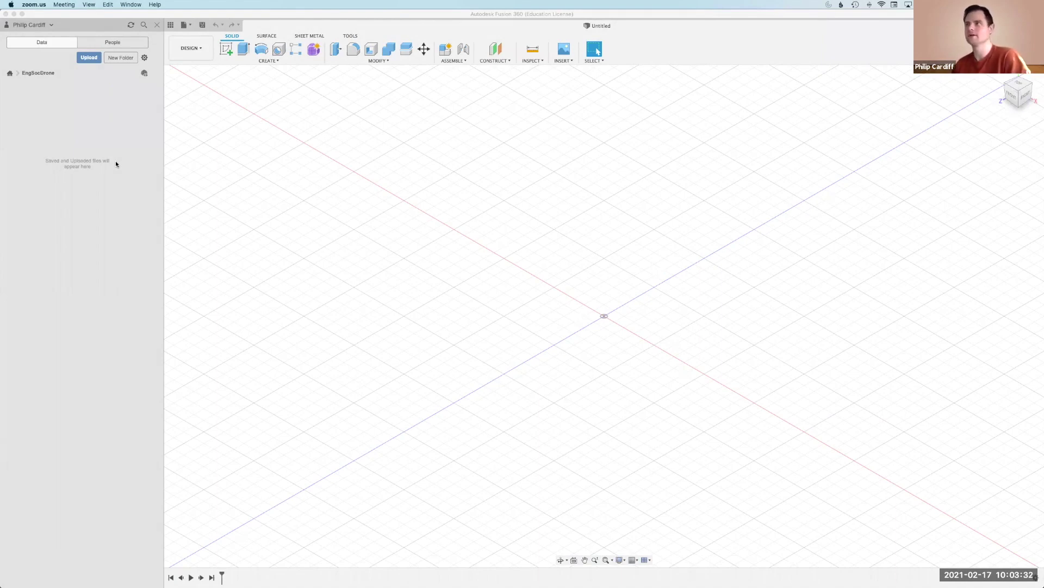
Bring the Fusion 360 window with the untitled design to the front
left_click(111, 132)
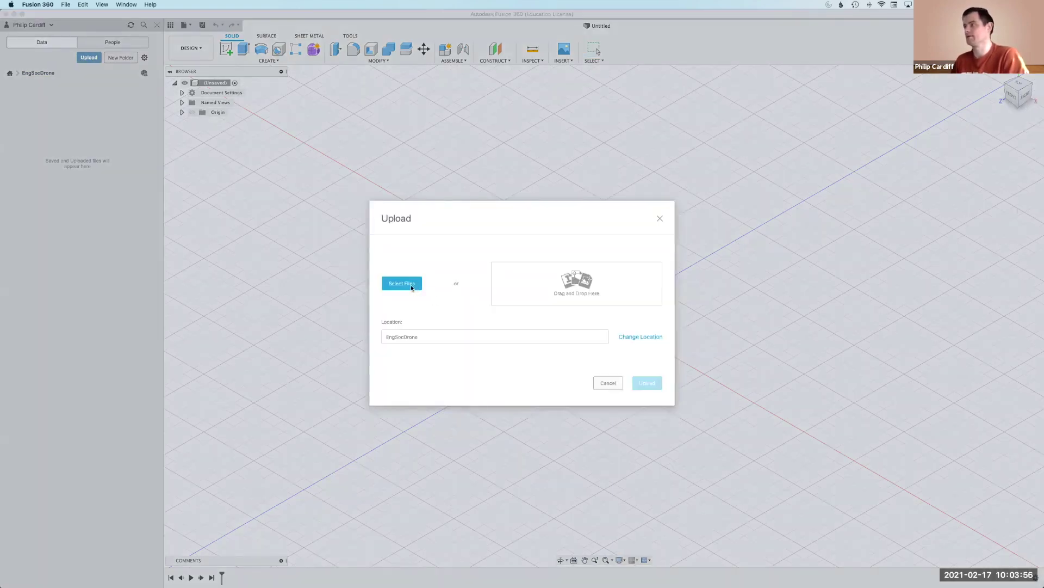
Upload example drone.STEP into the EngSocDrone project
left_click(402, 283)
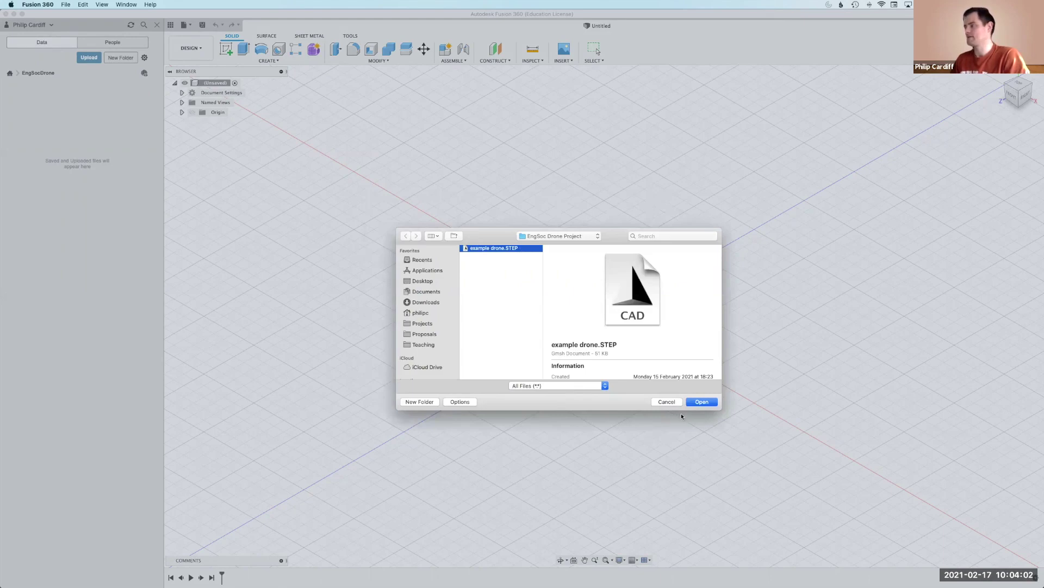
left_click(701, 402)
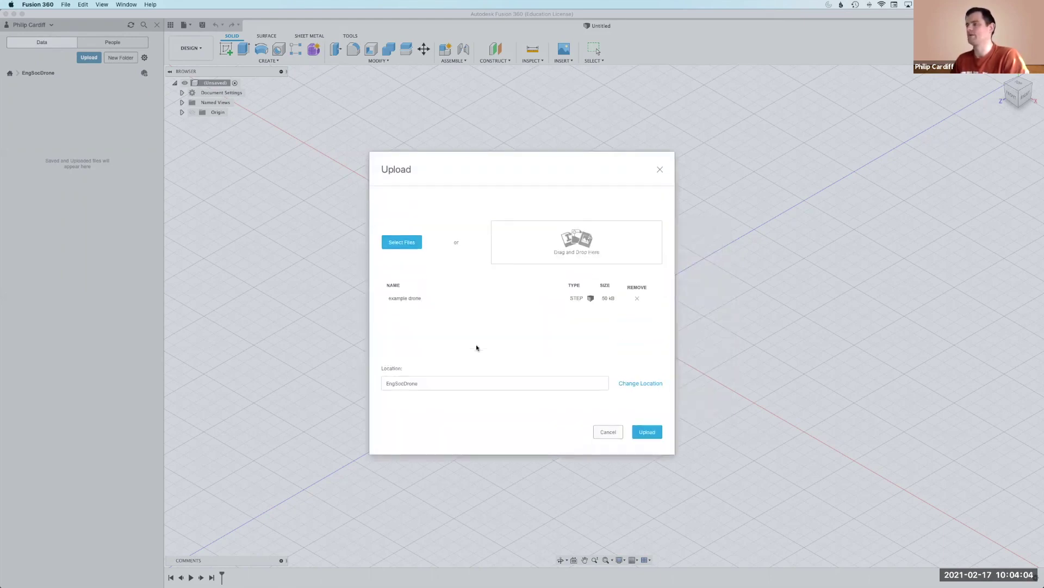
left_click(651, 432)
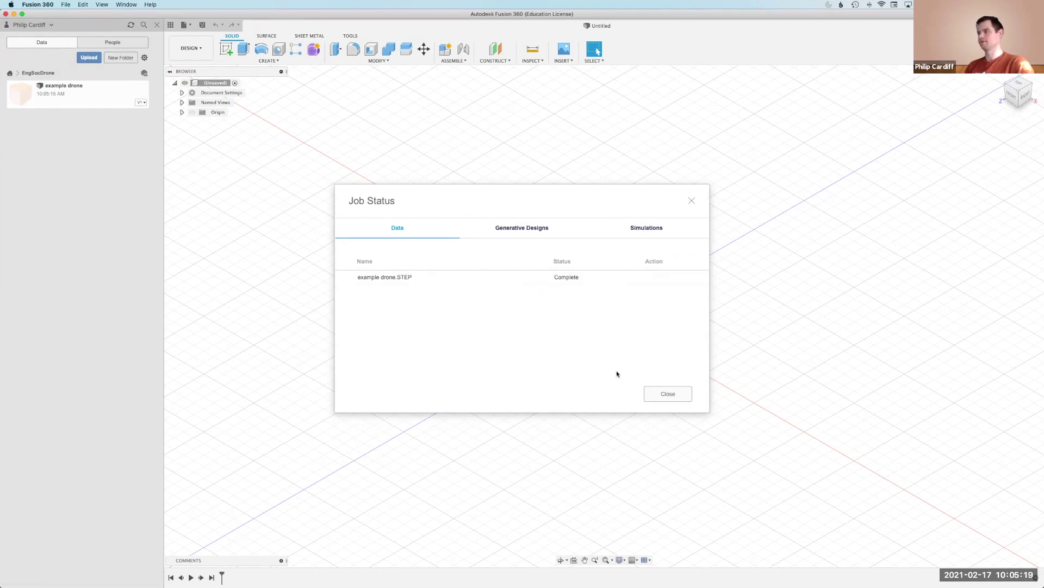
left_click(665, 394)
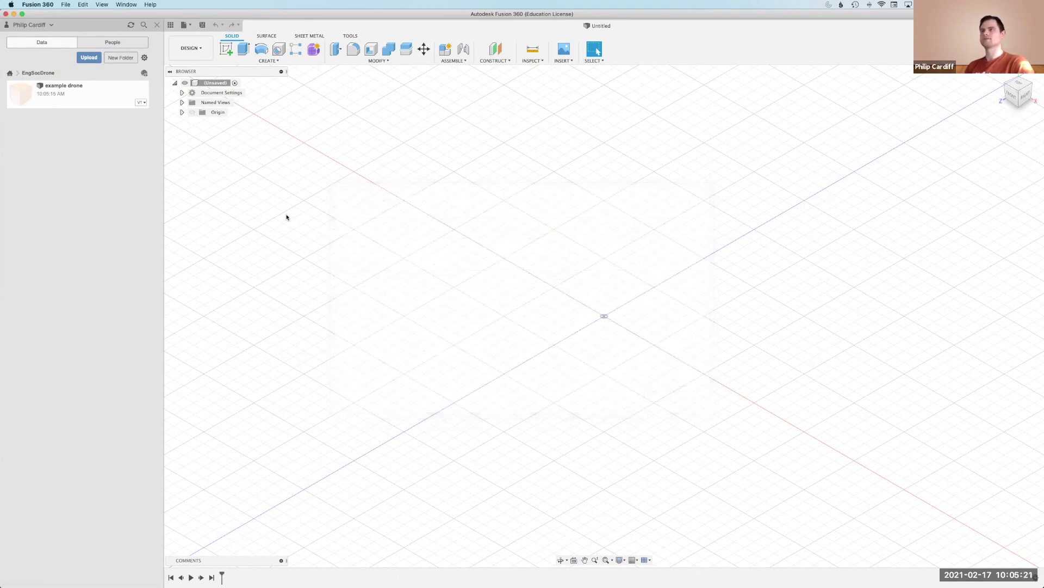
Open the example drone design from the project's file list
left_click(78, 89)
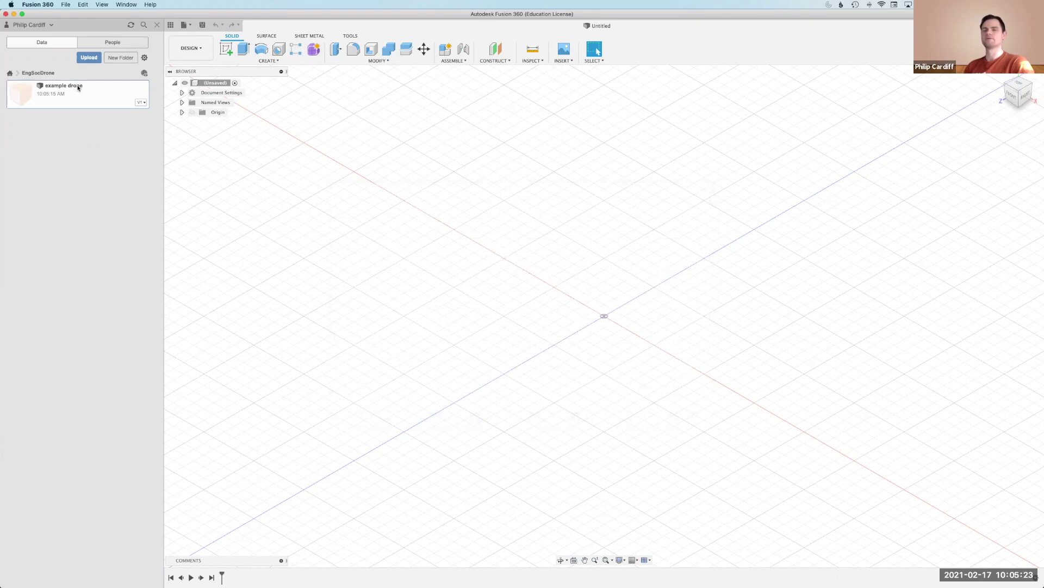
right_click(78, 88)
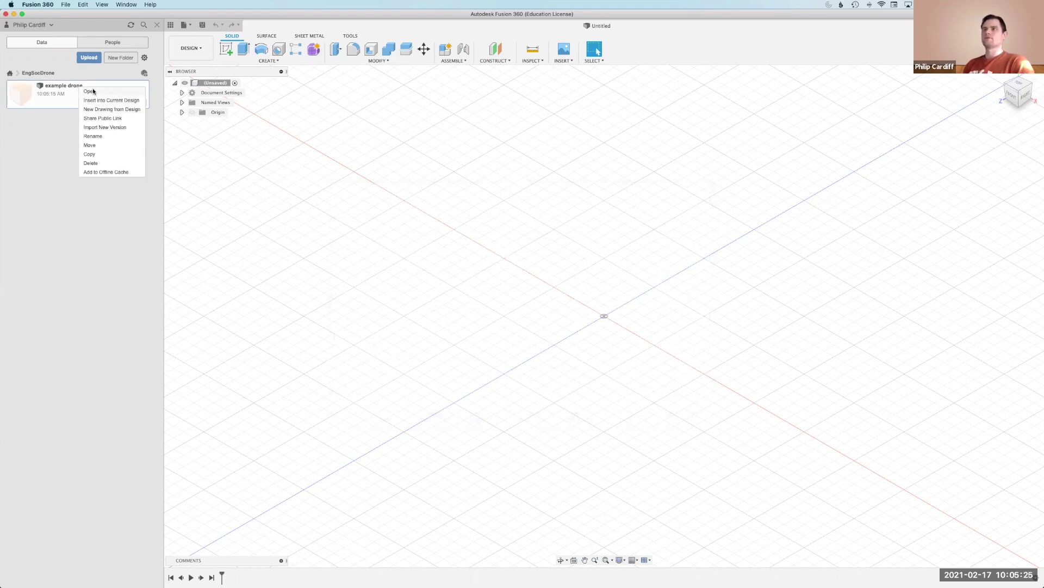
left_click(90, 92)
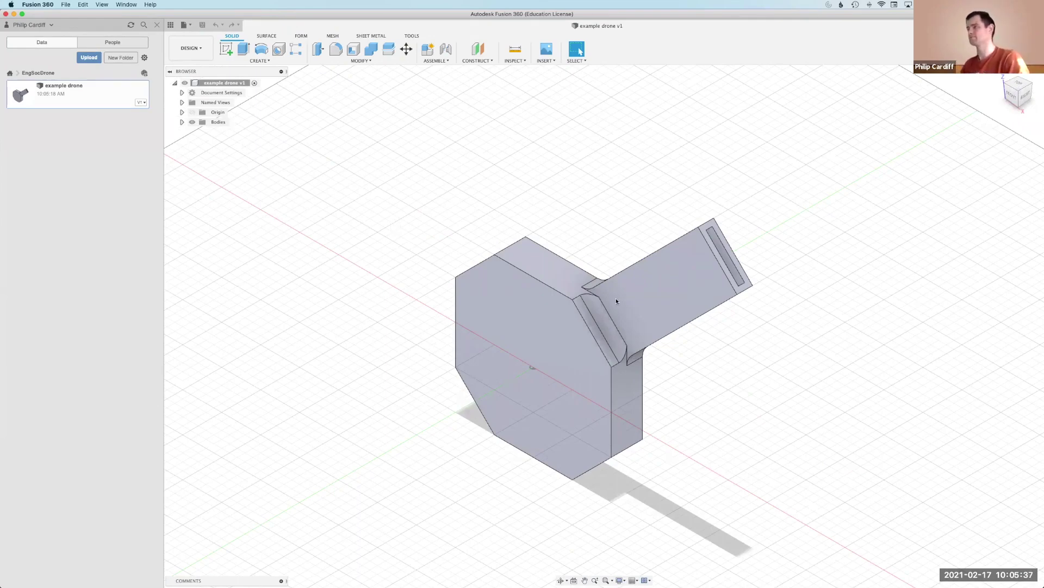
Check the workspace list and the front face, then expand Bodies and show Body1's actions
left_click(213, 50)
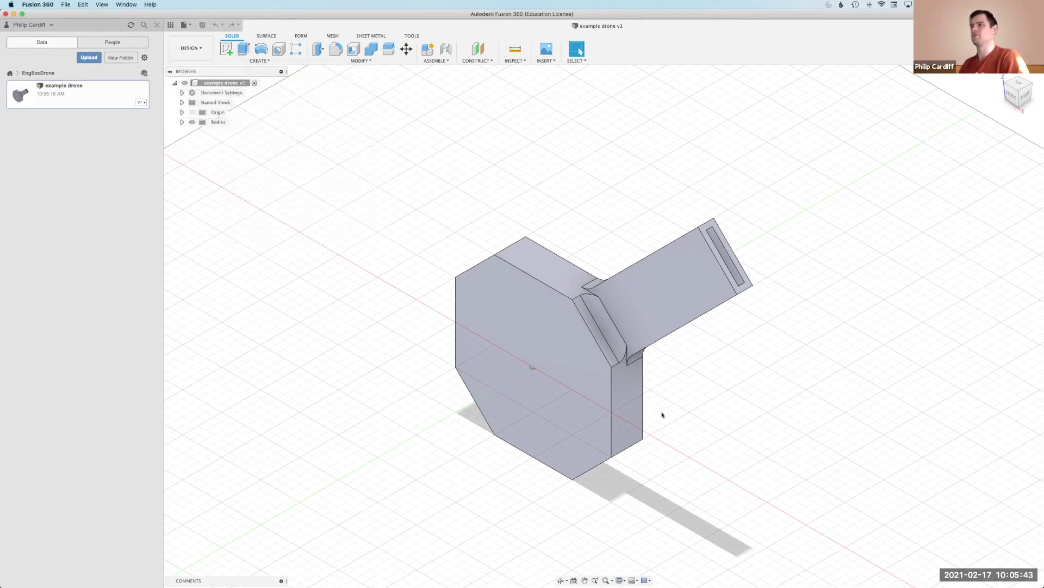
left_click(592, 393)
right_click(593, 395)
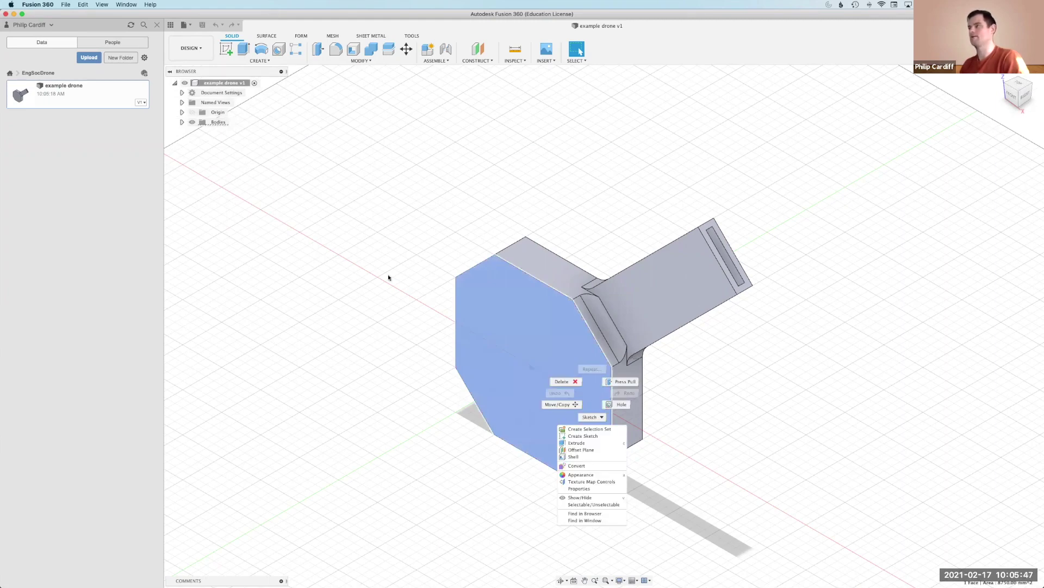
left_click(369, 288)
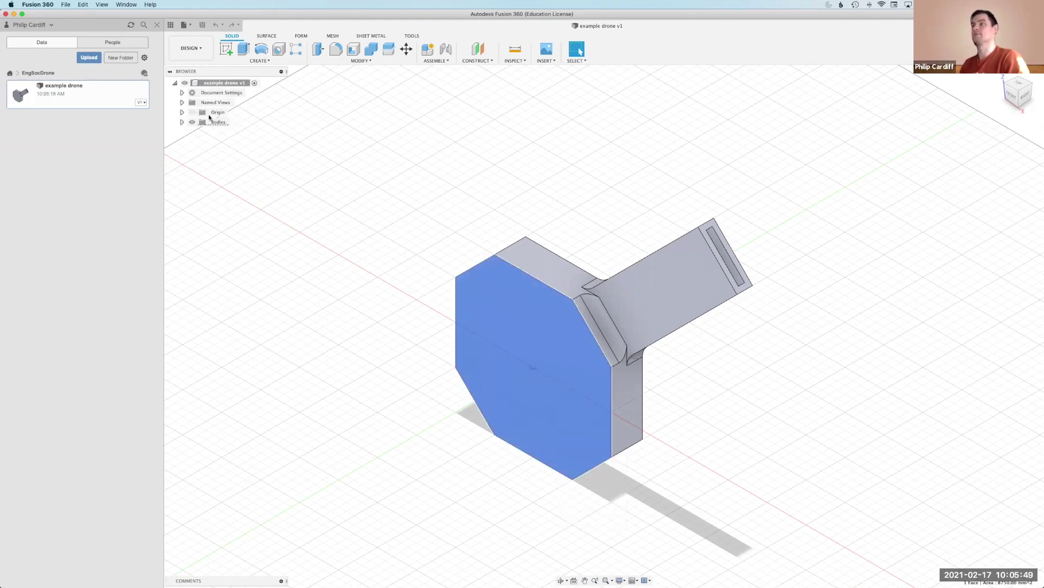
left_click(182, 122)
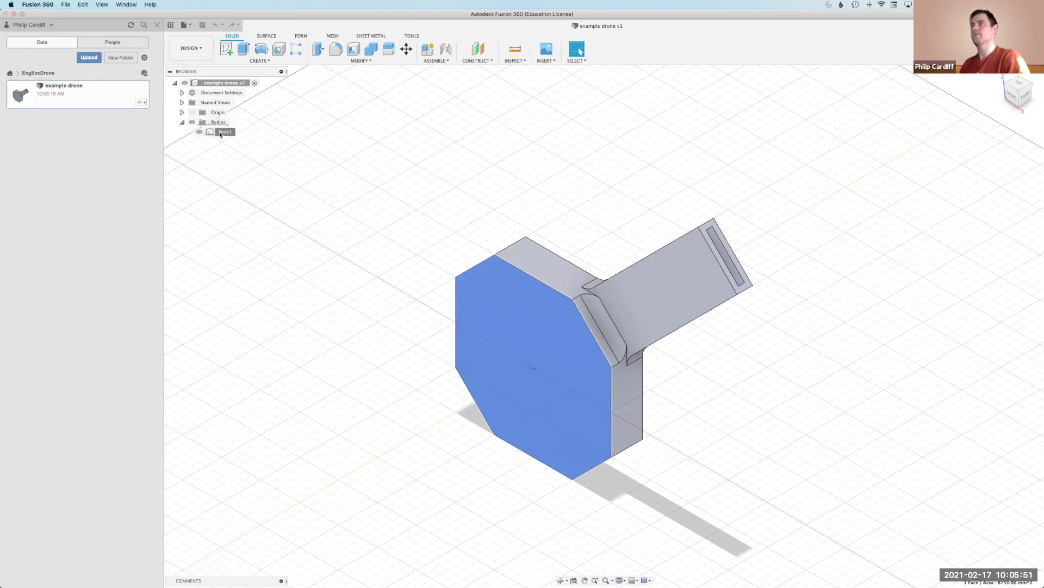
right_click(221, 132)
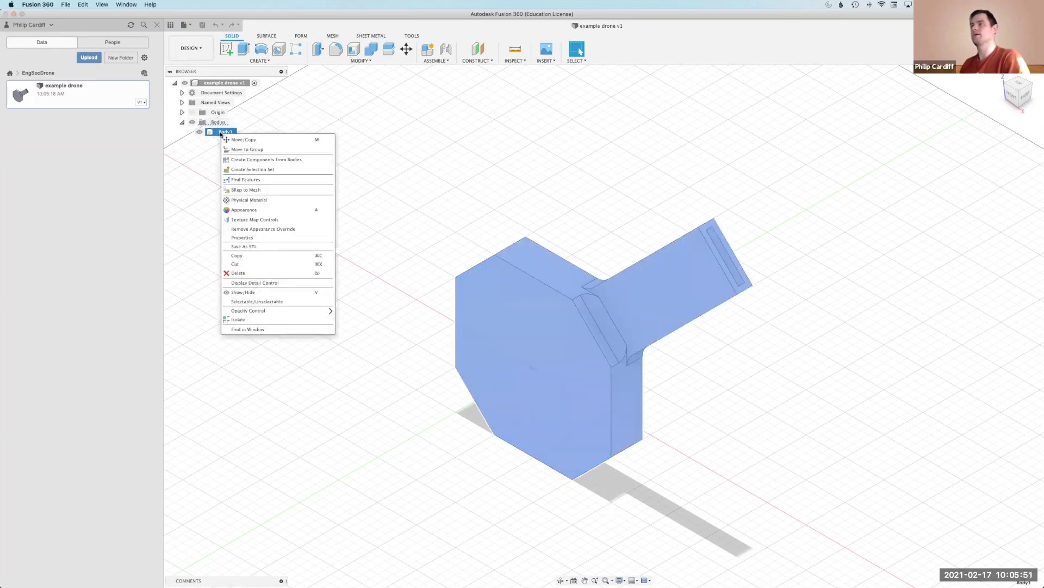
Assign Aluminum from the Metal library to Body1 in Physical Material
left_click(259, 201)
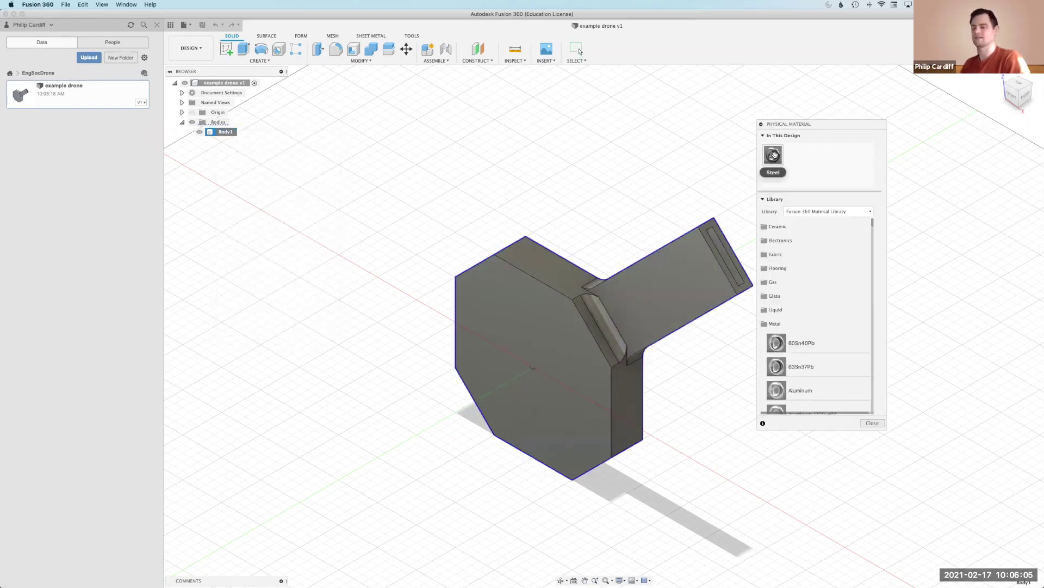
left_click(776, 324)
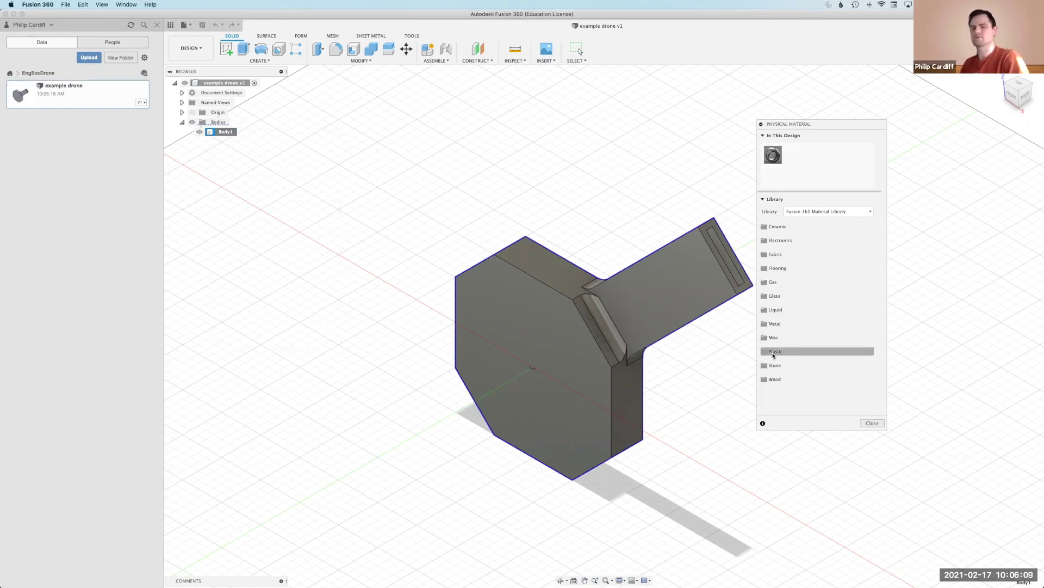
left_click(773, 353)
left_click(774, 335)
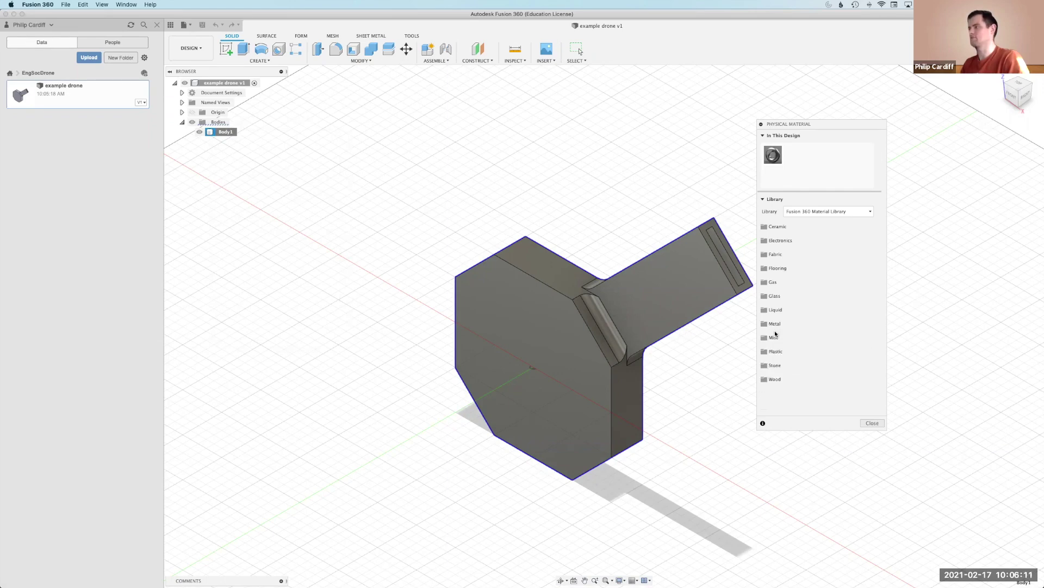
left_click(776, 324)
scroll(798, 365, "down", 1)
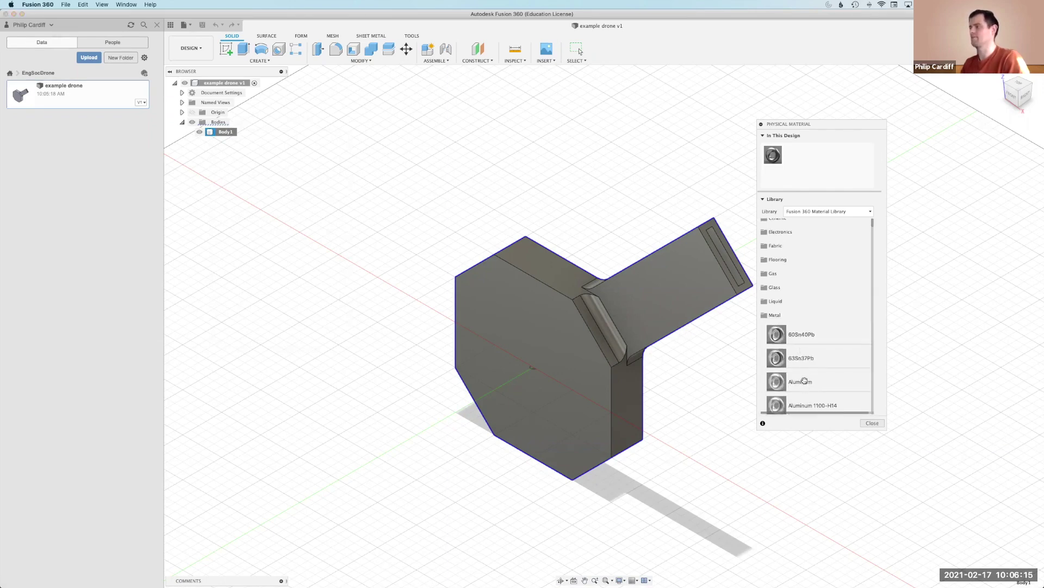
left_click_drag(806, 383, 557, 340)
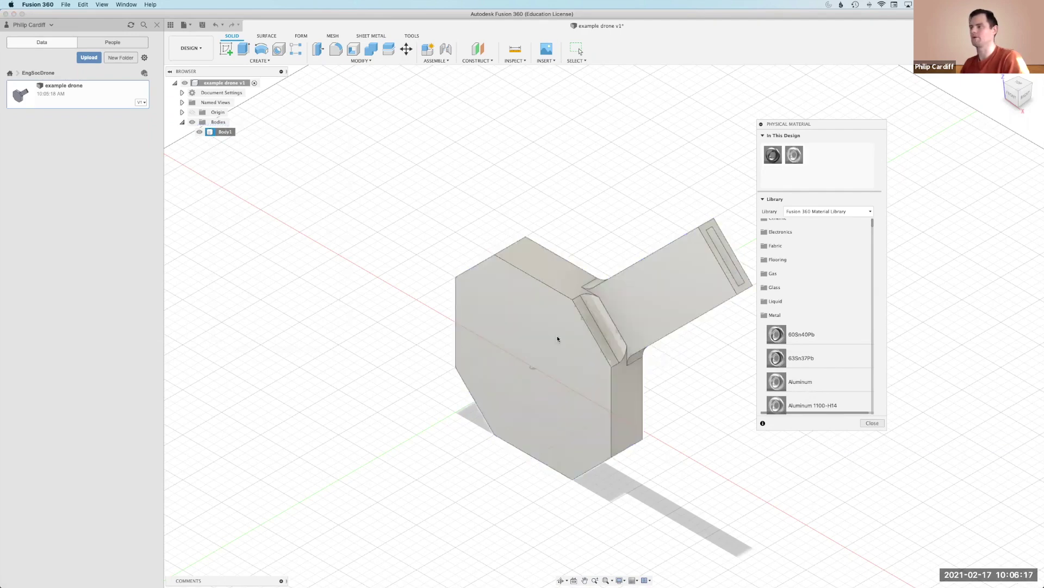
left_click(743, 315)
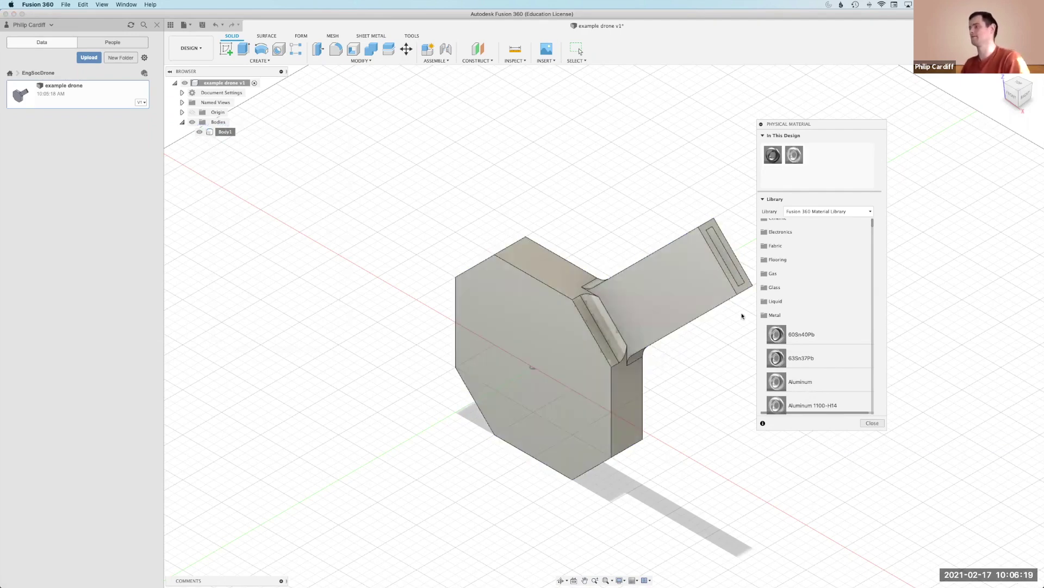
scroll(817, 326, "down", 3)
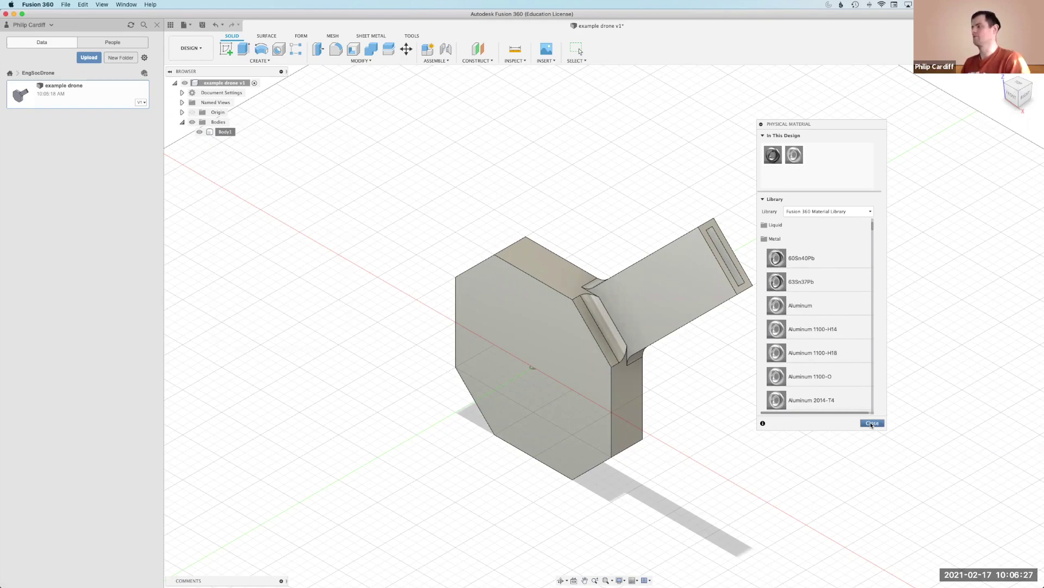
key("Escape")
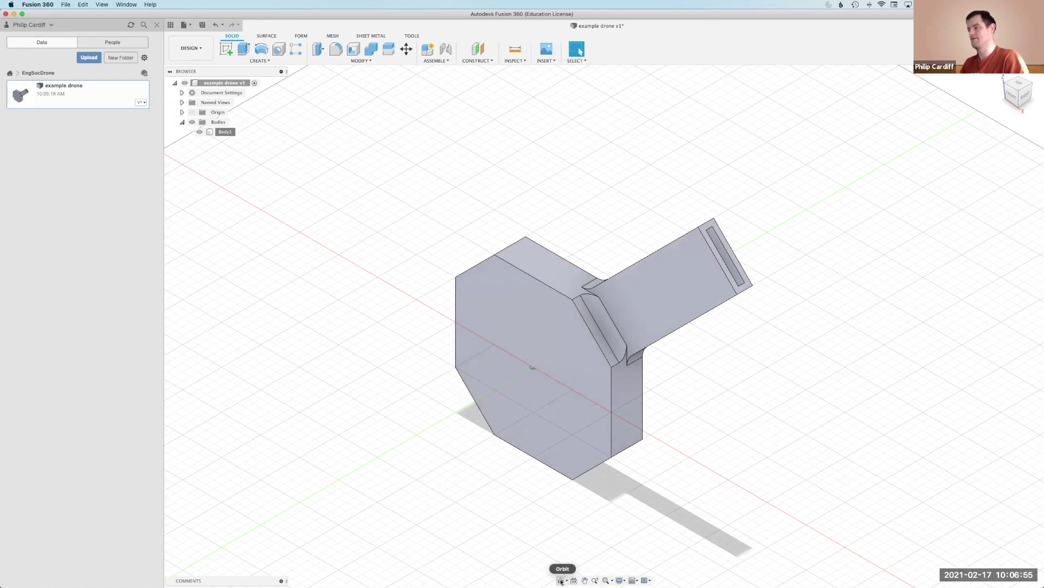
left_click(561, 581)
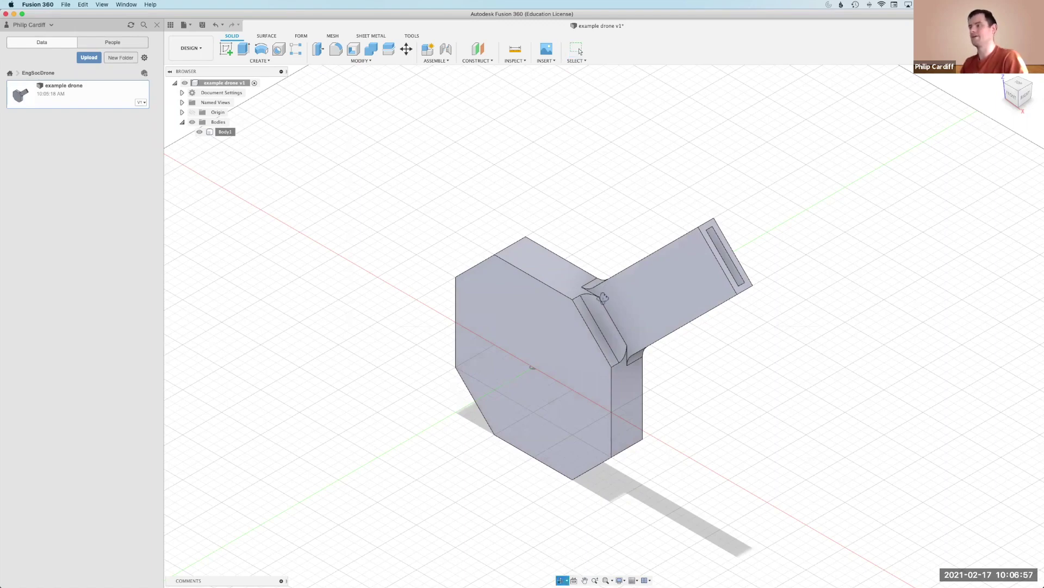
left_click_drag(603, 299, 631, 361)
left_click_drag(656, 319, 632, 309)
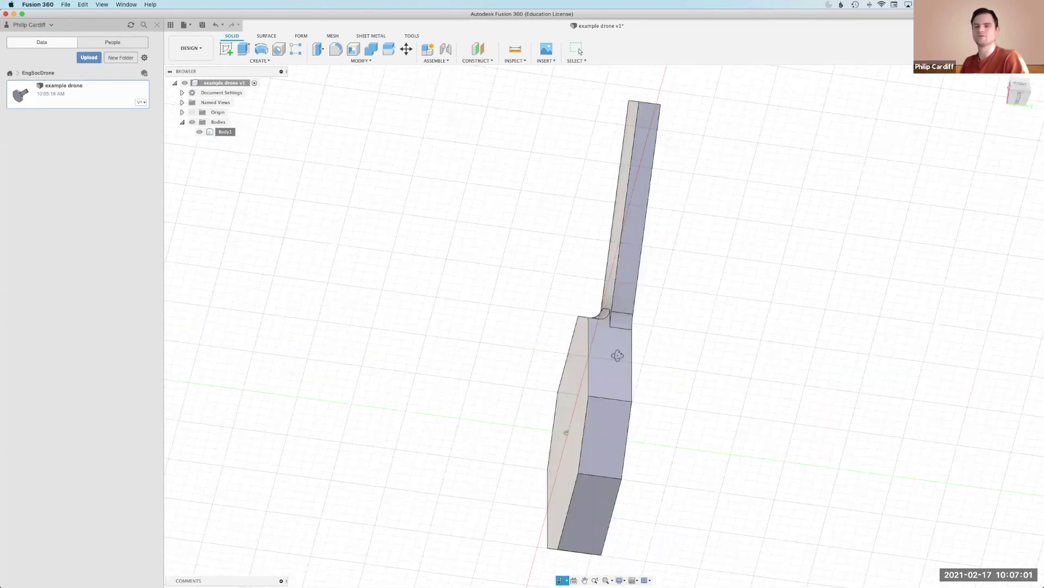
left_click_drag(610, 354, 571, 312)
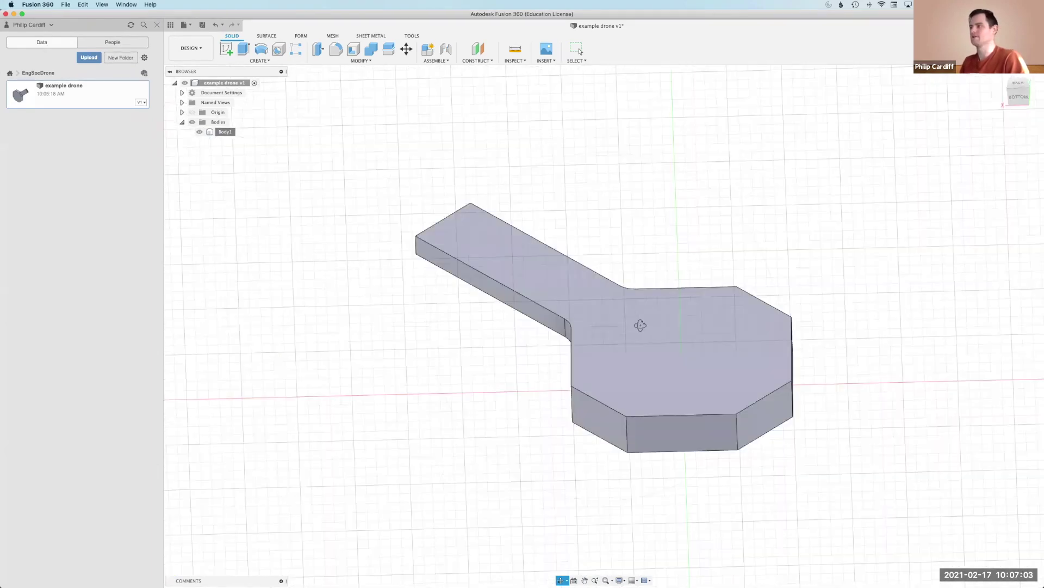
left_click_drag(516, 156, 496, 156)
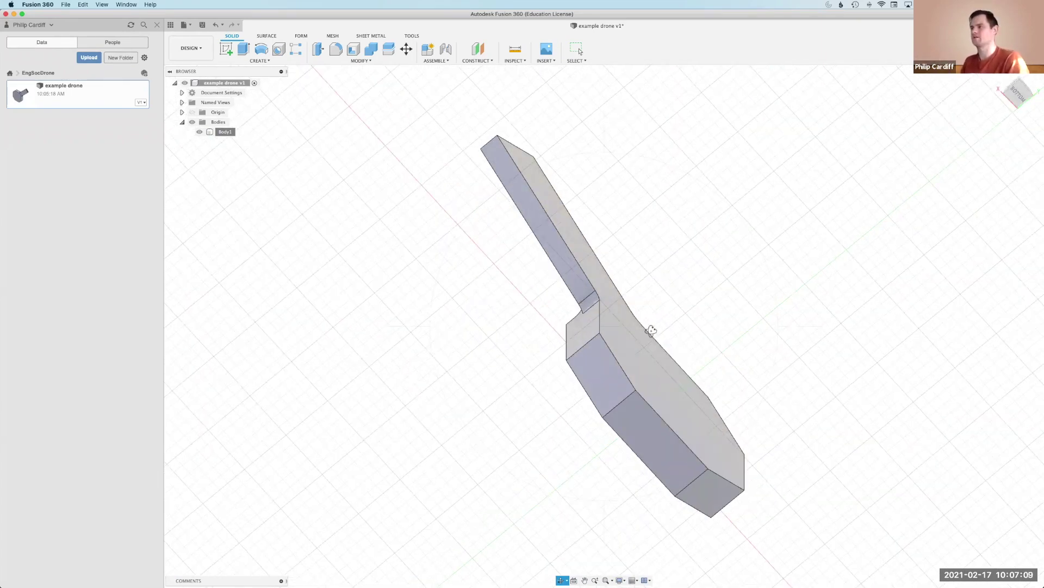
left_click_drag(592, 322, 743, 385)
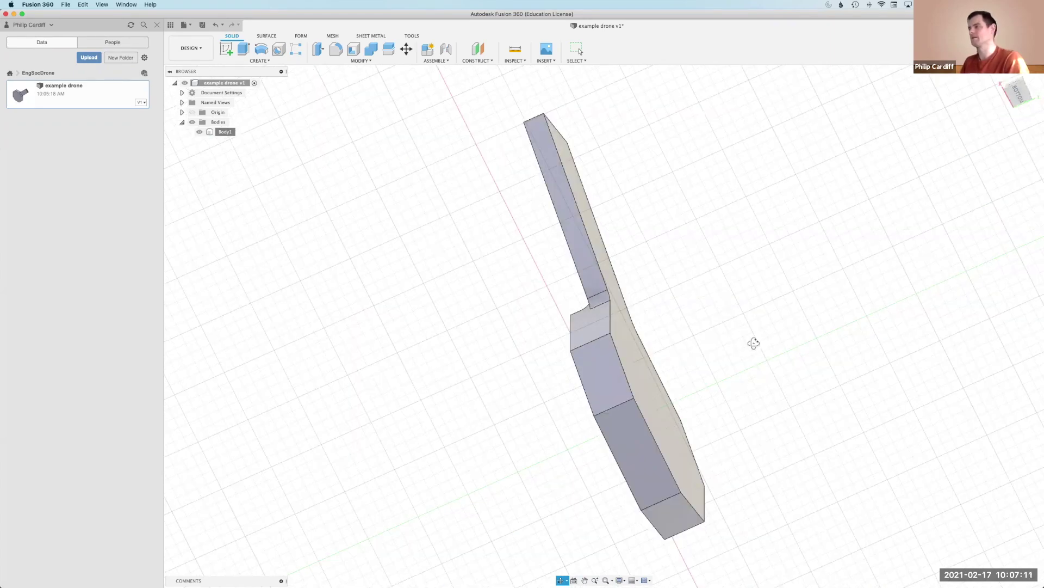
left_click_drag(753, 343, 560, 207)
left_click_drag(491, 199, 487, 198)
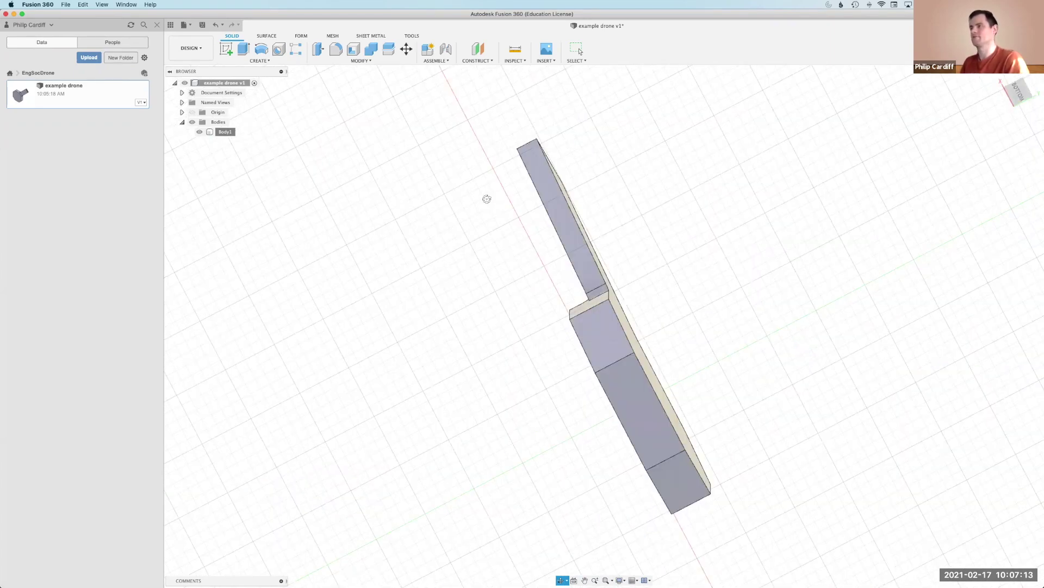
left_click_drag(613, 89, 574, 316)
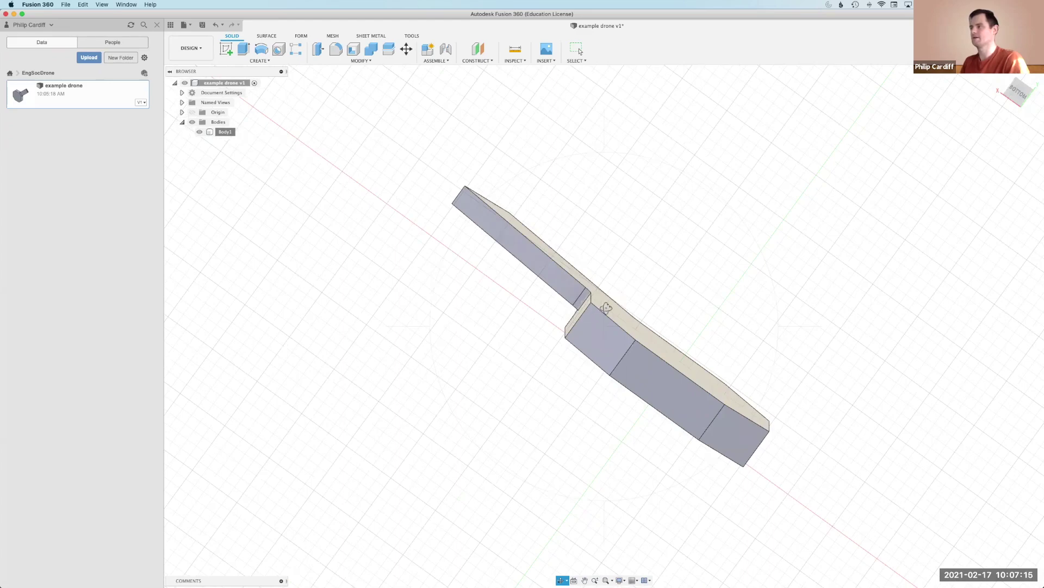
left_click_drag(627, 296, 620, 214)
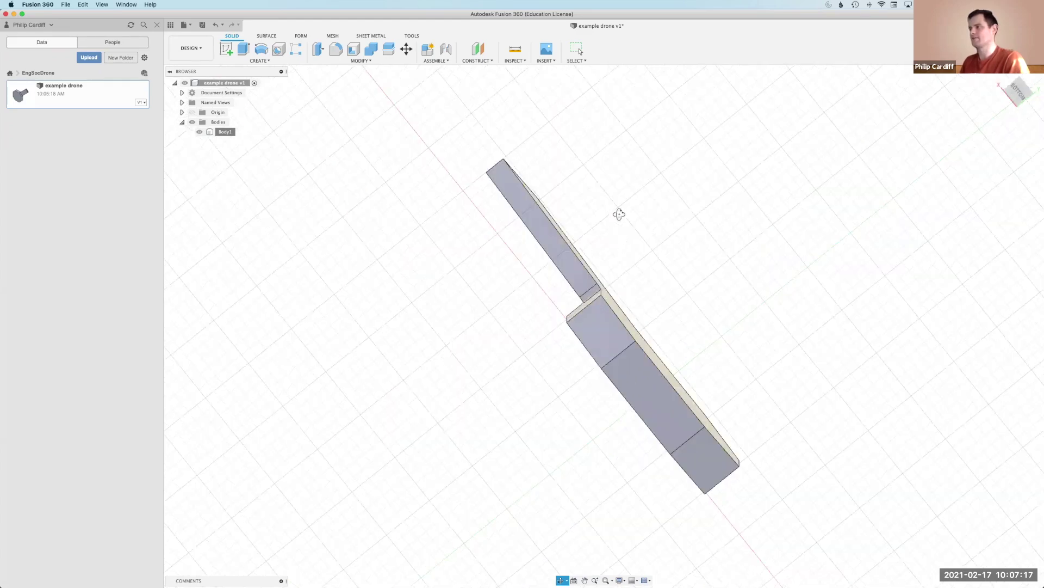
left_click_drag(577, 321, 585, 294)
left_click_drag(613, 341, 623, 332)
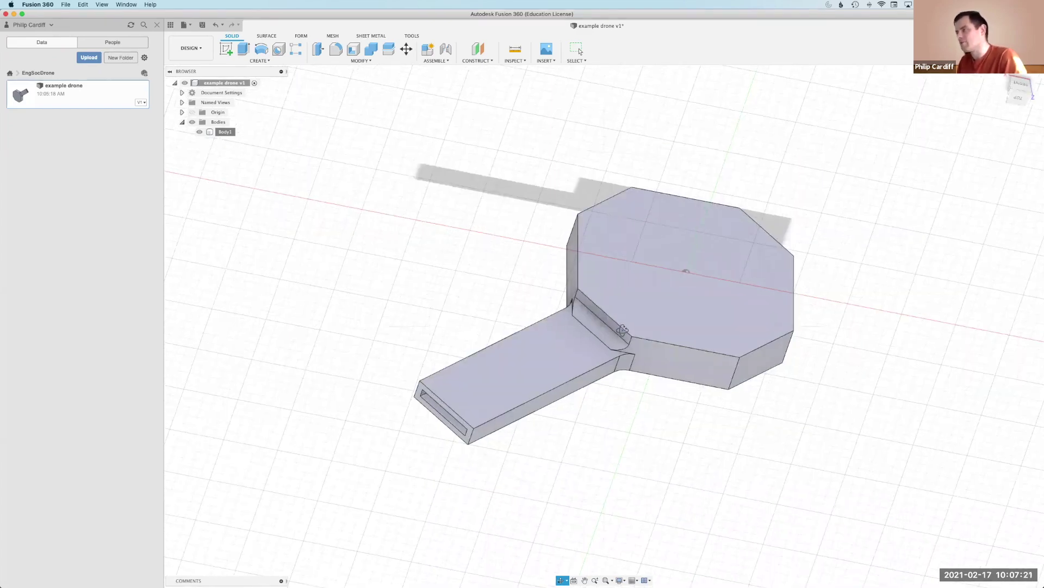
left_click_drag(627, 377, 626, 360)
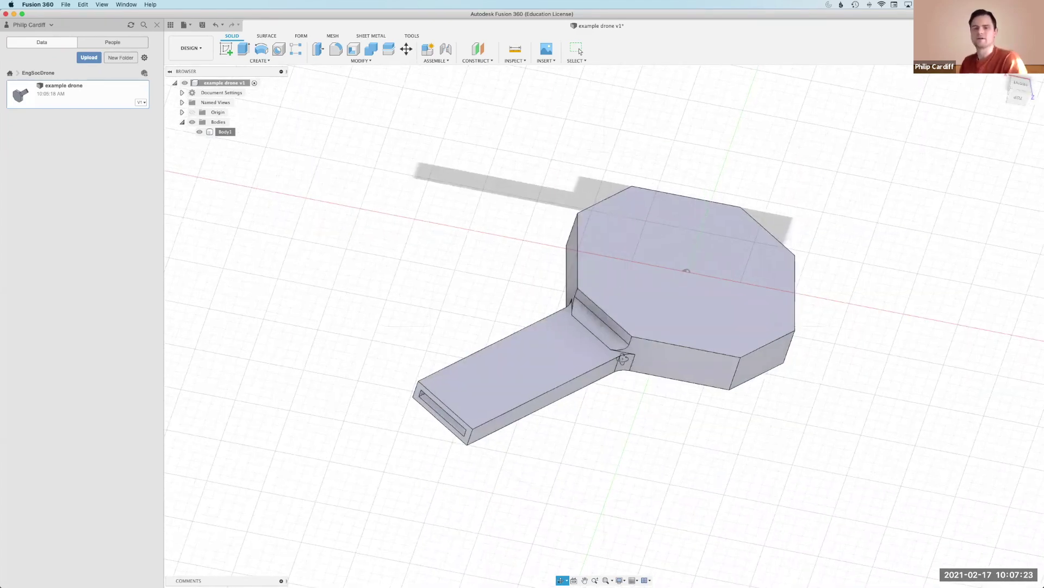
scroll(618, 397, "up", 3)
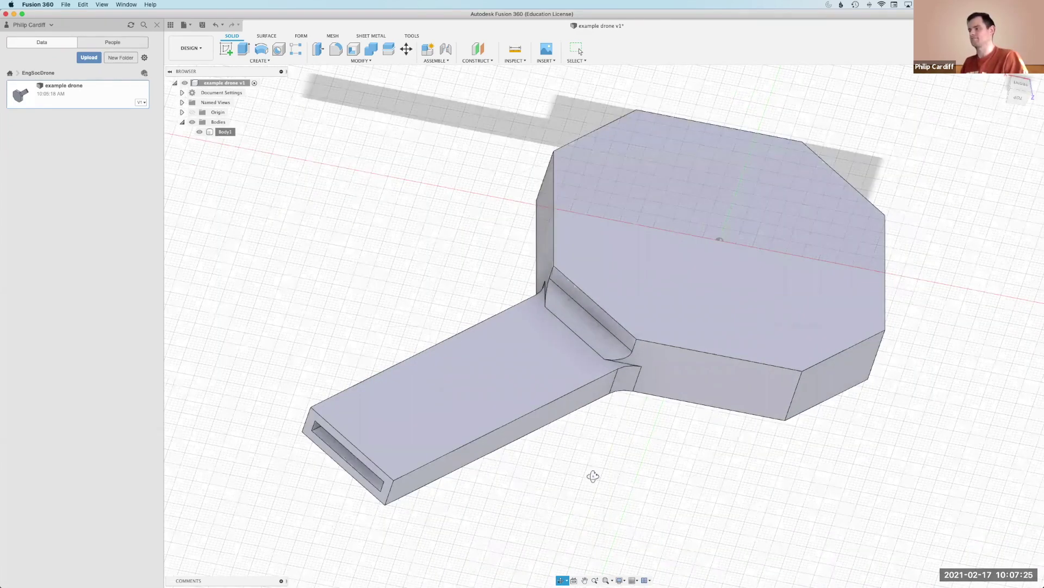
key("Escape")
scroll(623, 330, "up", 2)
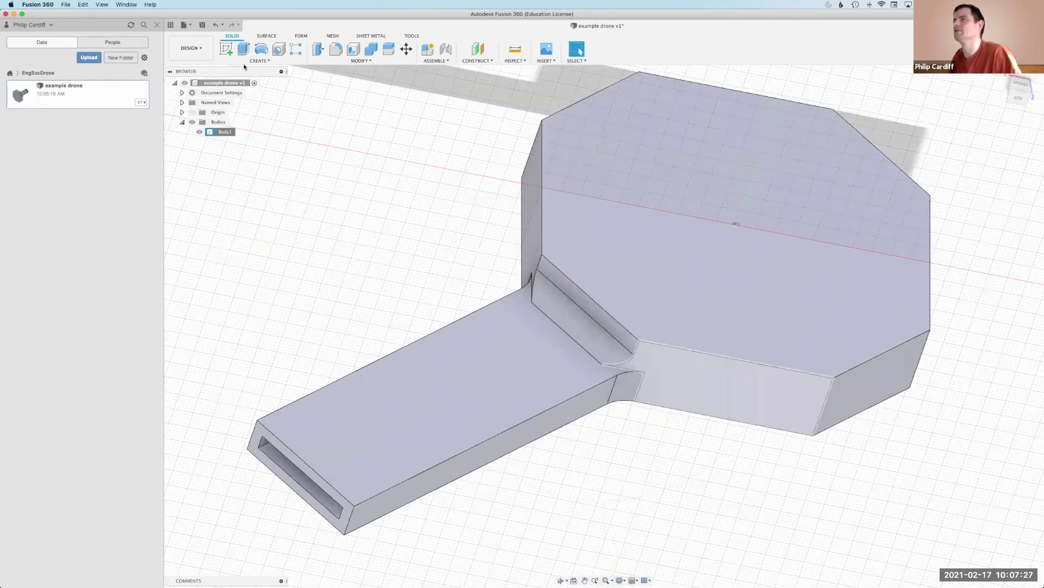
left_click(335, 48)
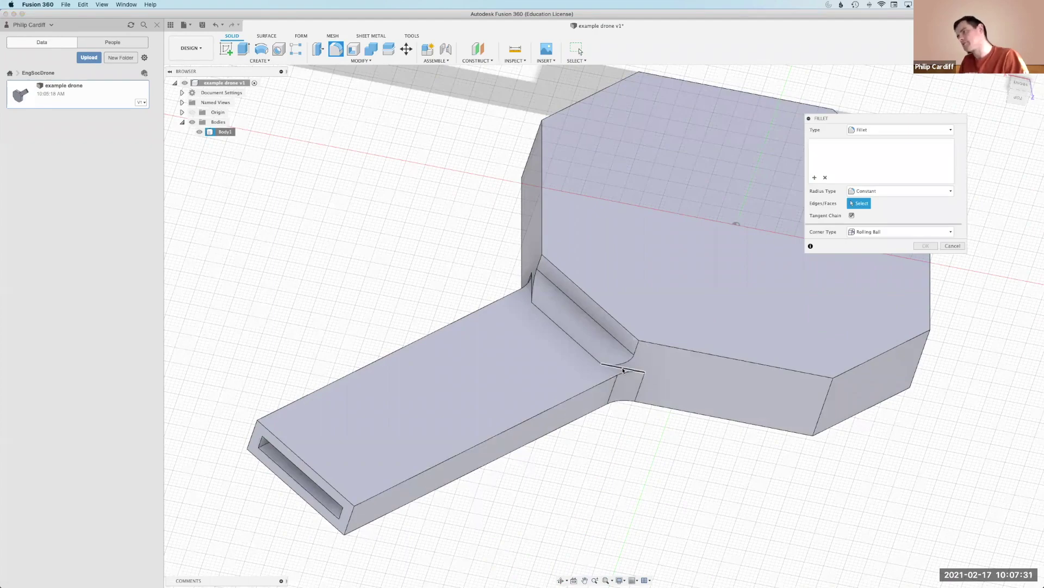
Fillet the six arm-to-plate junction edges with a 10 mm radius
left_click(623, 368)
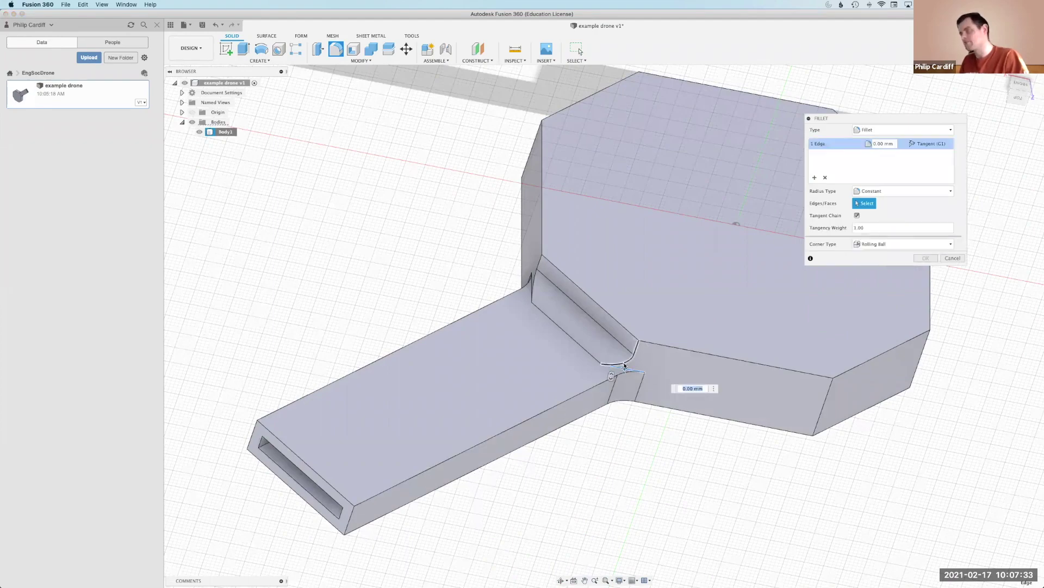
left_click(604, 362)
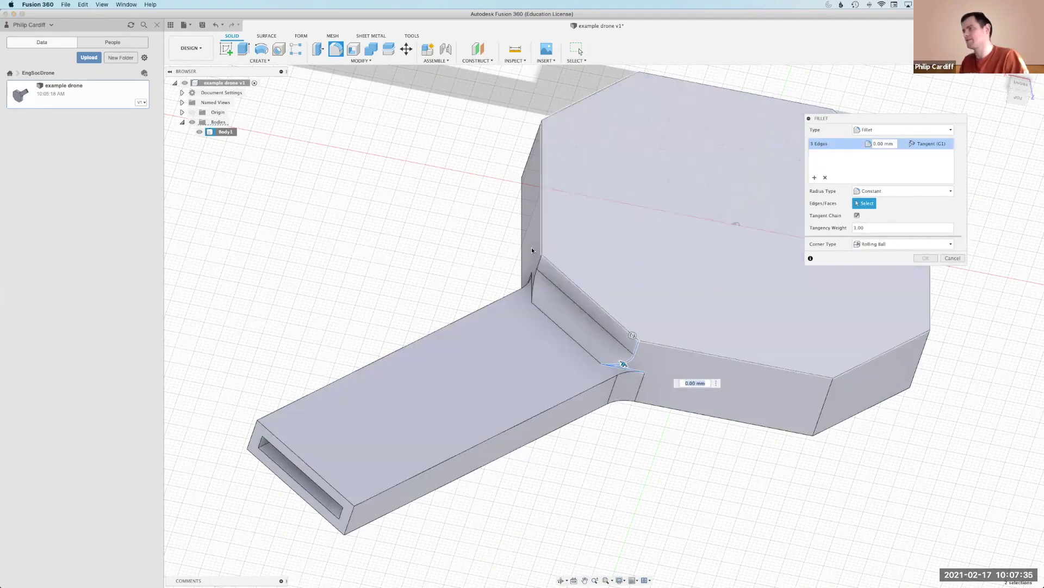
left_click(562, 581)
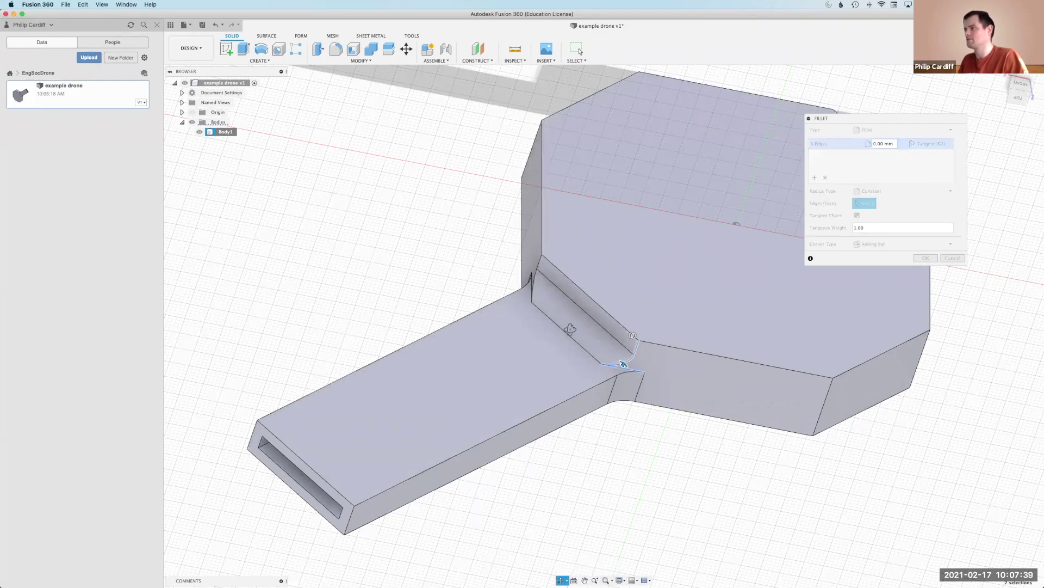
left_click_drag(567, 259, 566, 261)
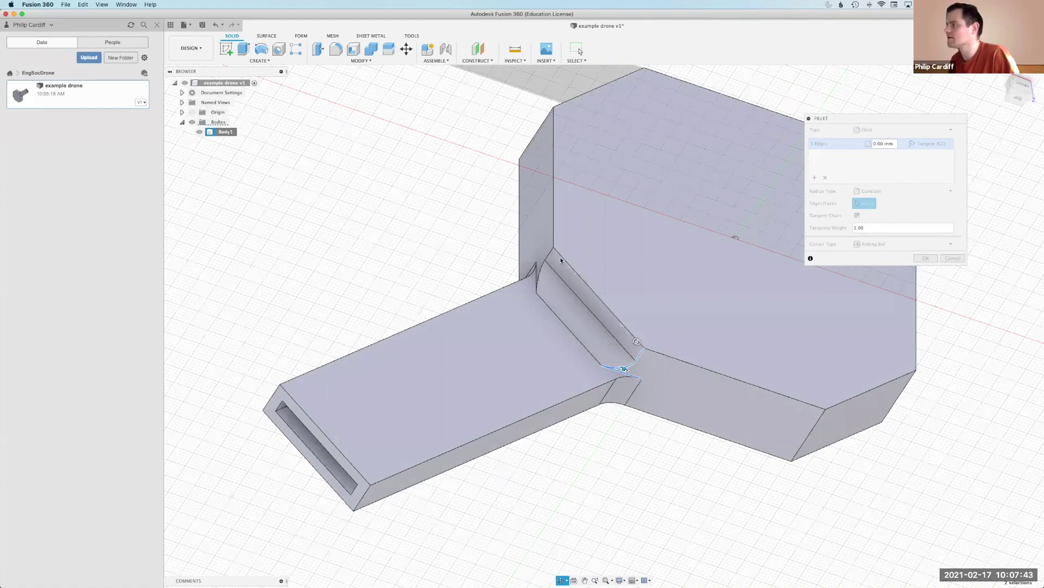
left_click_drag(566, 262, 561, 261)
key("Escape")
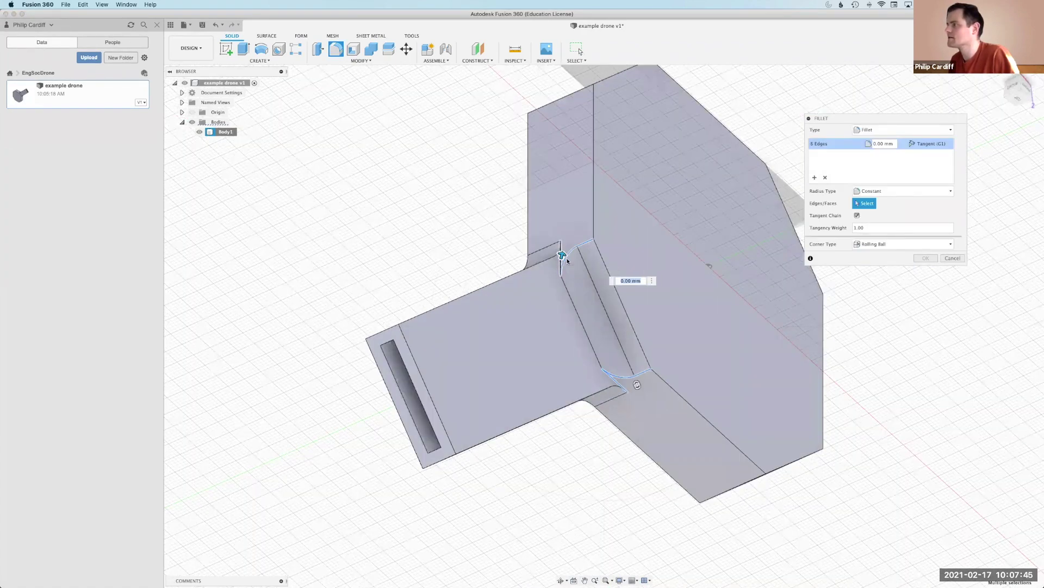
left_click(608, 327)
left_click(876, 144)
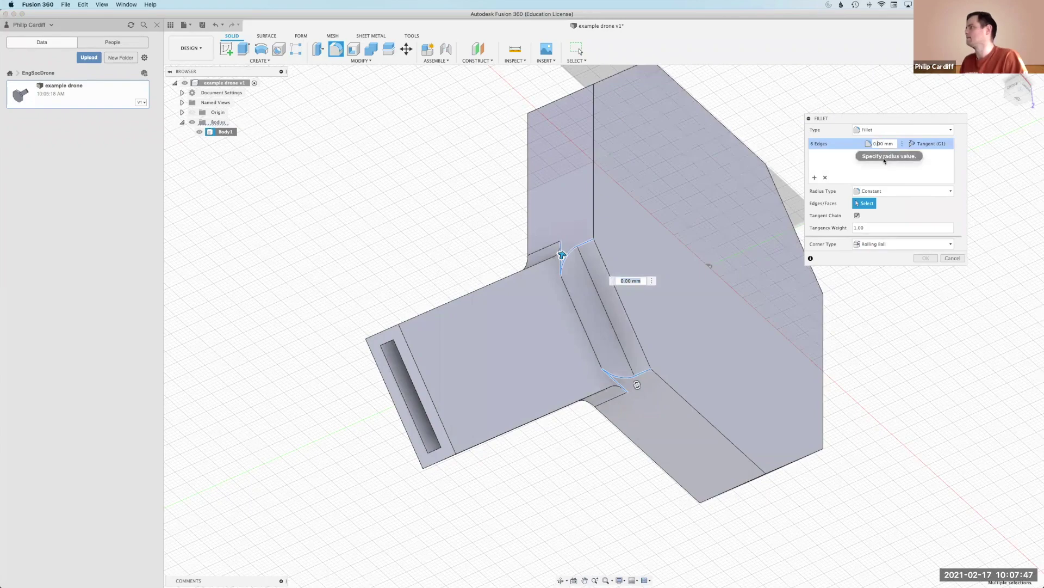
type("1")
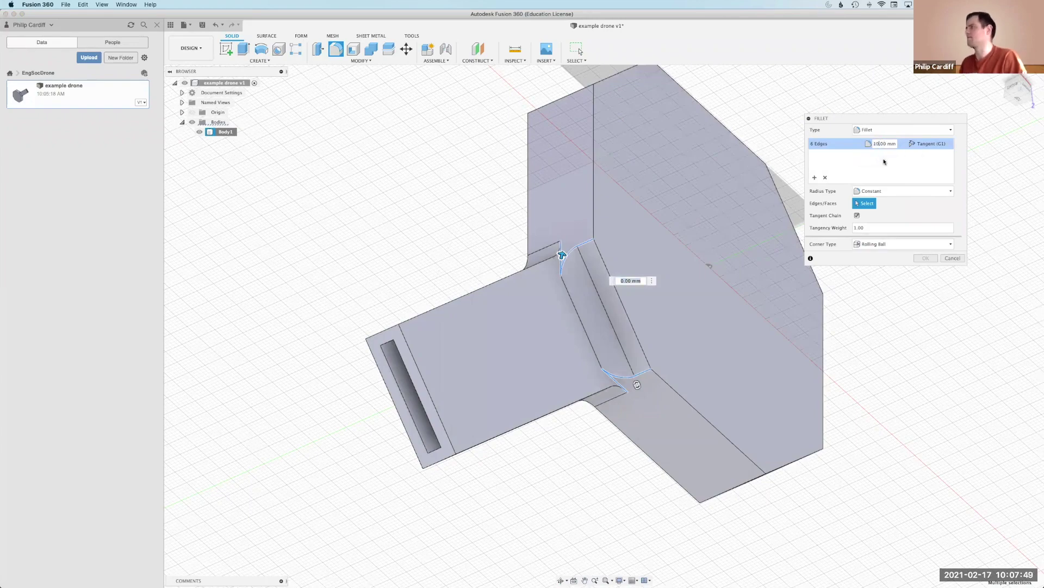
key("Return")
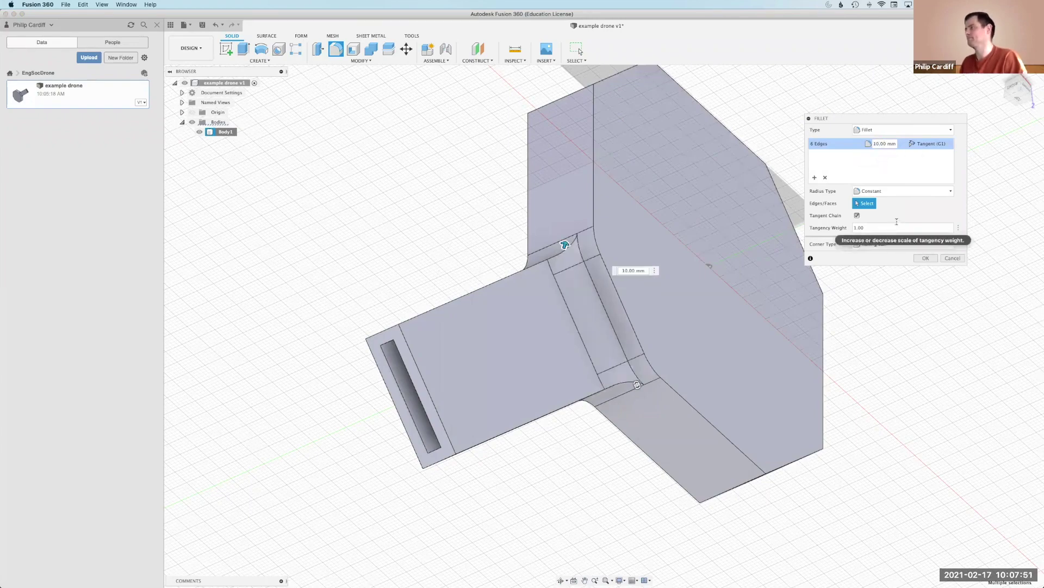
left_click(925, 258)
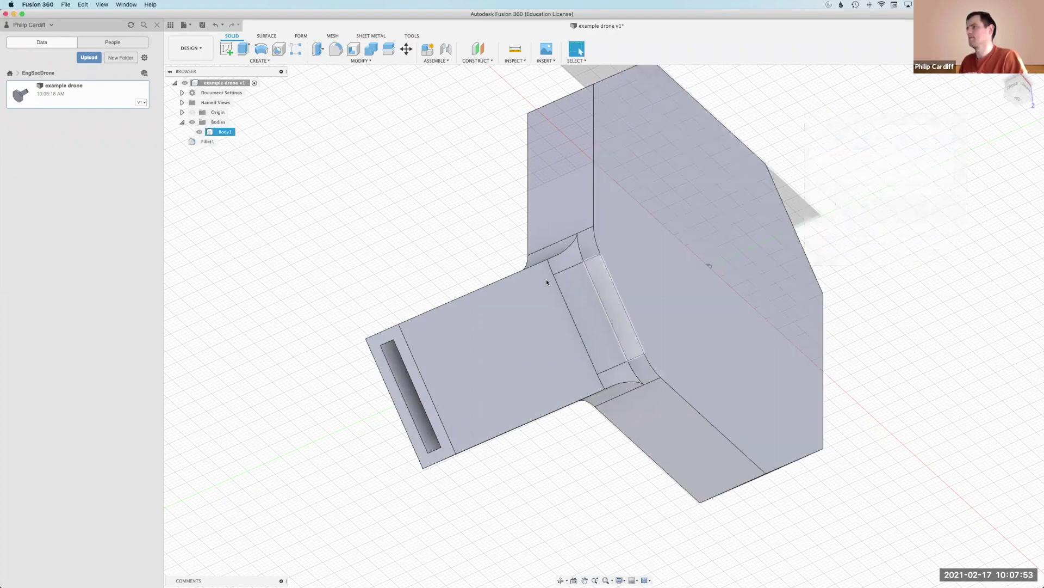
Orbit the model to inspect the new fillet, ending on a top-side view
left_click(574, 422)
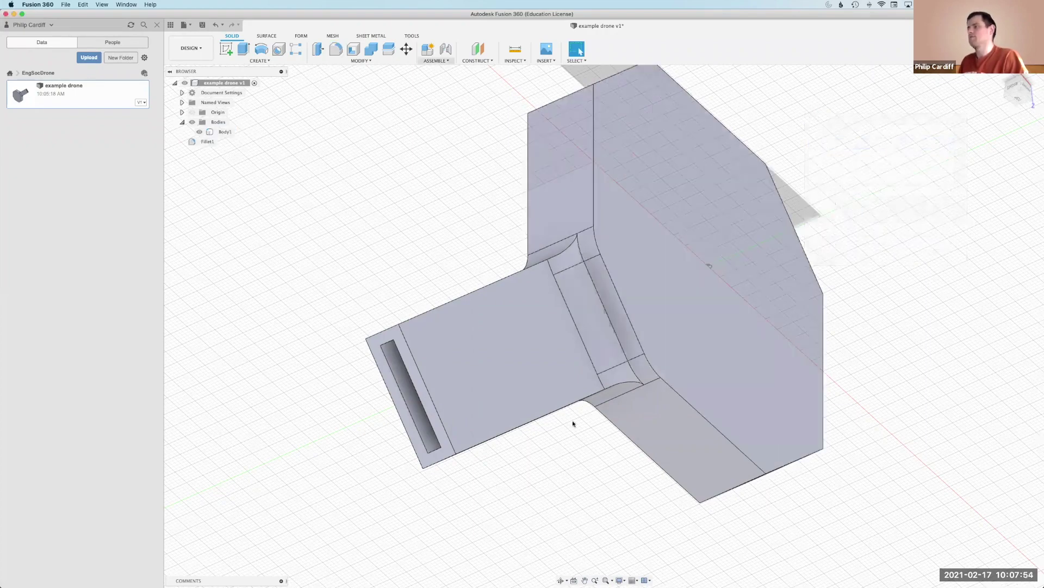
left_click(561, 581)
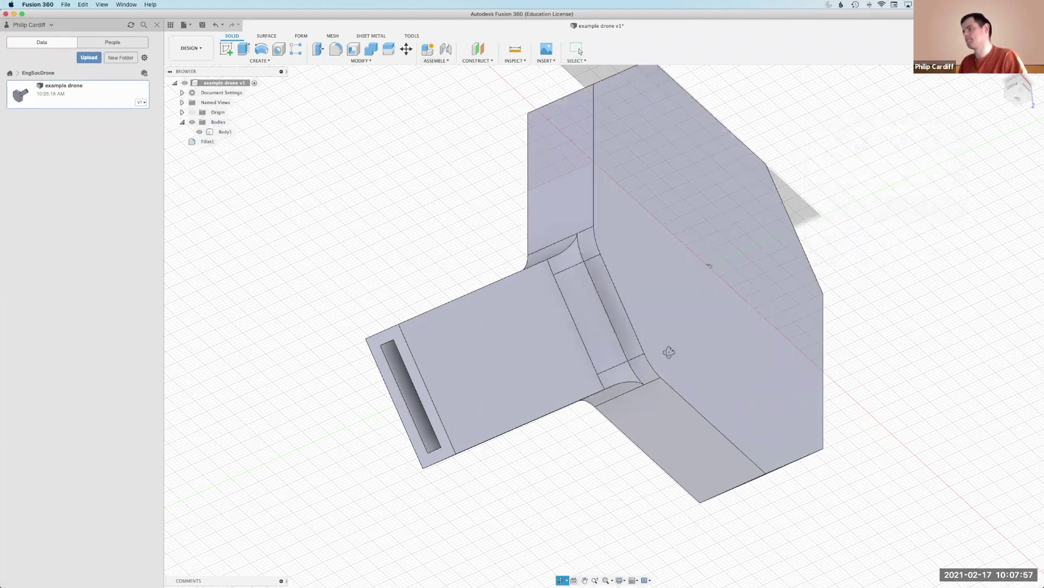
left_click_drag(667, 372, 617, 361)
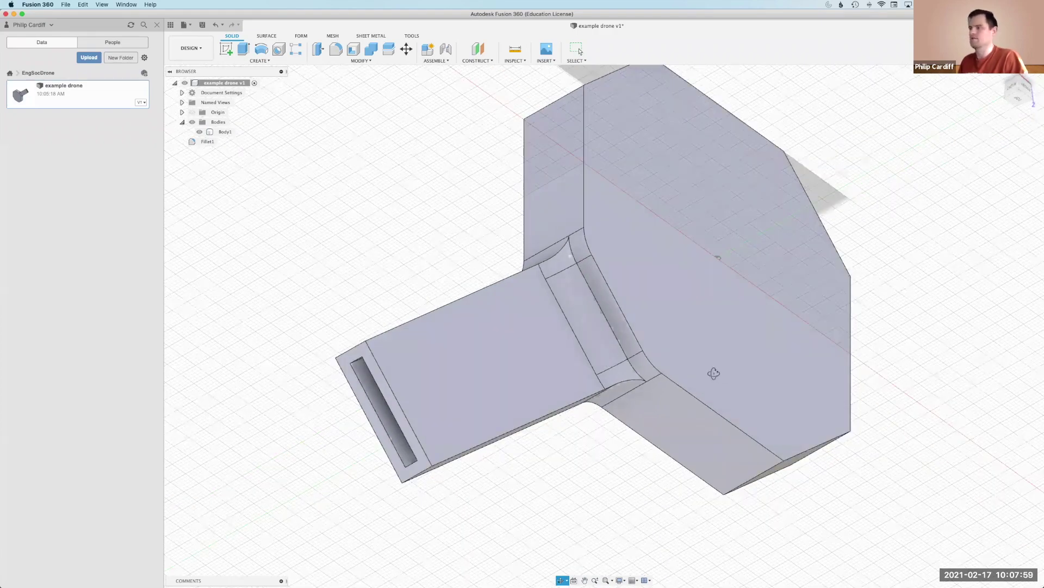
left_click_drag(457, 375, 421, 333)
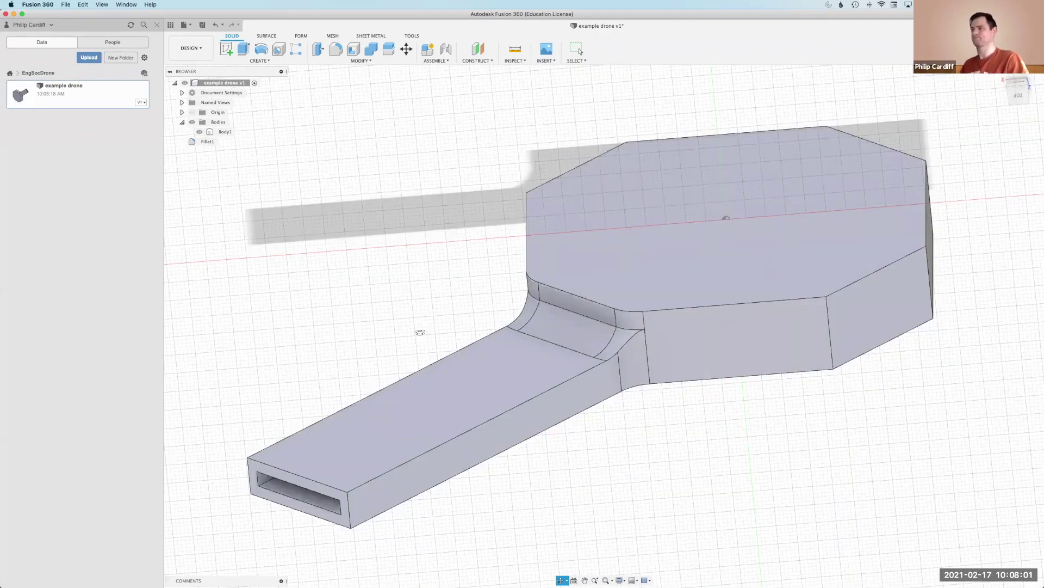
key("Escape")
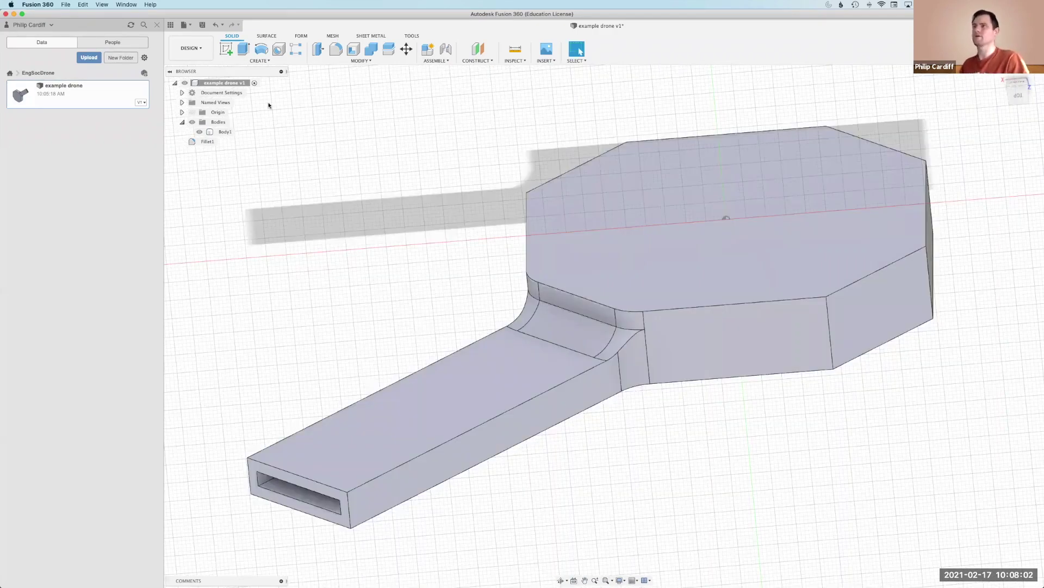
left_click(195, 50)
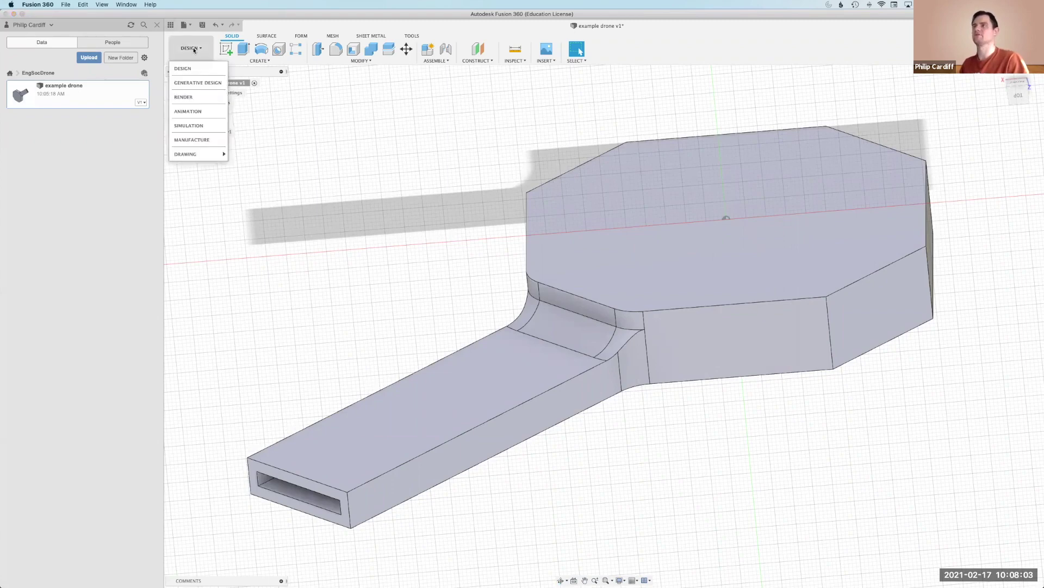
Switch from Design to Simulation and create Study 1 as a Static Stress study
left_click(200, 126)
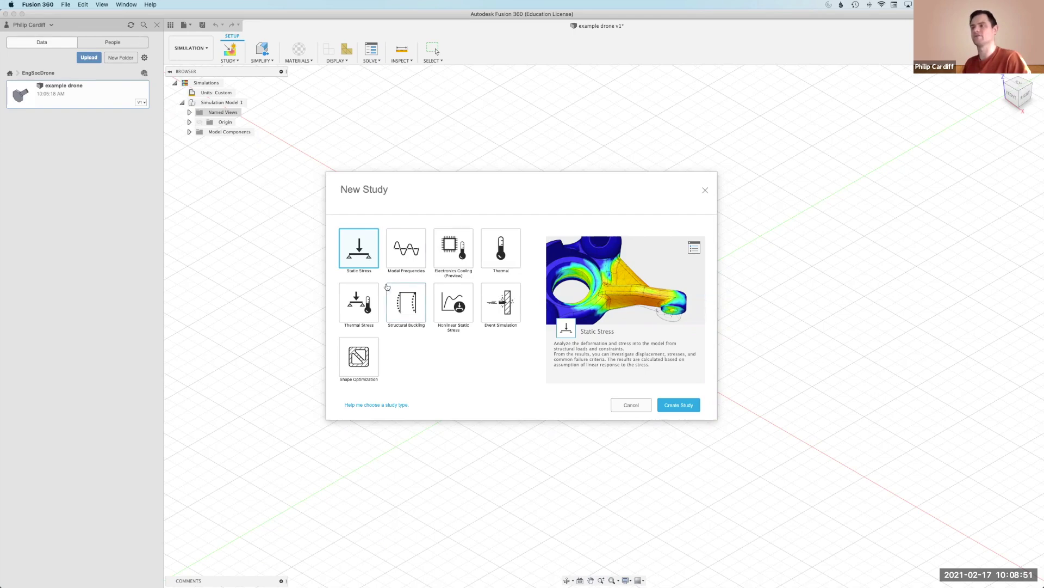
left_click(680, 404)
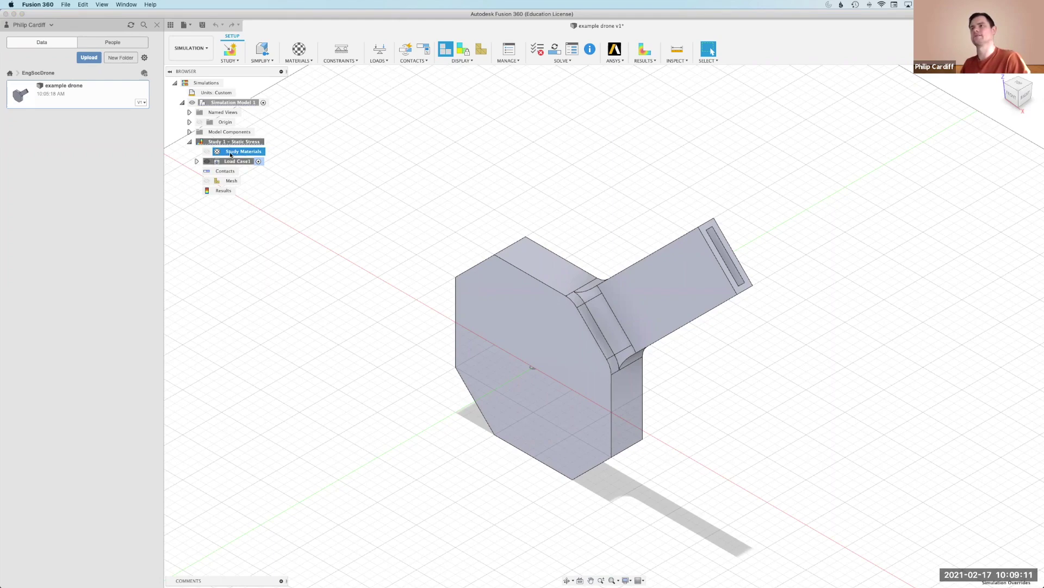
left_click(272, 153)
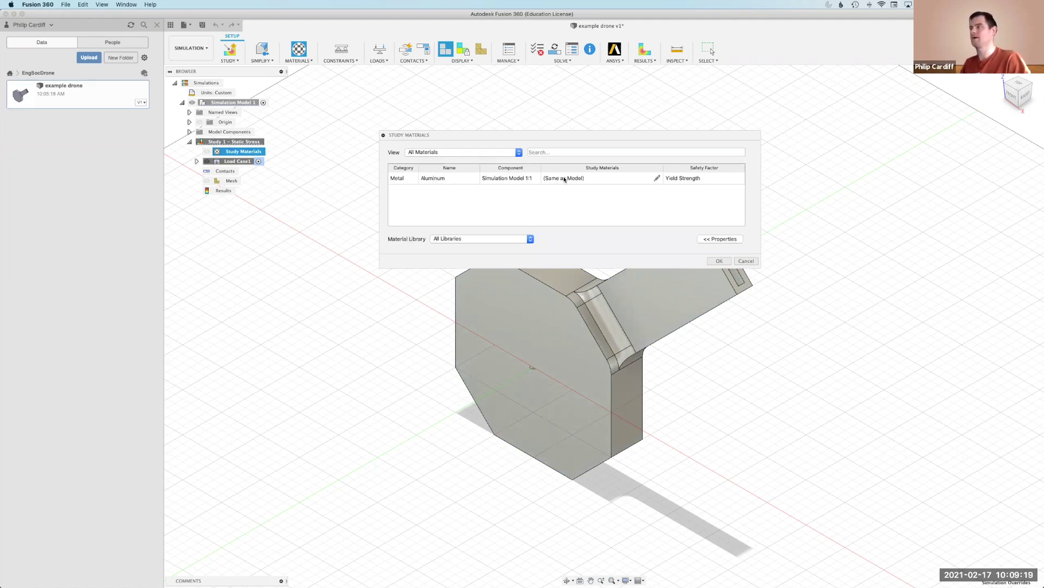
left_click(590, 179)
left_click(605, 181)
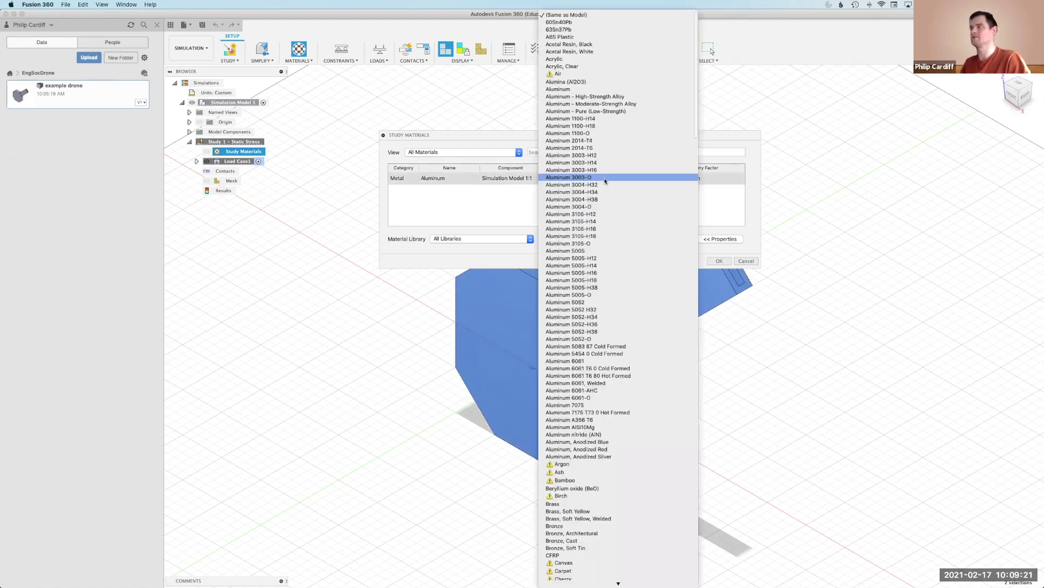
left_click(503, 193)
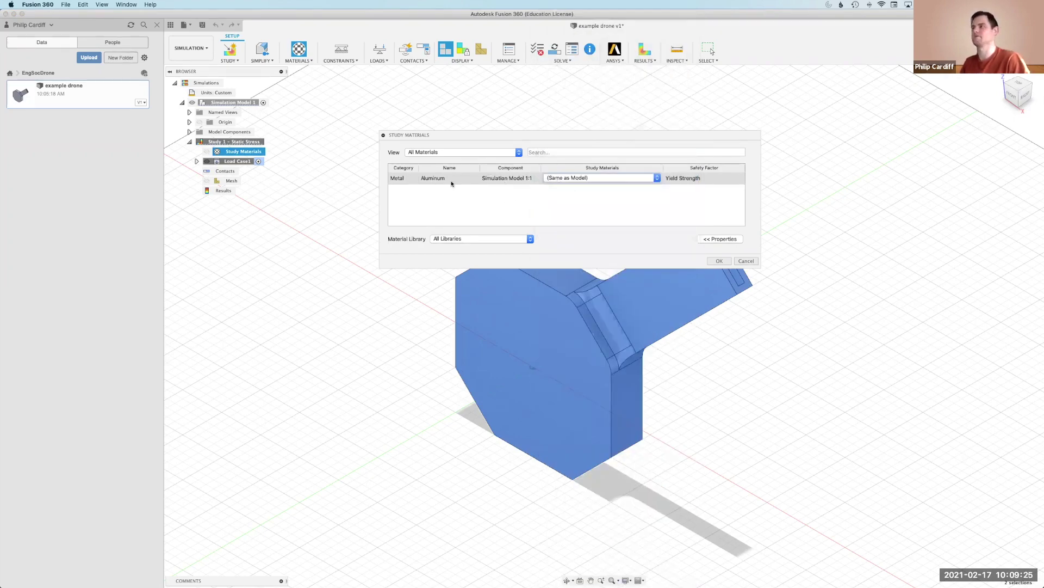
left_click(715, 239)
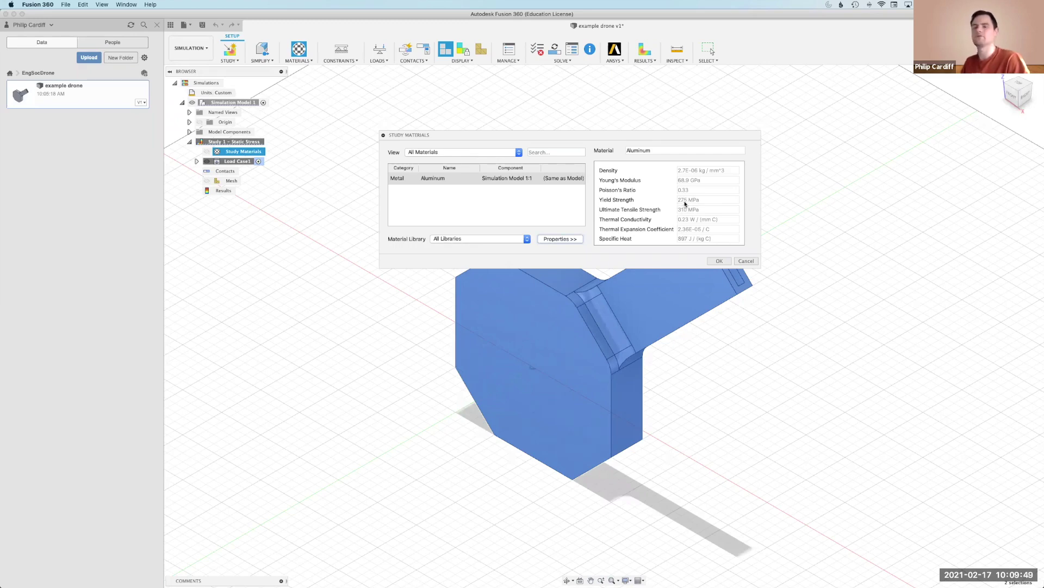
left_click(729, 262)
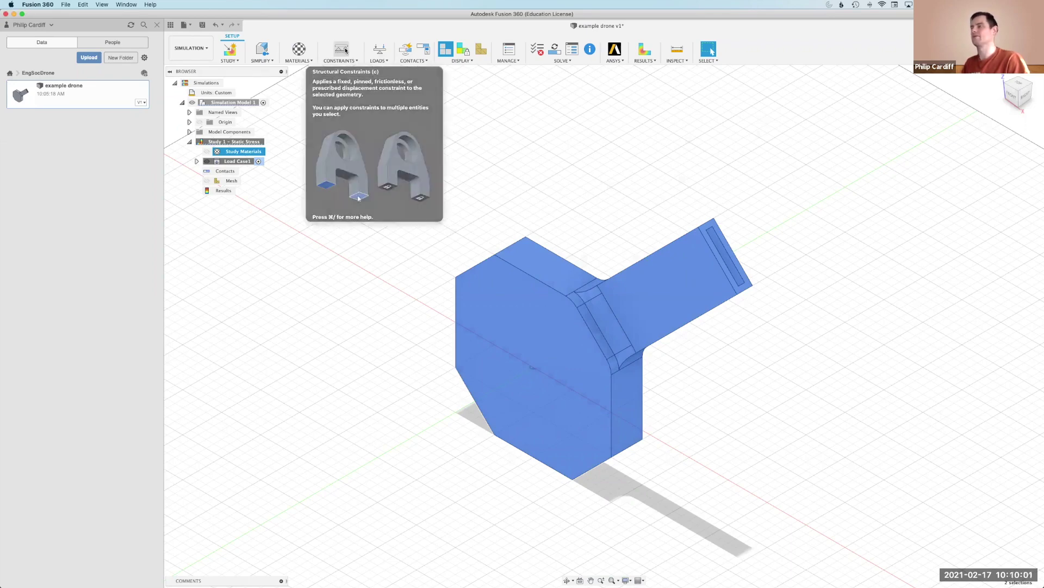
Apply a Fixed constraint, all three axes, to the front hexagonal face only
key("c")
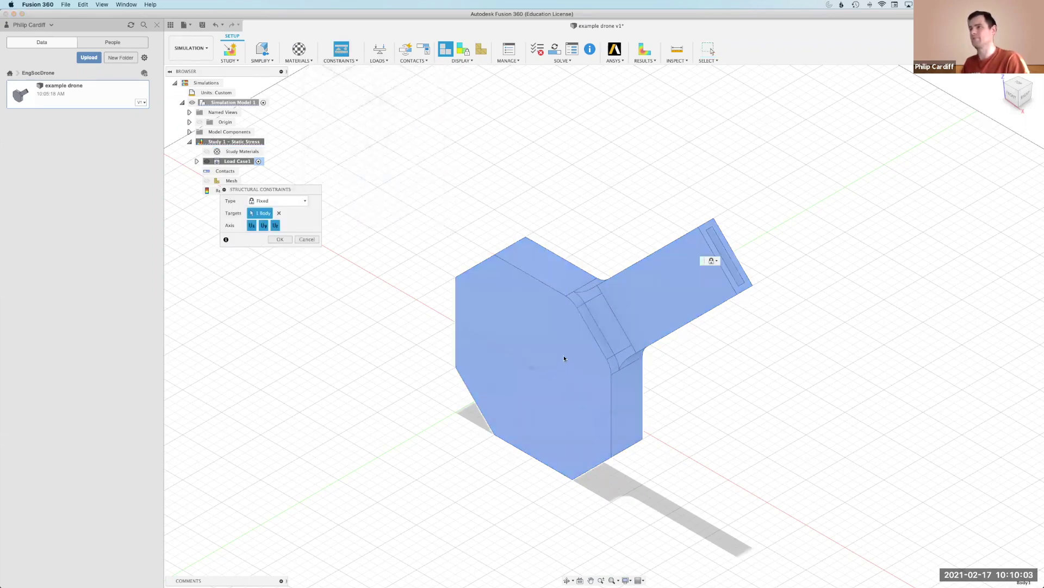
left_click(564, 357)
left_click(548, 344)
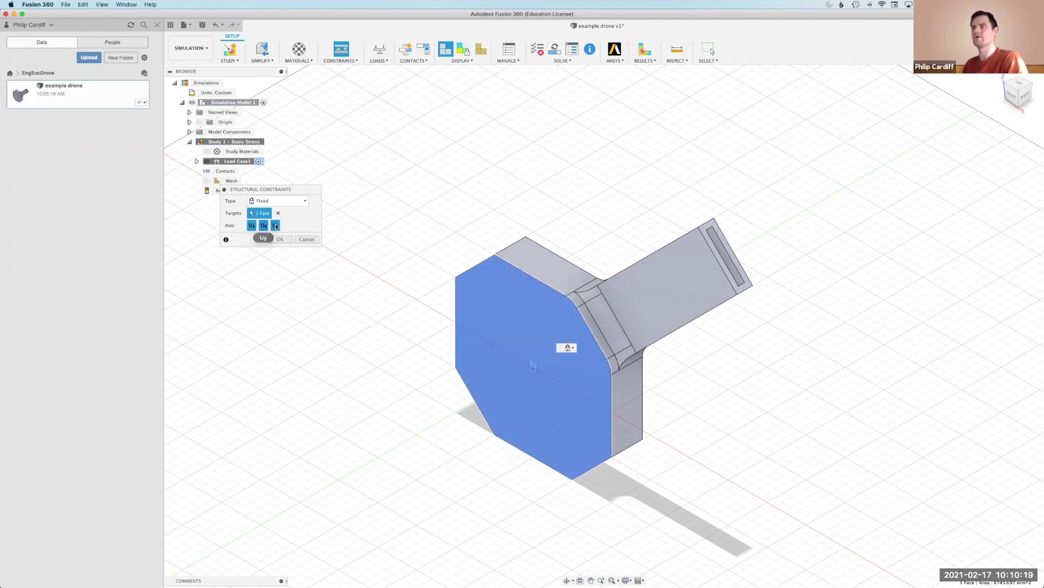
left_click(280, 239)
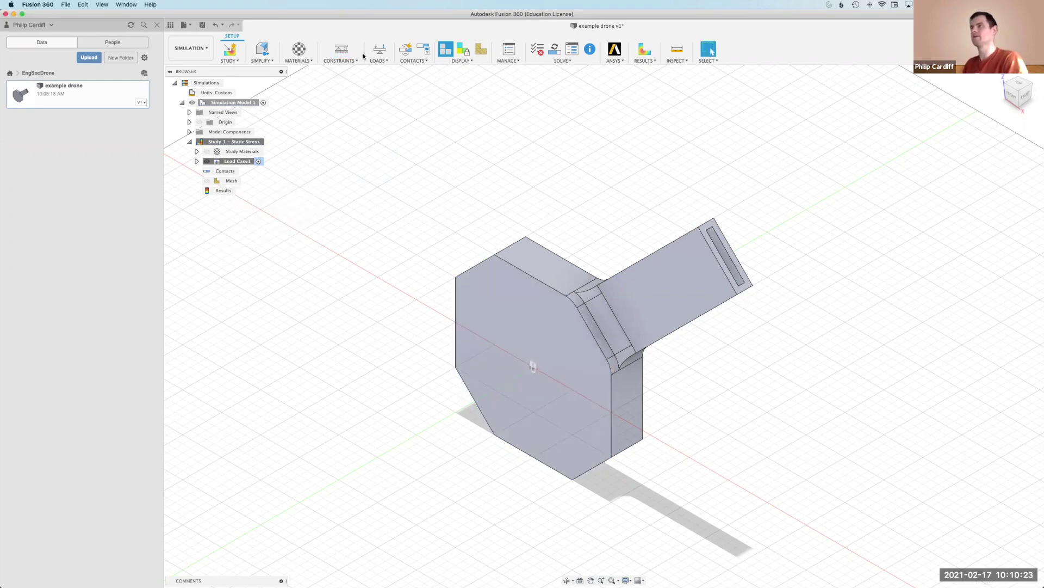
Apply a 2 N vector force in Fy to the slotted arm's end face
left_click(379, 51)
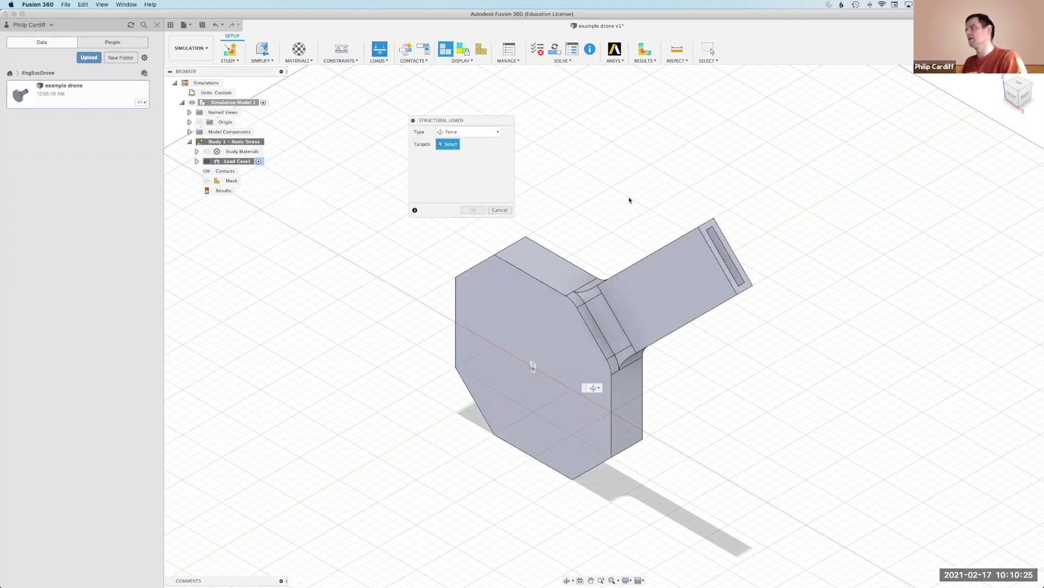
left_click(703, 227)
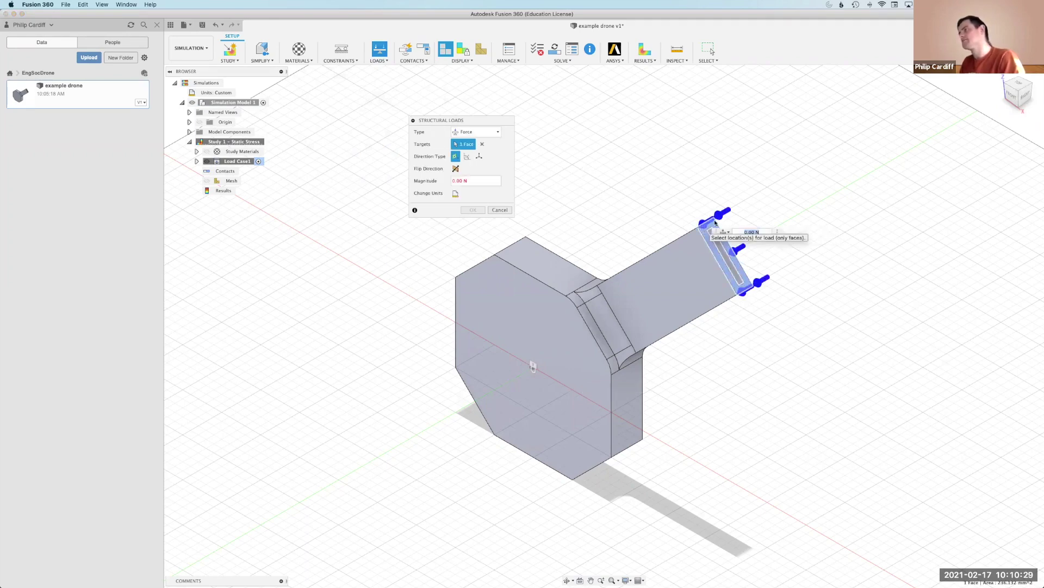
left_click(481, 156)
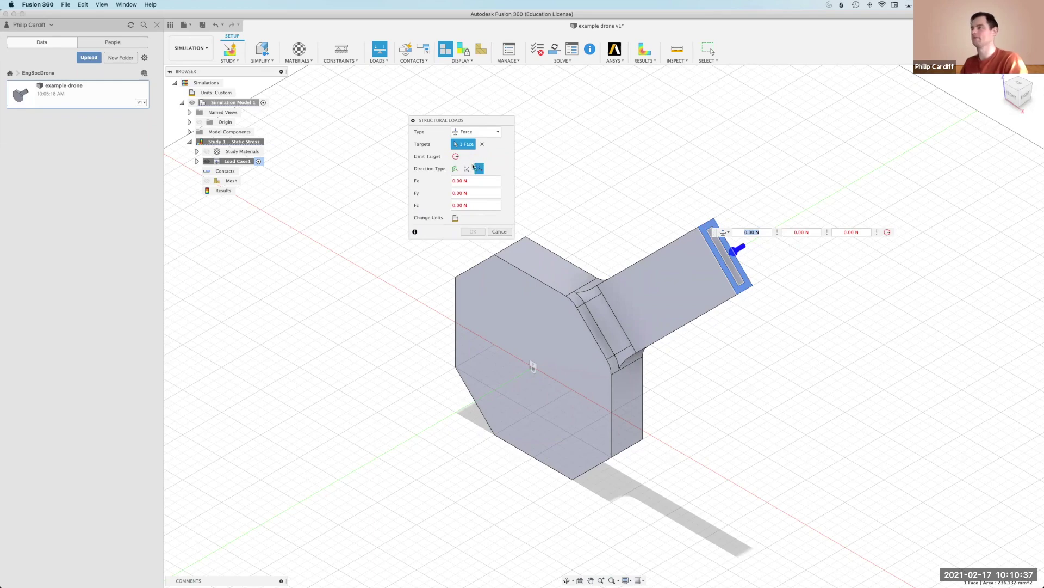
left_click(458, 194)
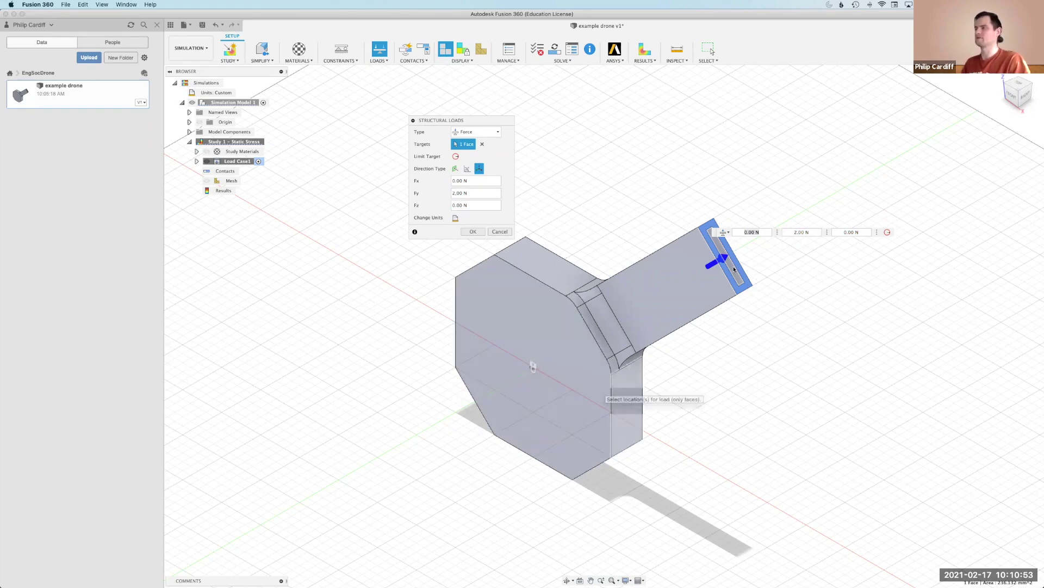
left_click(472, 232)
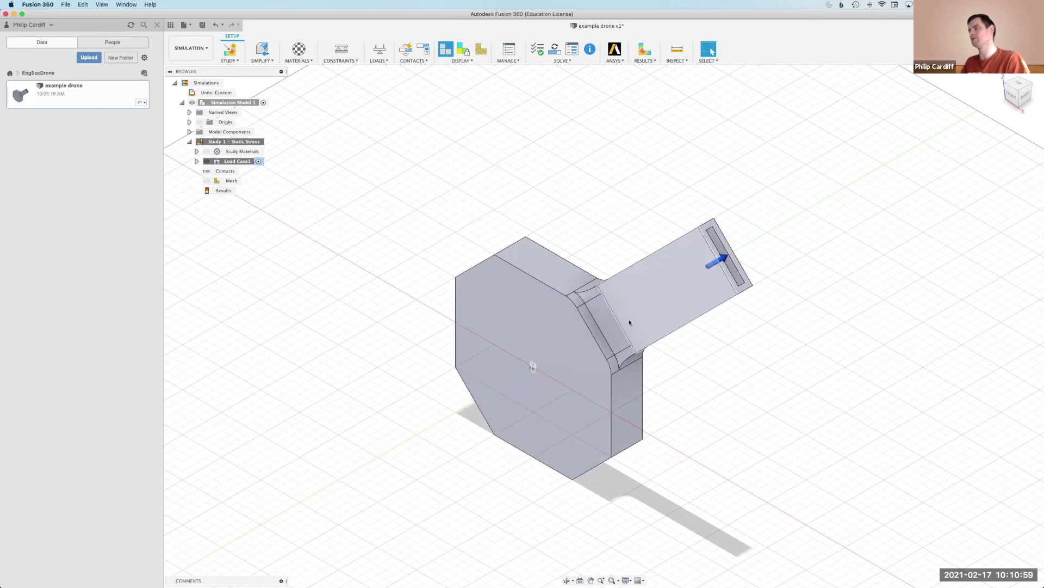
left_click(567, 580)
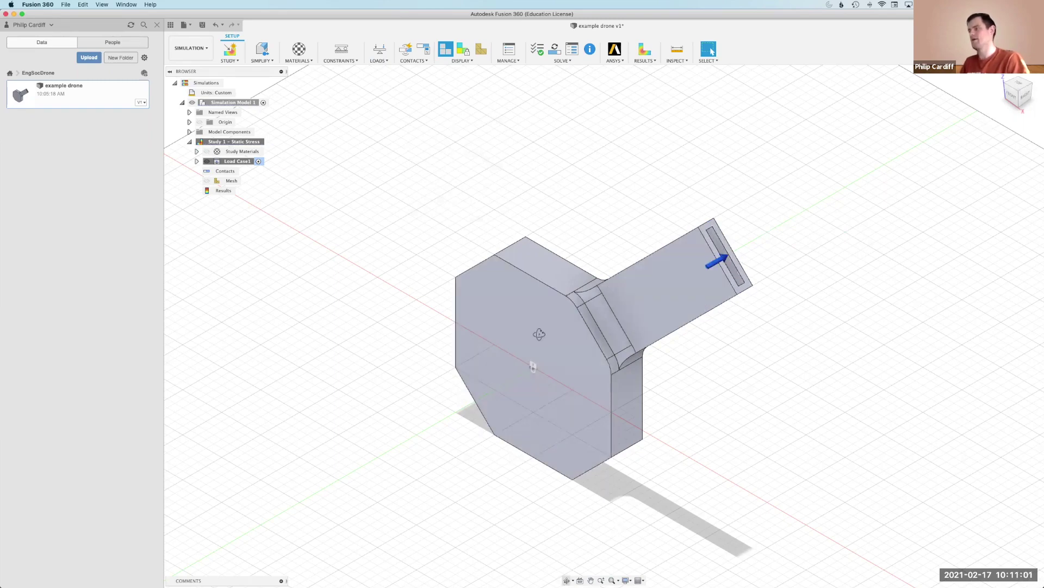
Open Study 1's Mesh Settings, showing 10% model-based average element size, and move the dialog aside
left_click_drag(528, 356, 714, 354)
left_click_drag(493, 492, 366, 268)
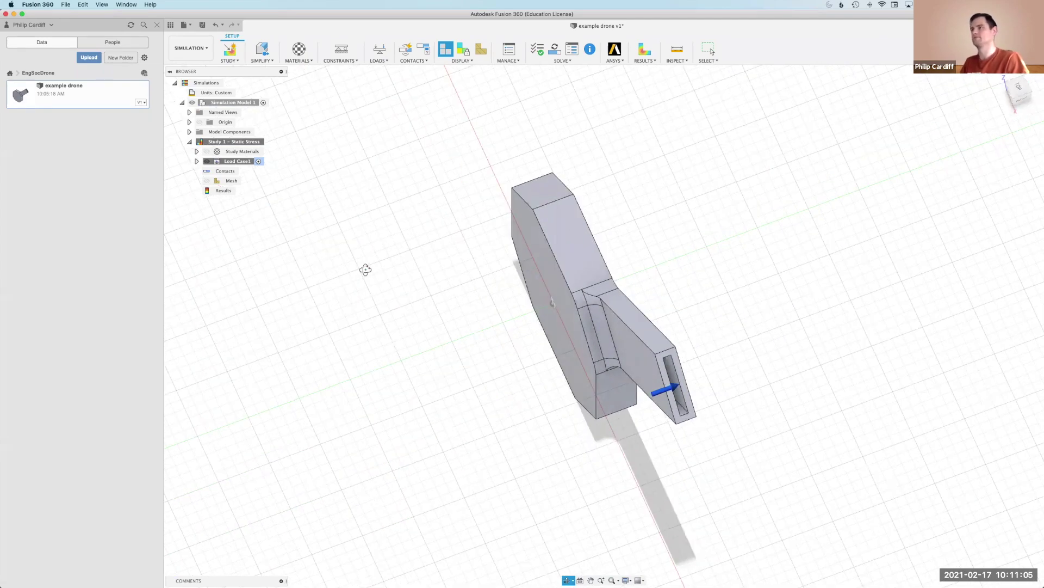
key("Escape")
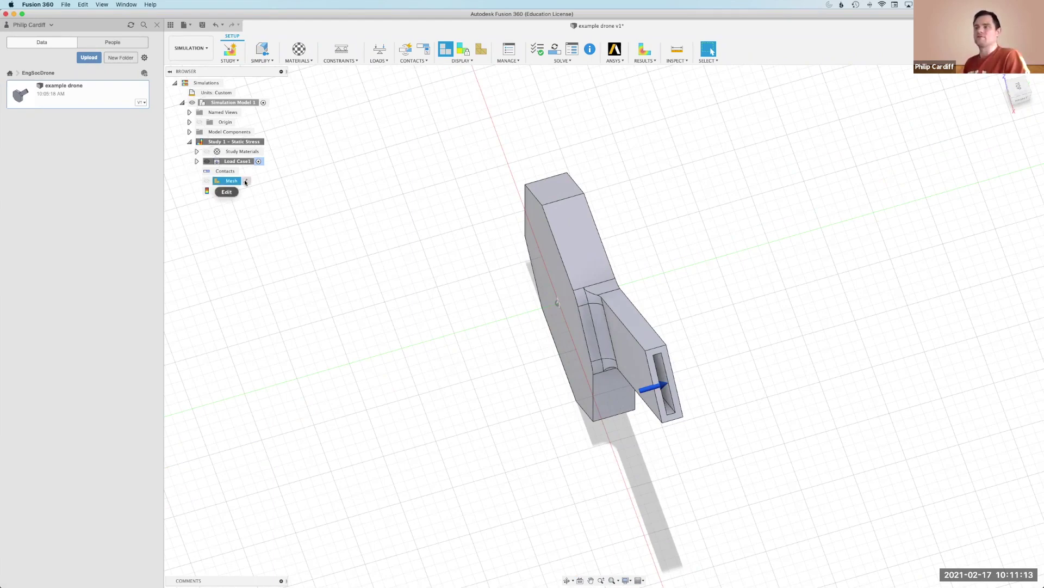
left_click(246, 182)
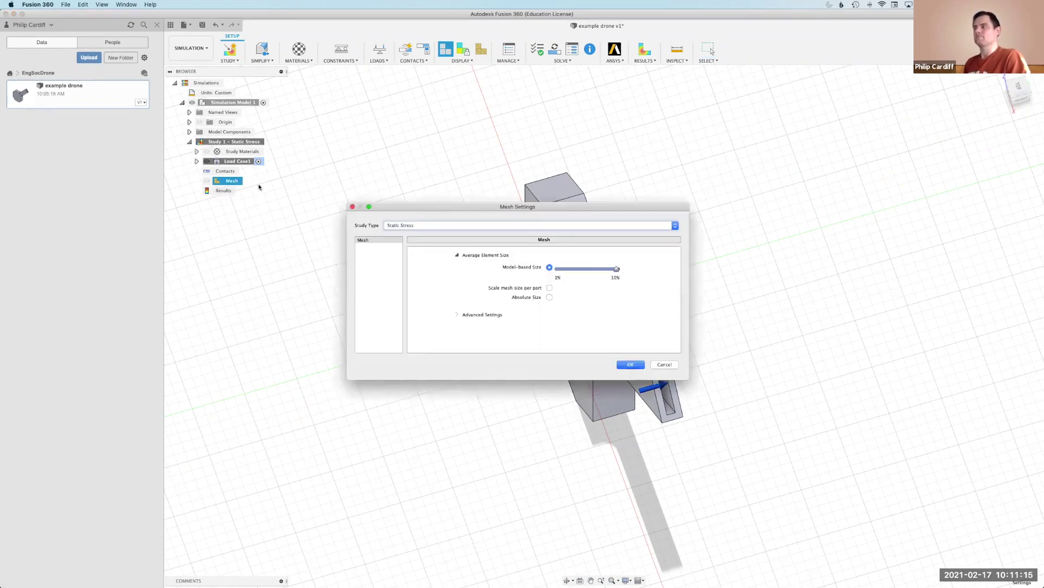
left_click_drag(490, 207, 353, 77)
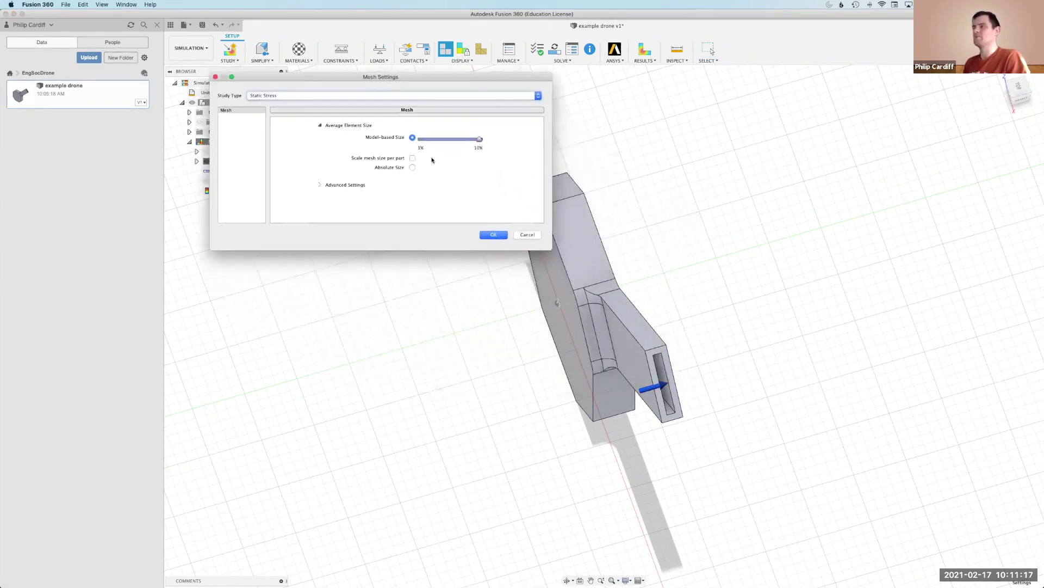
left_click_drag(462, 76, 451, 60)
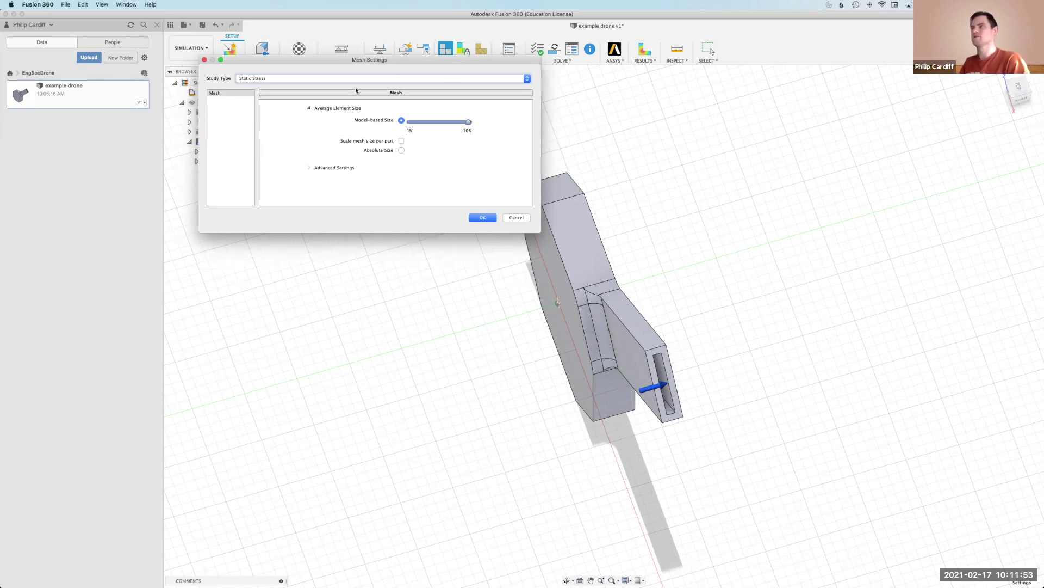
Accept the mesh settings and generate the mesh on the drone arm
left_click(484, 218)
right_click(230, 181)
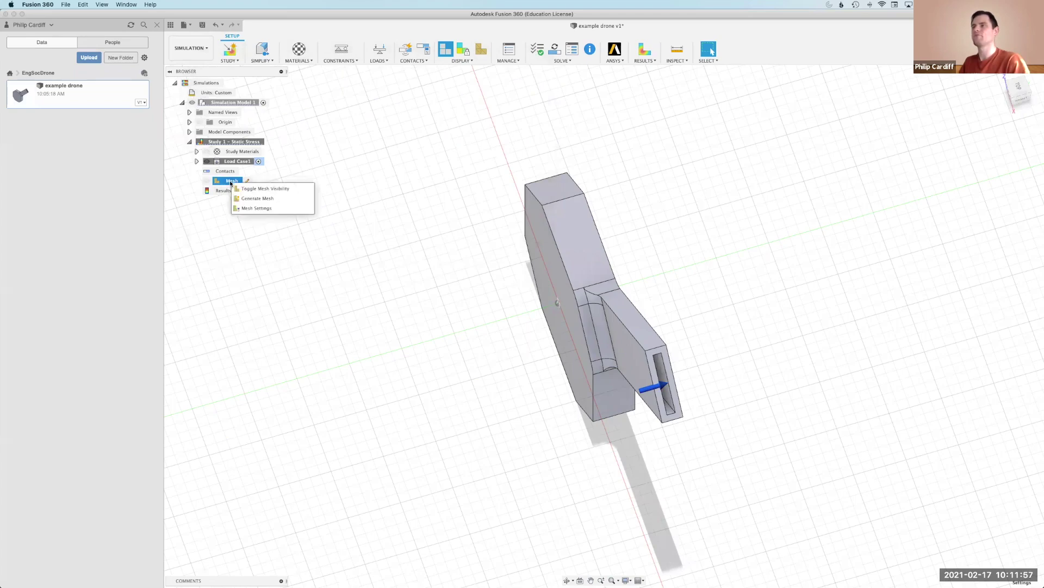
left_click(246, 198)
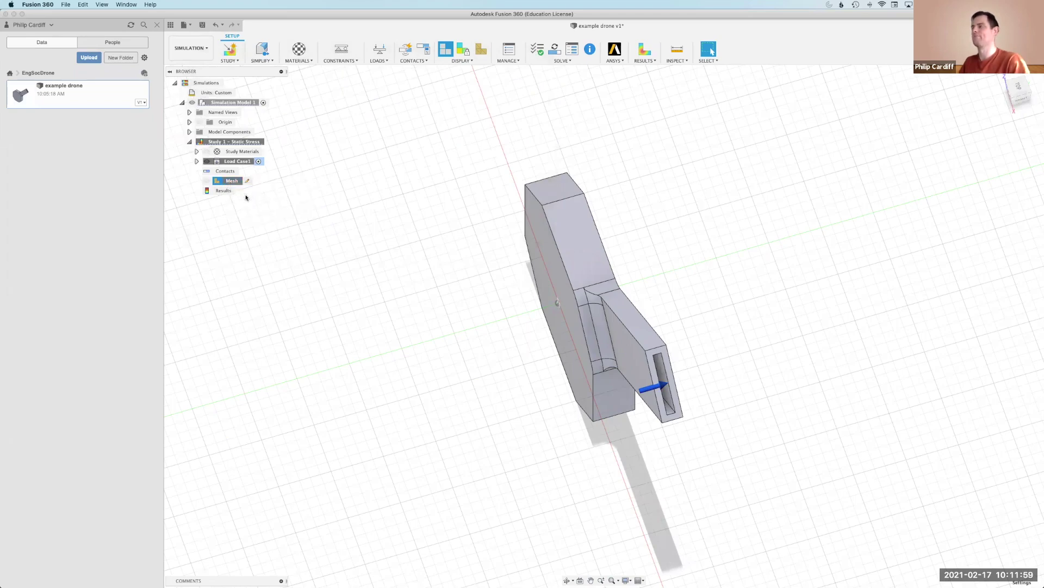
Orbit around the meshed arm to inspect its triangular elements
left_click(565, 580)
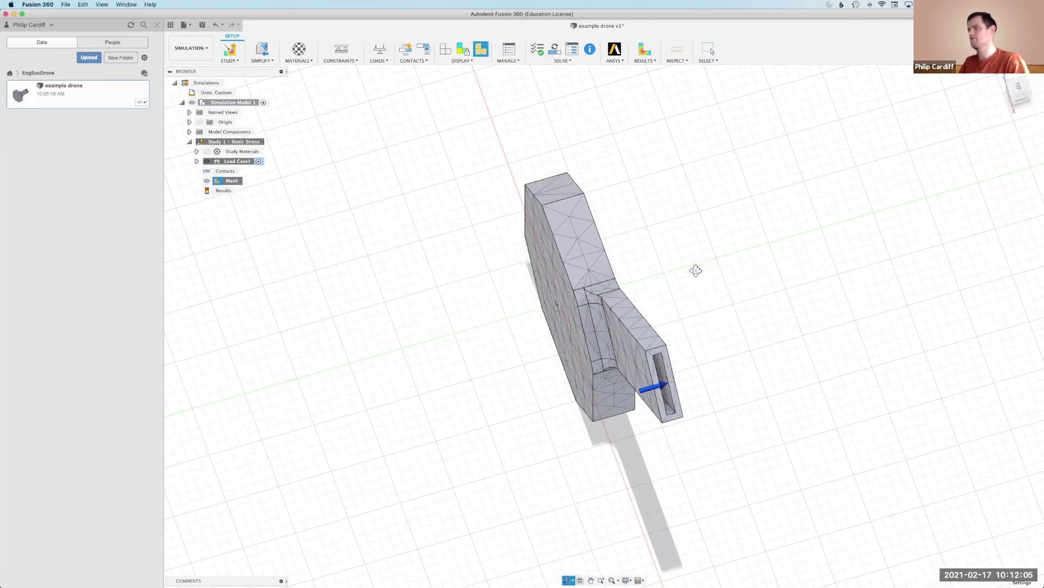
left_click_drag(695, 271, 691, 246)
left_click_drag(527, 259, 504, 272)
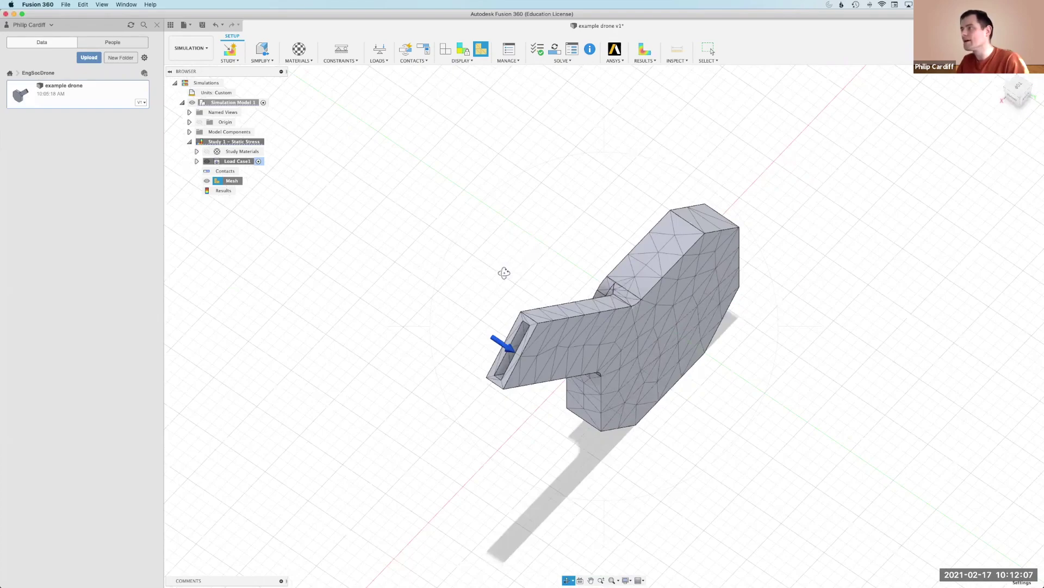
left_click_drag(669, 411, 700, 357)
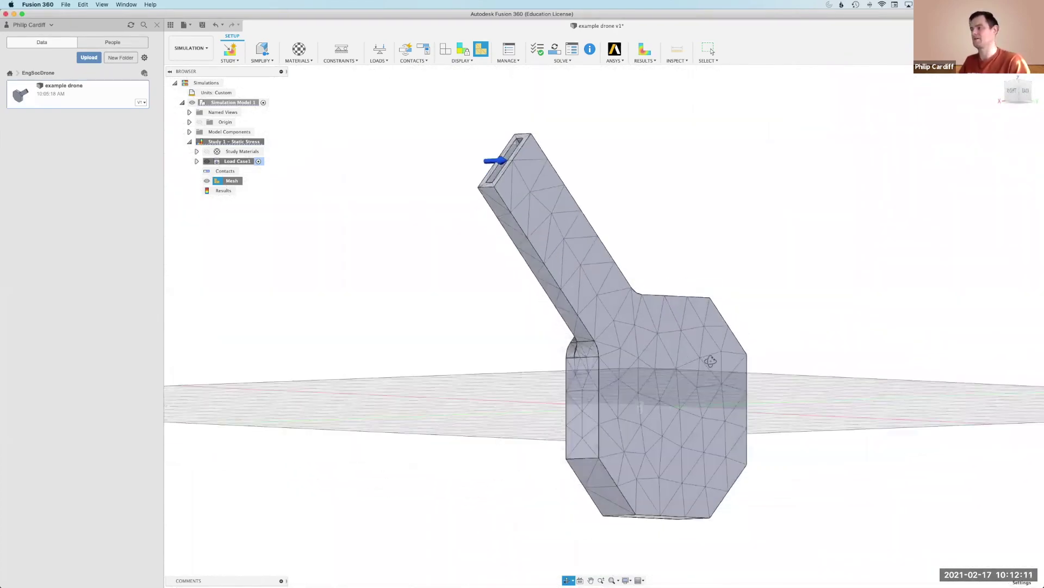
left_click_drag(627, 434, 268, 202)
key("Escape")
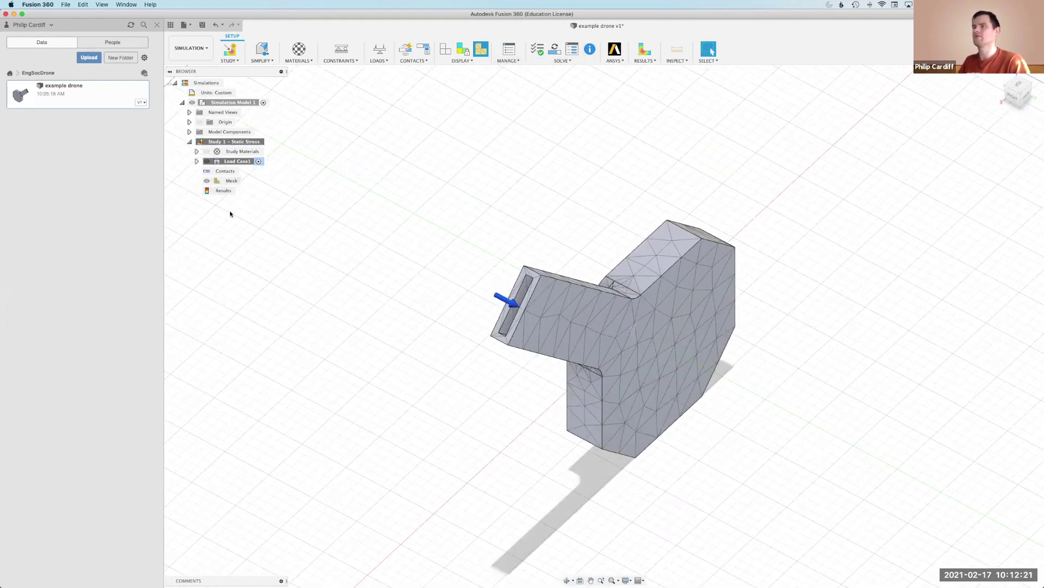
Pre-check Study 1 and solve it on the cloud, giving a minimum safety factor of 15.00
right_click(218, 194)
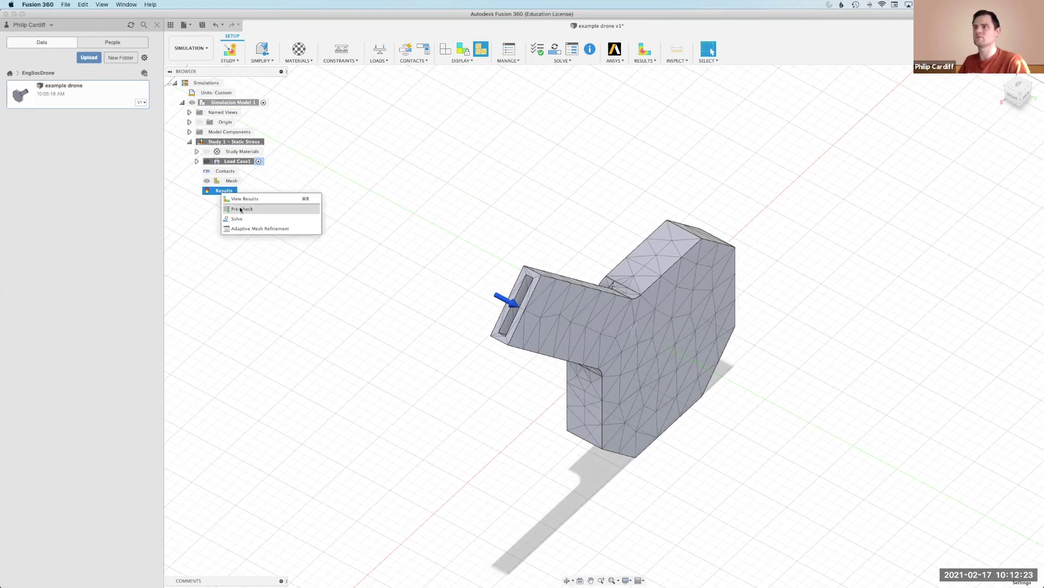
left_click(241, 210)
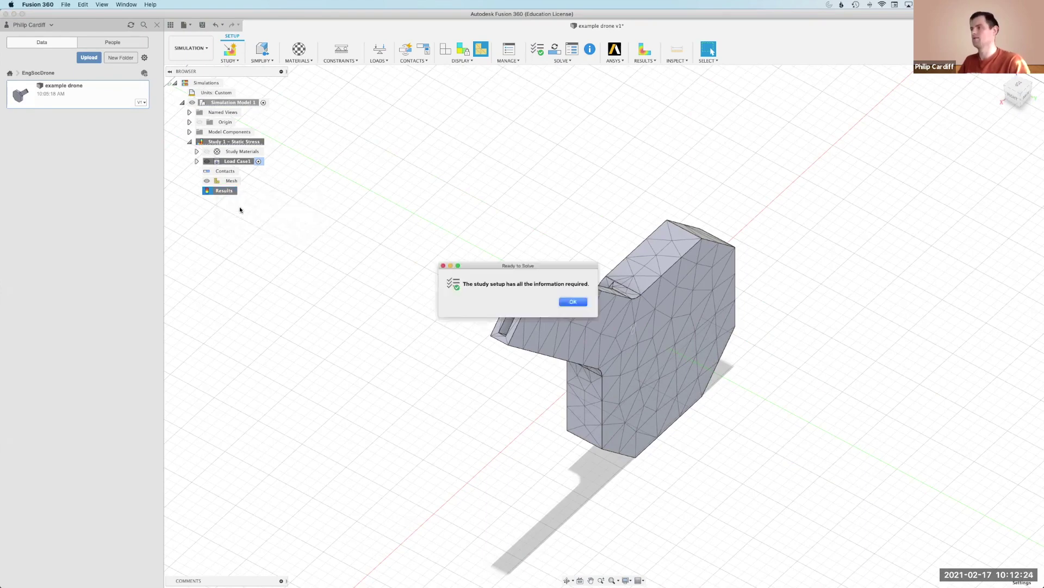
left_click(573, 302)
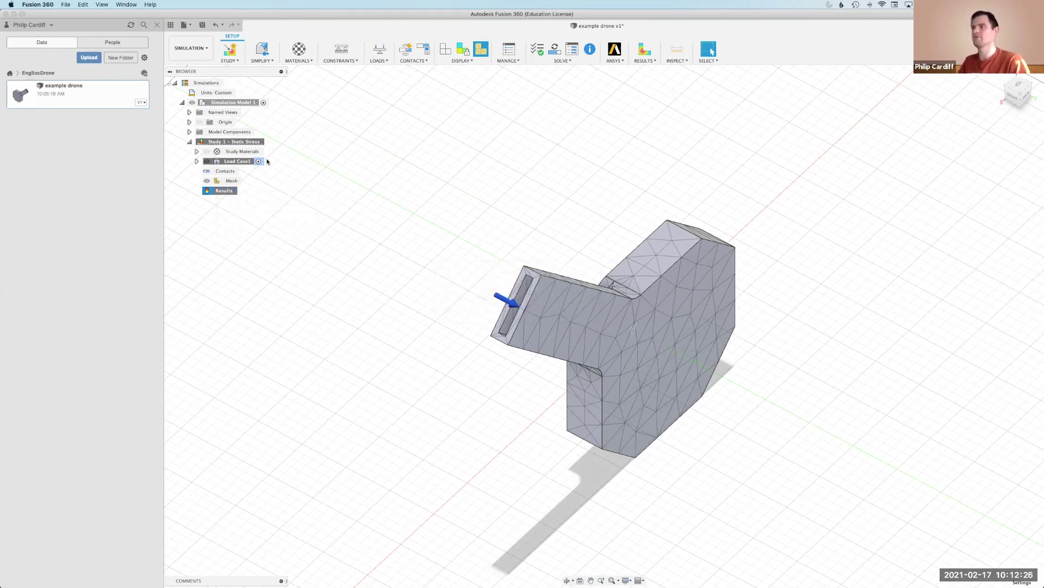
right_click(225, 190)
left_click(251, 216)
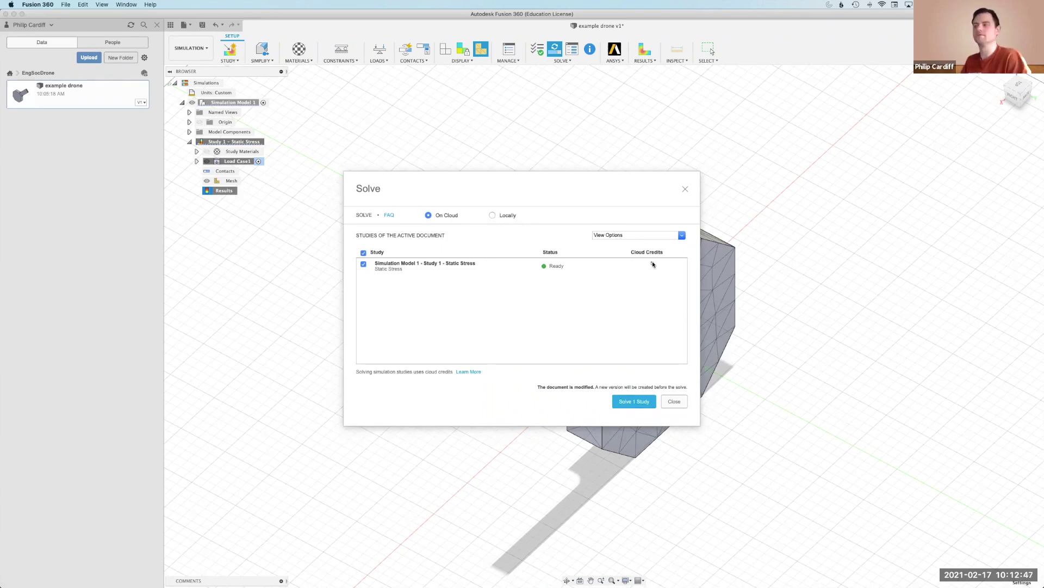
left_click(631, 402)
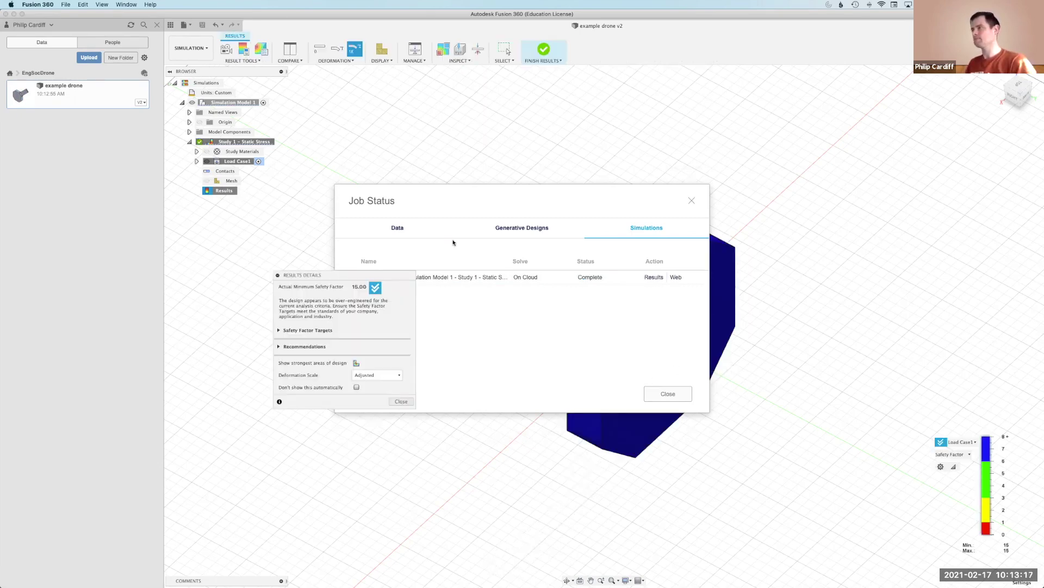
left_click(668, 393)
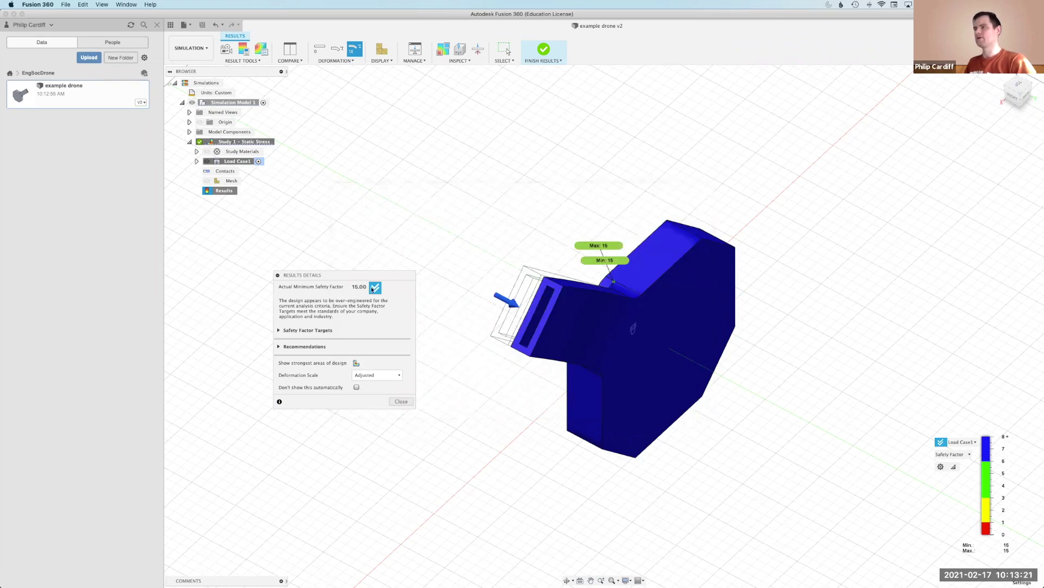
left_click_drag(315, 275, 311, 269)
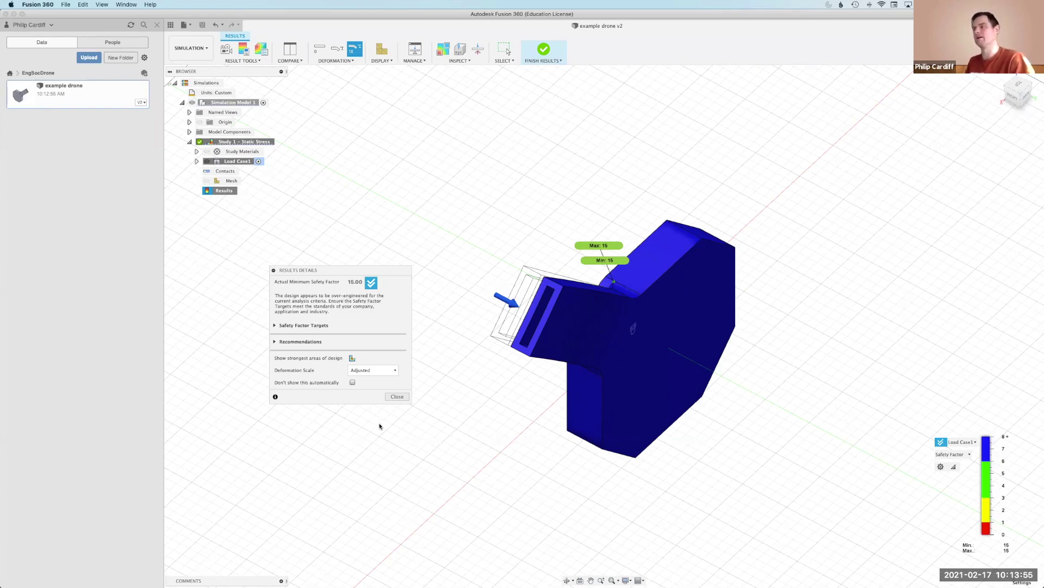
left_click(397, 396)
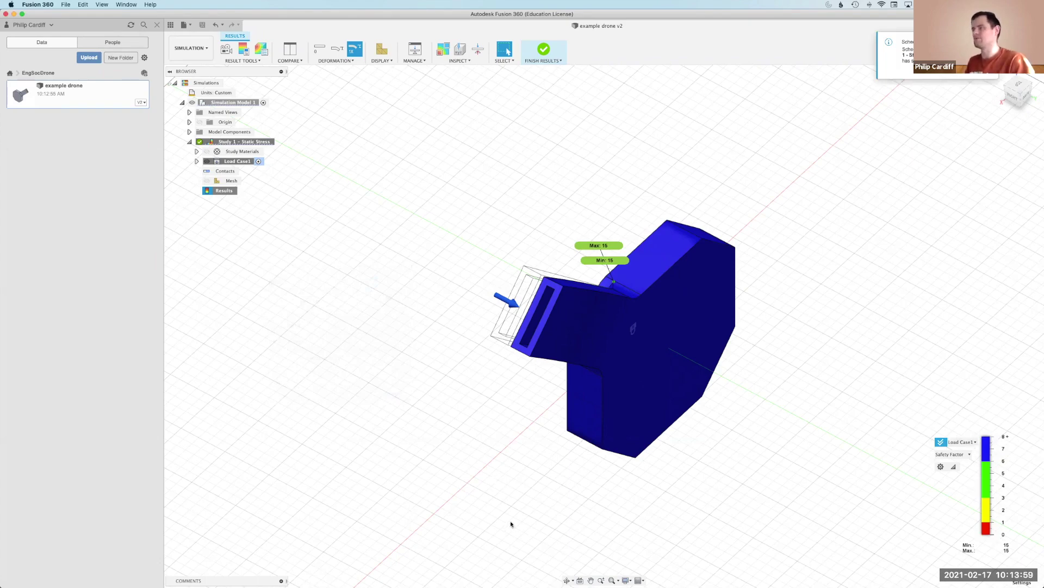
left_click(567, 580)
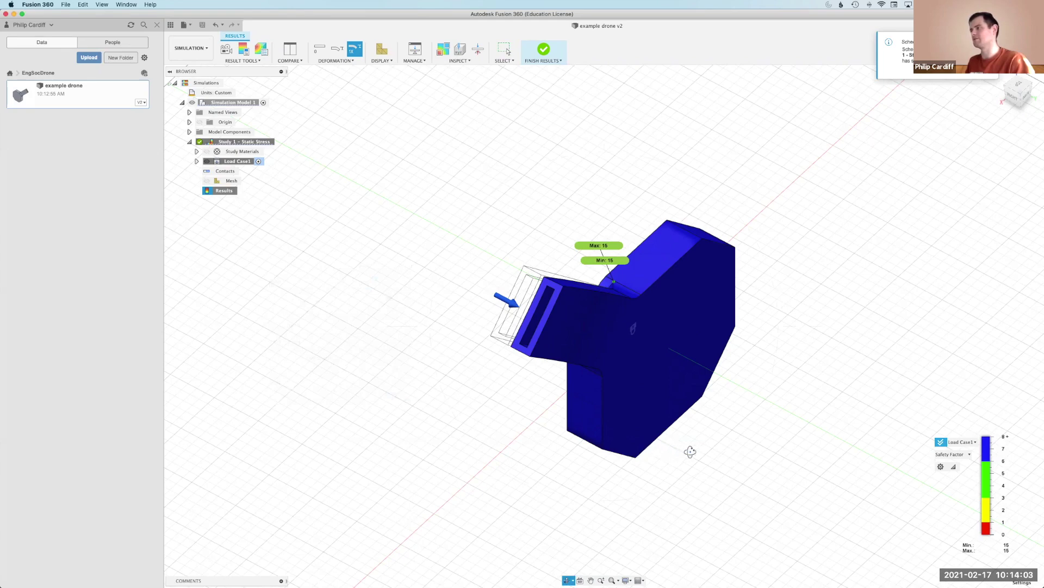
left_click_drag(690, 452, 680, 449)
left_click_drag(580, 394, 576, 404)
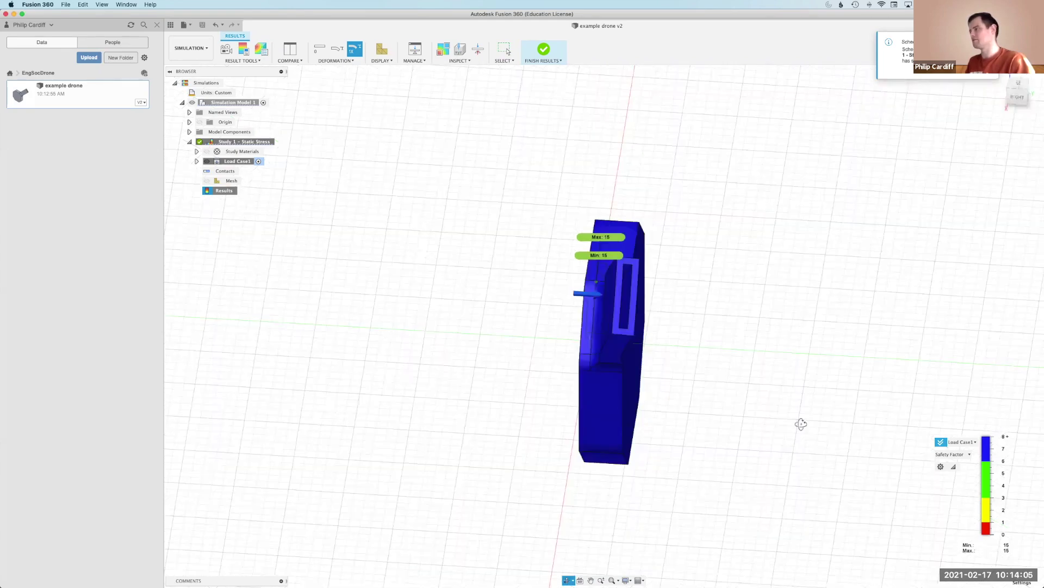
left_click_drag(901, 424, 970, 460)
left_click(970, 456)
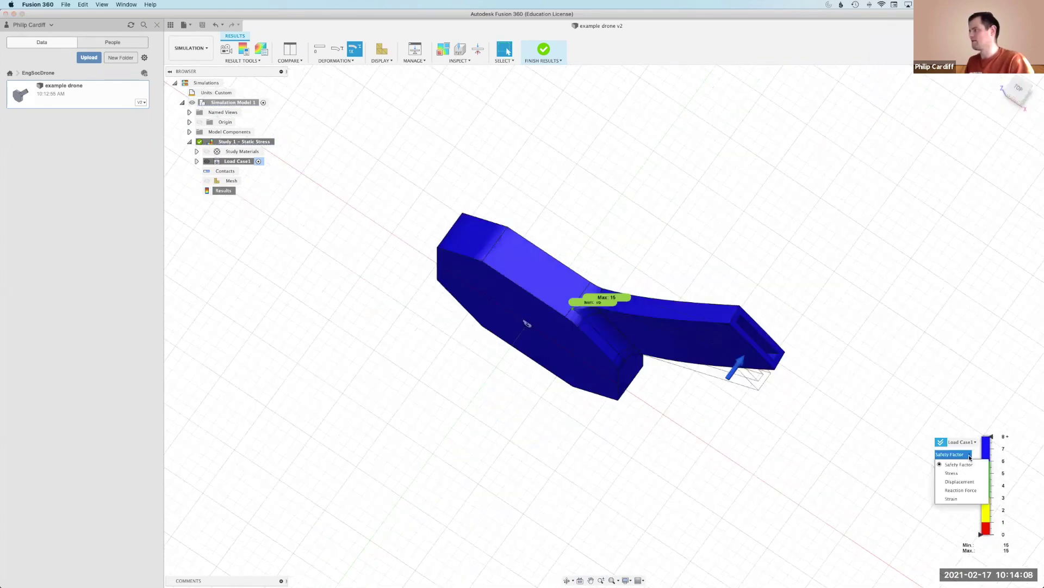
Plot Displacement results, peaking at 0.003725 mm at the arm's loaded tip
left_click(965, 483)
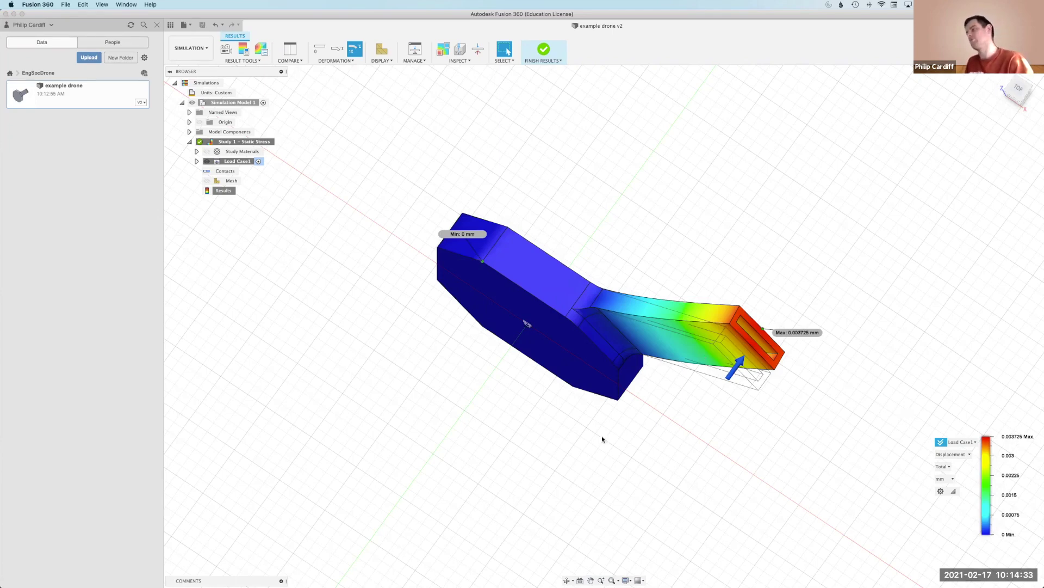
left_click(566, 581)
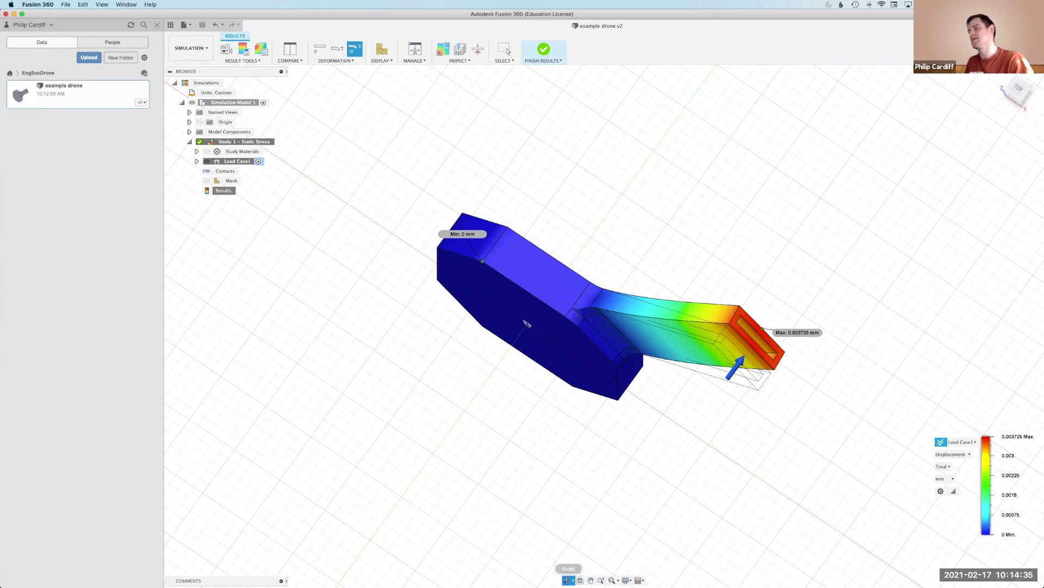
left_click_drag(527, 324, 569, 305)
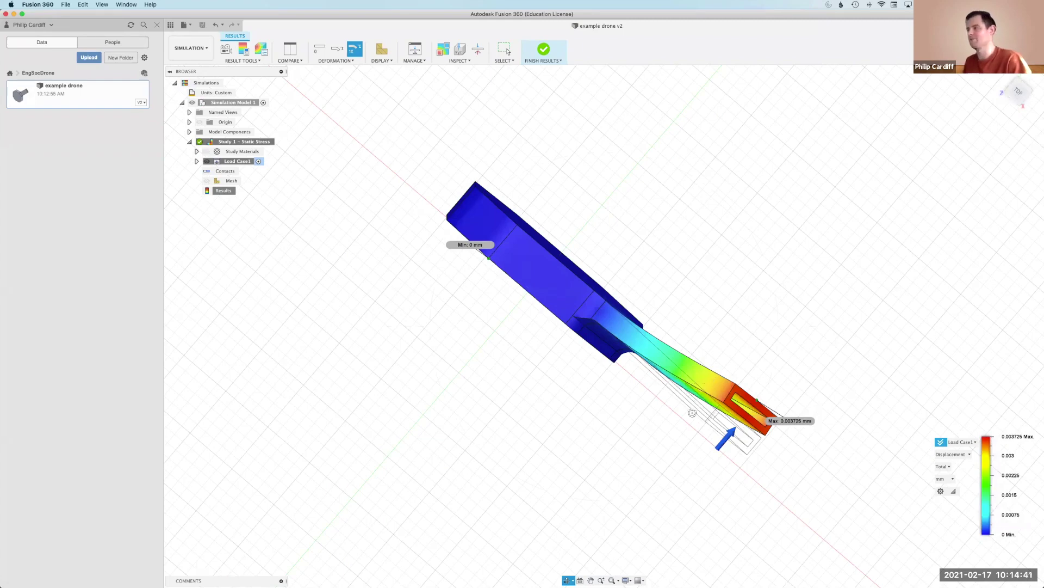
left_click_drag(713, 417, 680, 392)
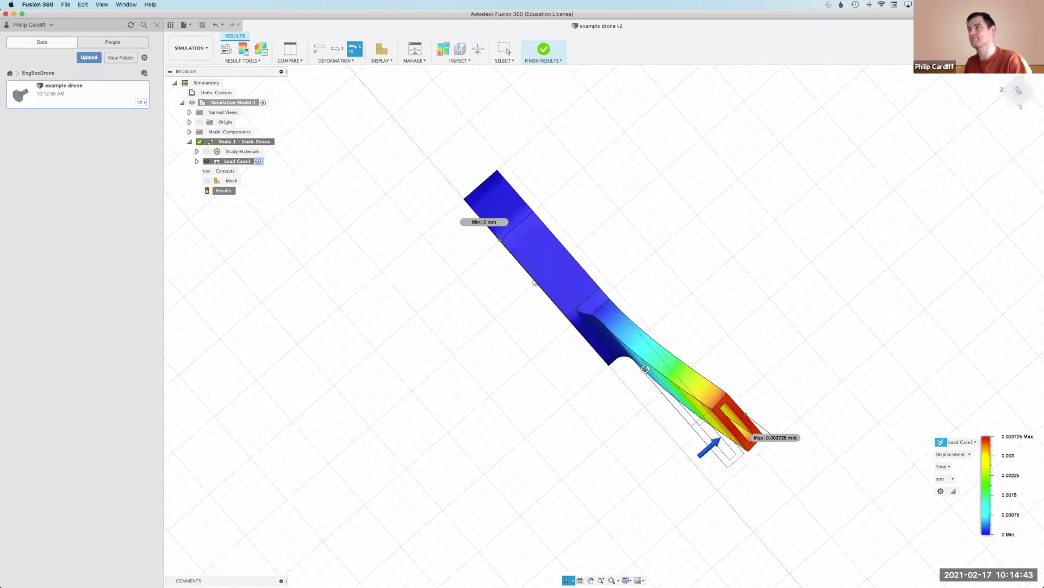
Set deformation to Adjusted scale to exaggerate the arm's bending
left_click(337, 50)
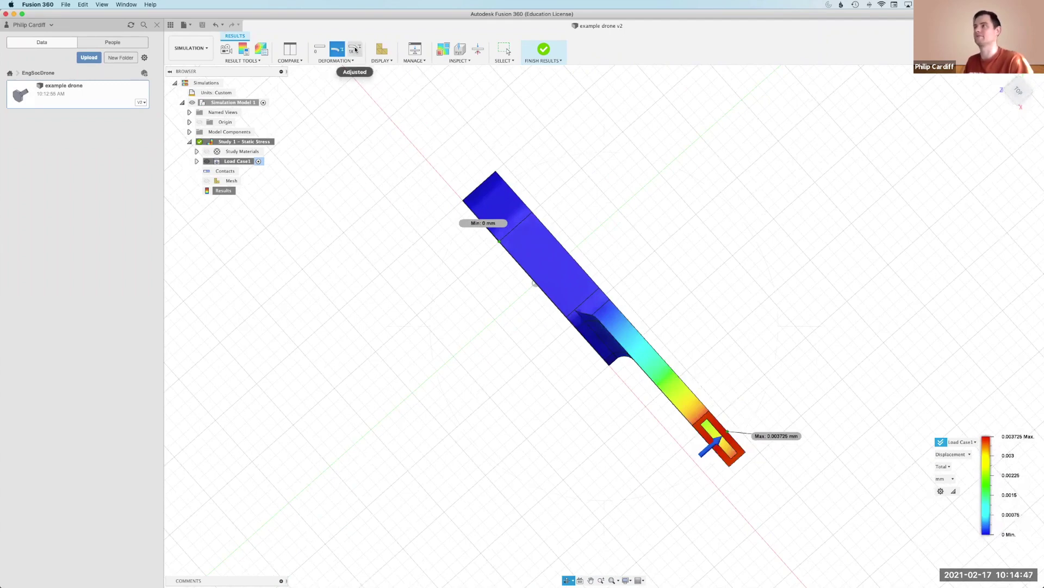
left_click(356, 49)
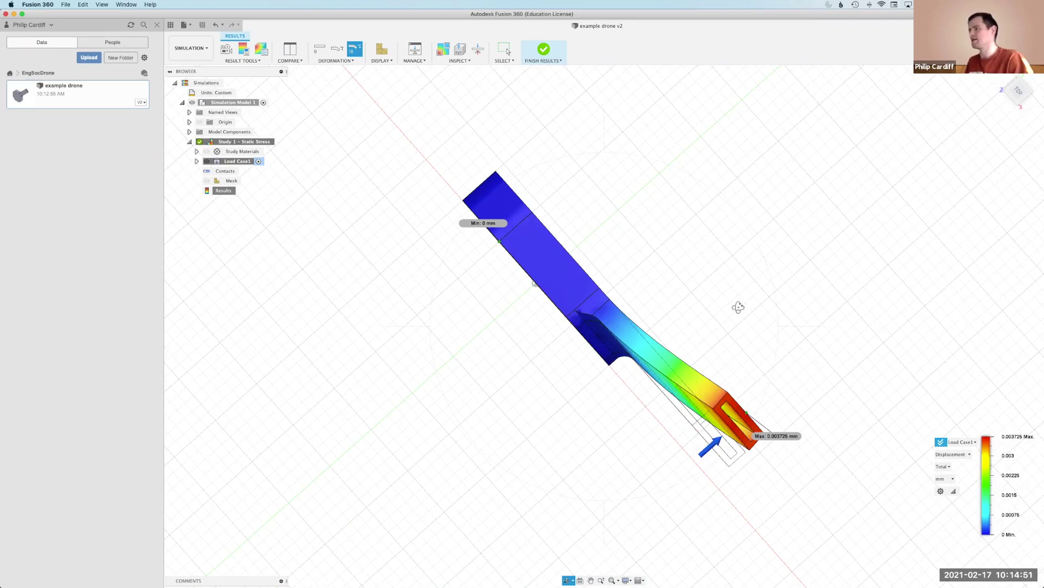
mouse_move(739, 305)
middle_mouse_down("shift")
mouse_move(751, 303)
mouse_move(736, 299)
middle_mouse_up("shift")
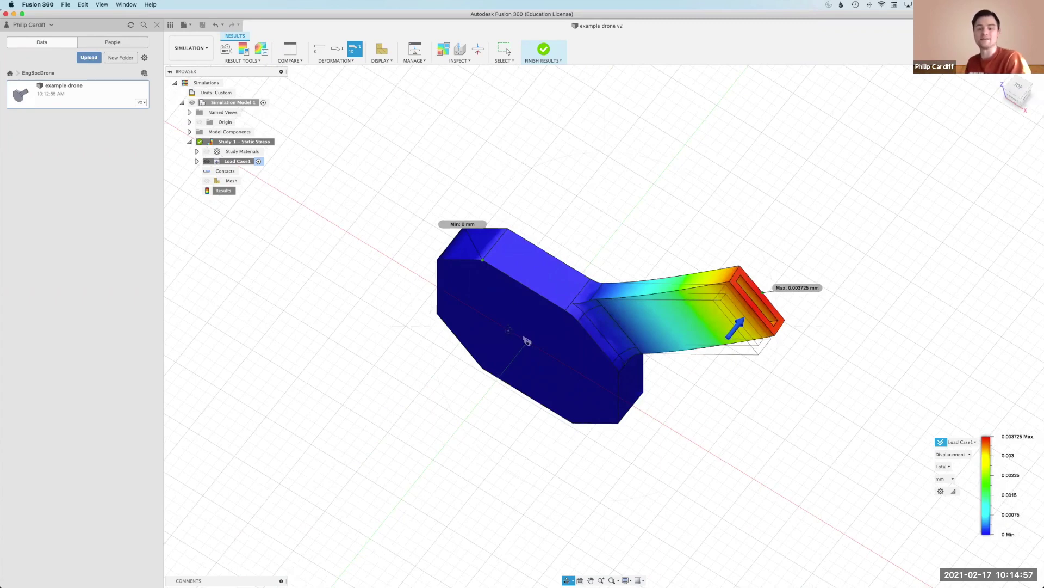
left_click(967, 455)
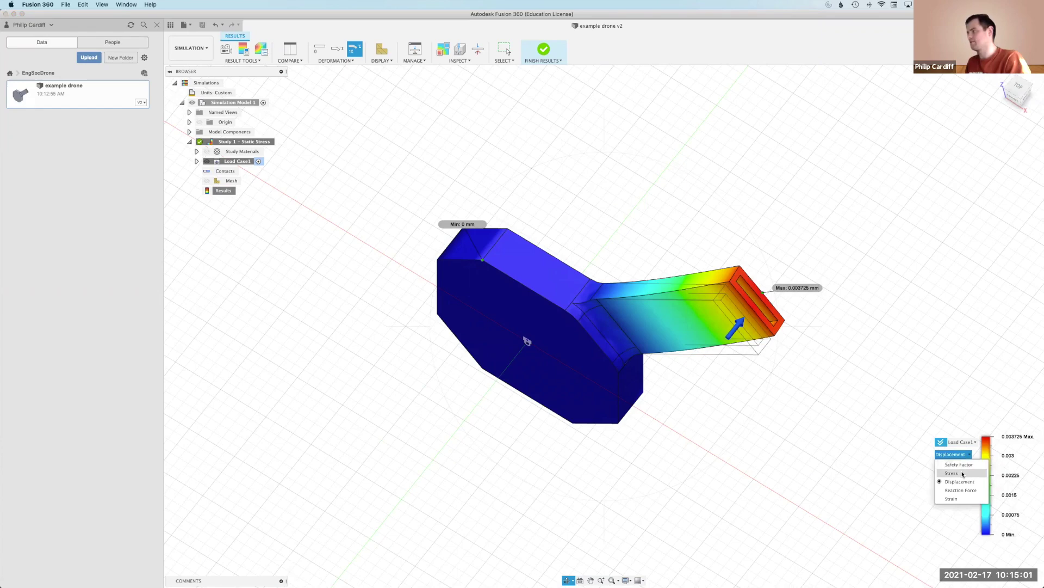
Plot Von Mises stress, peaking at 0.3743 MPa where the arm meets the body
left_click(963, 473)
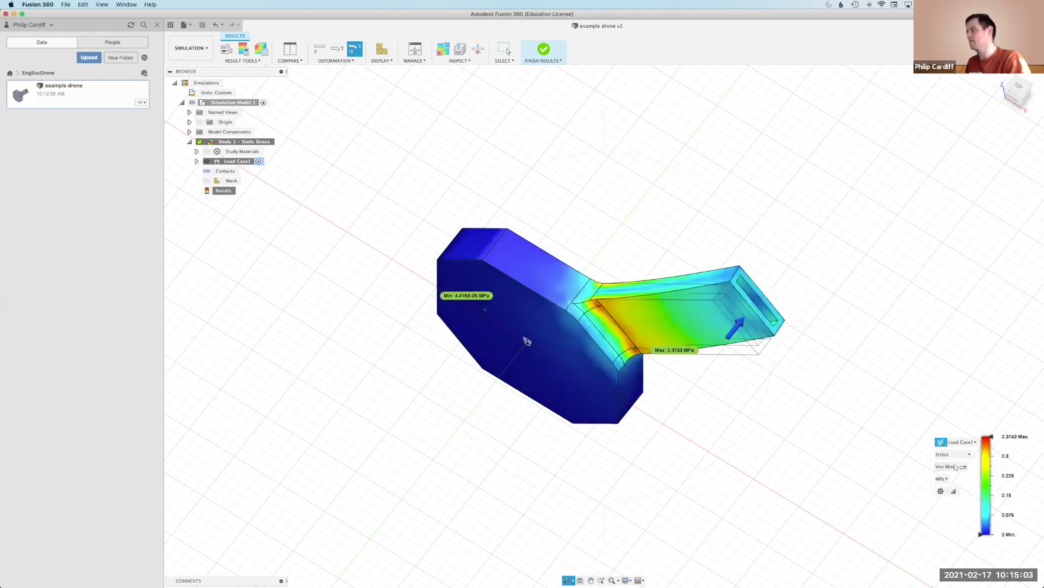
left_click(962, 469)
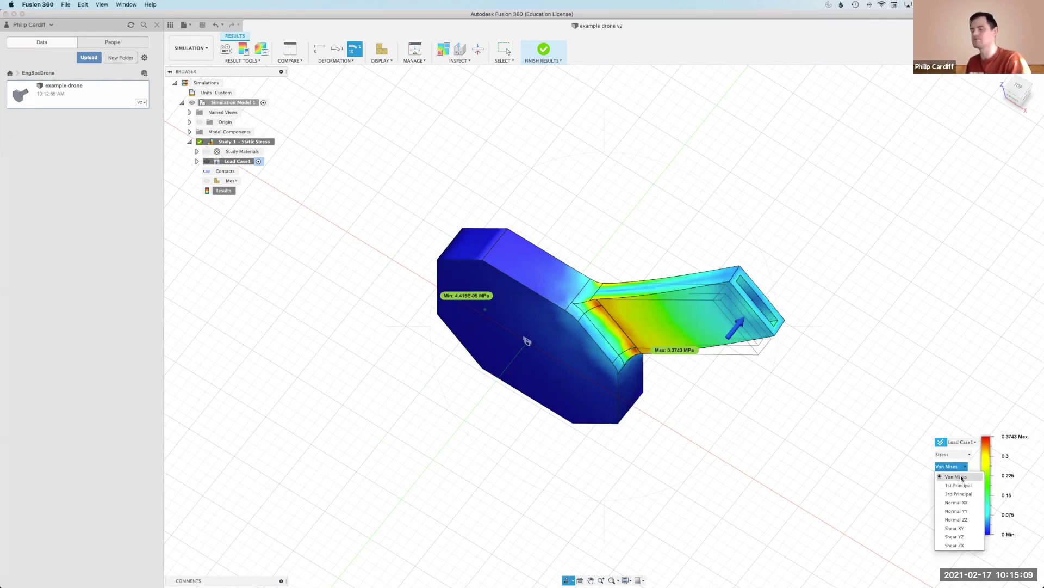
left_click(955, 476)
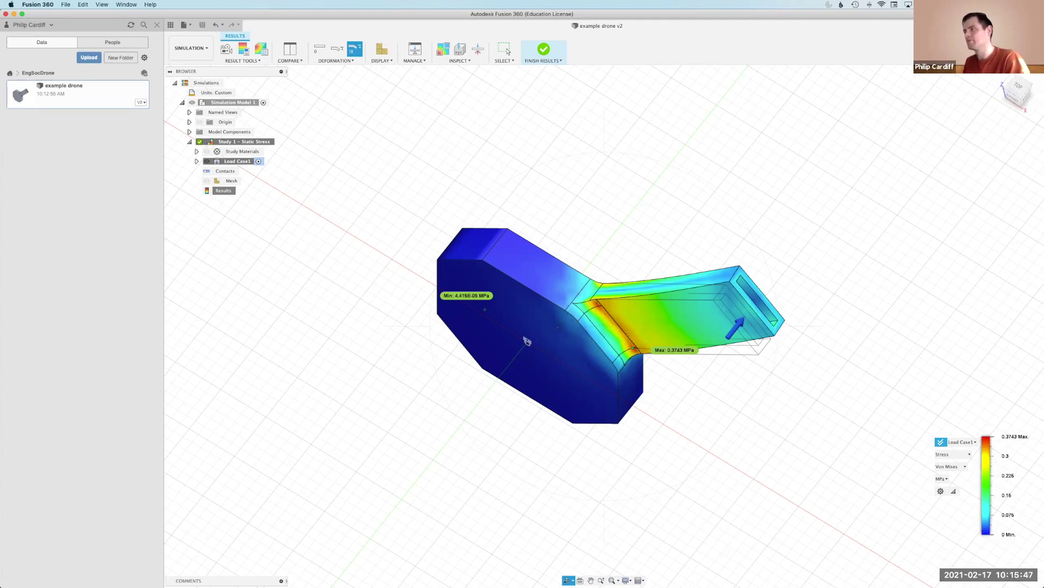
middle_click_drag(528, 341, 581, 278, "shift")
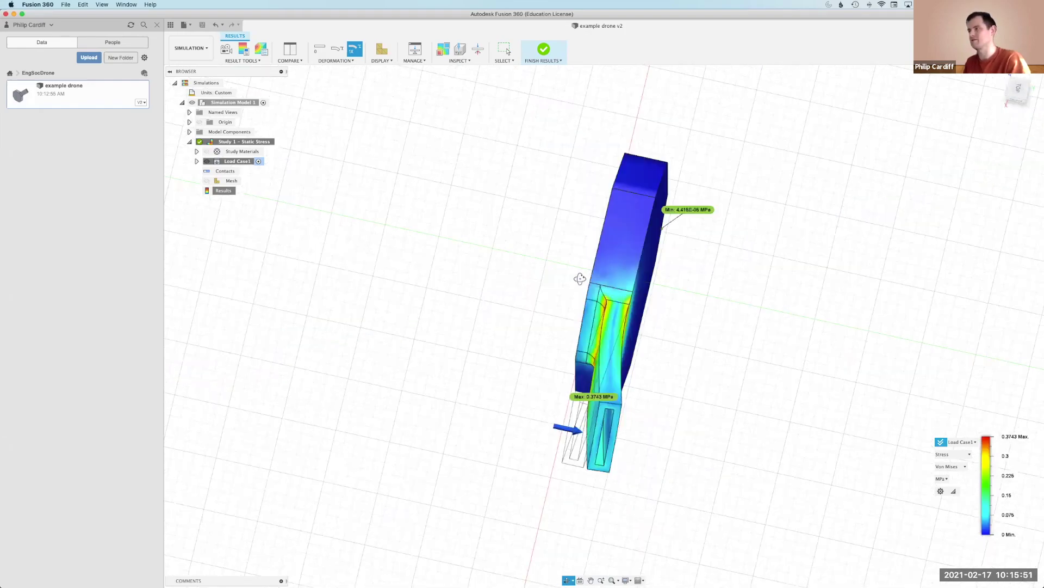
middle_click_drag(609, 357, 664, 375, "shift")
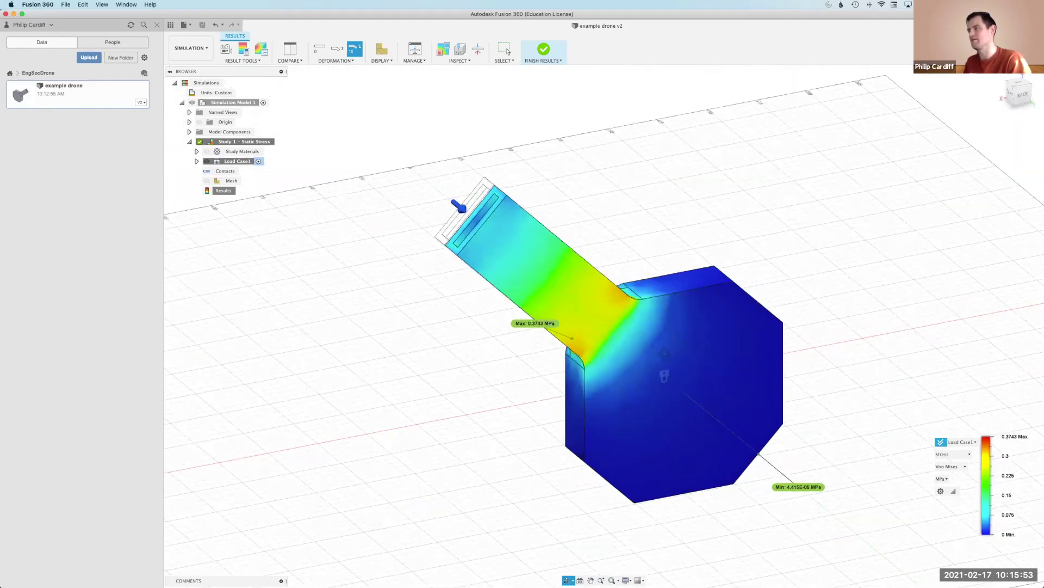
middle_click_drag(594, 366, 724, 414, "shift")
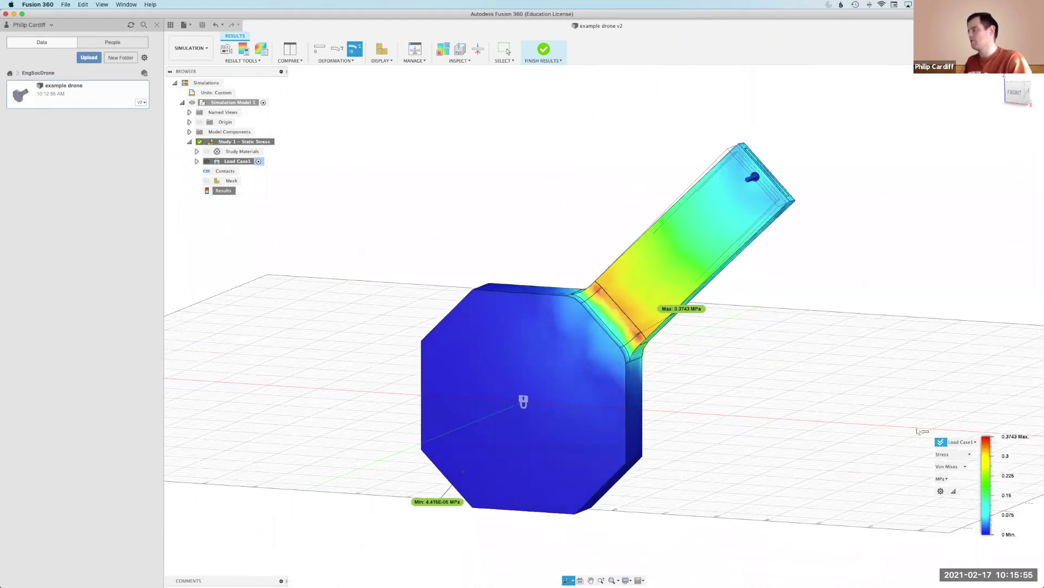
Compare the 1st Principal stress plot, then return to Von Mises stress
left_click(960, 468)
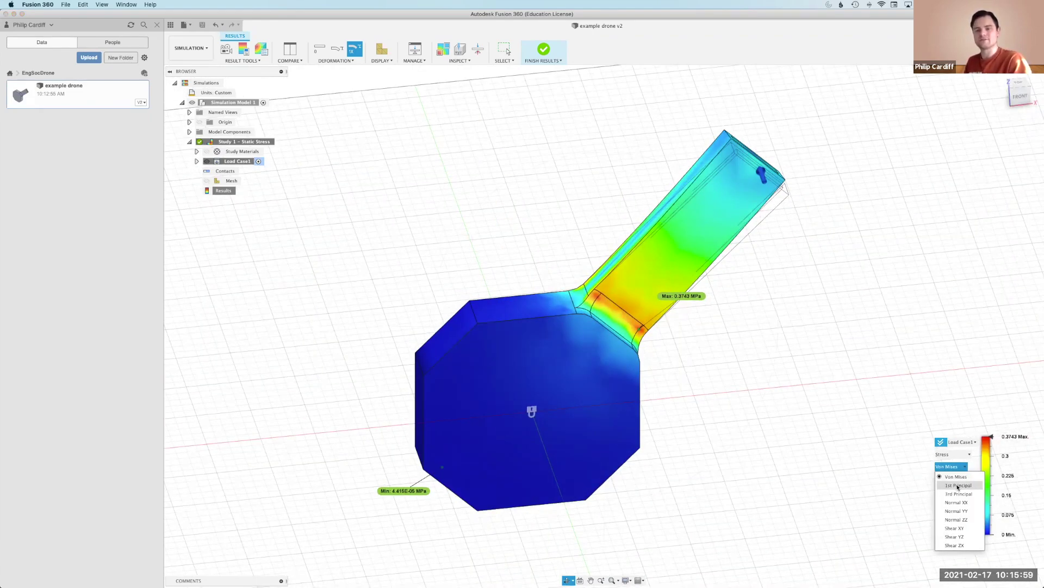
left_click(959, 485)
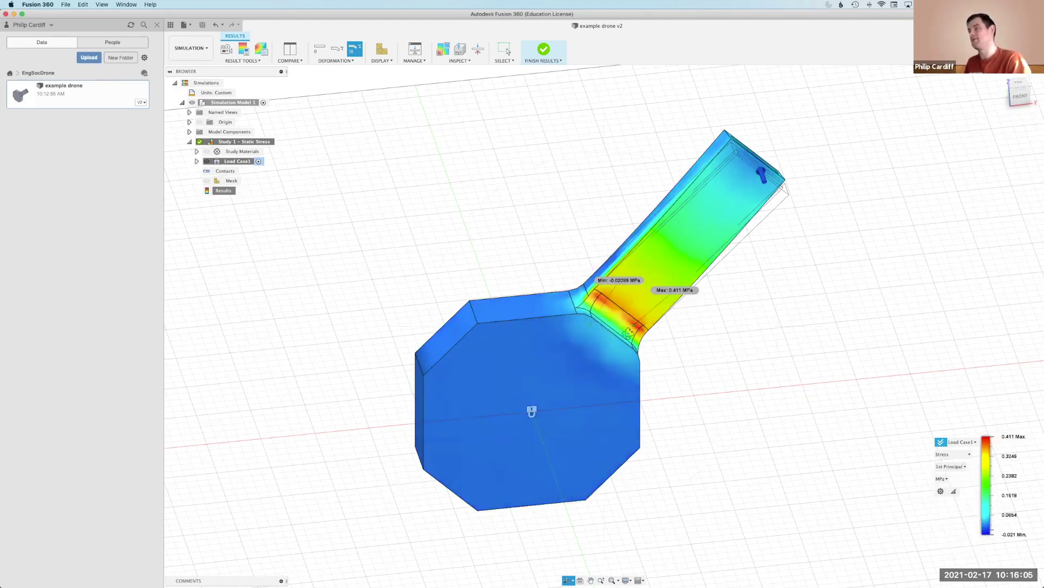
middle_click_drag(632, 387, 691, 305, "shift")
left_click(962, 466)
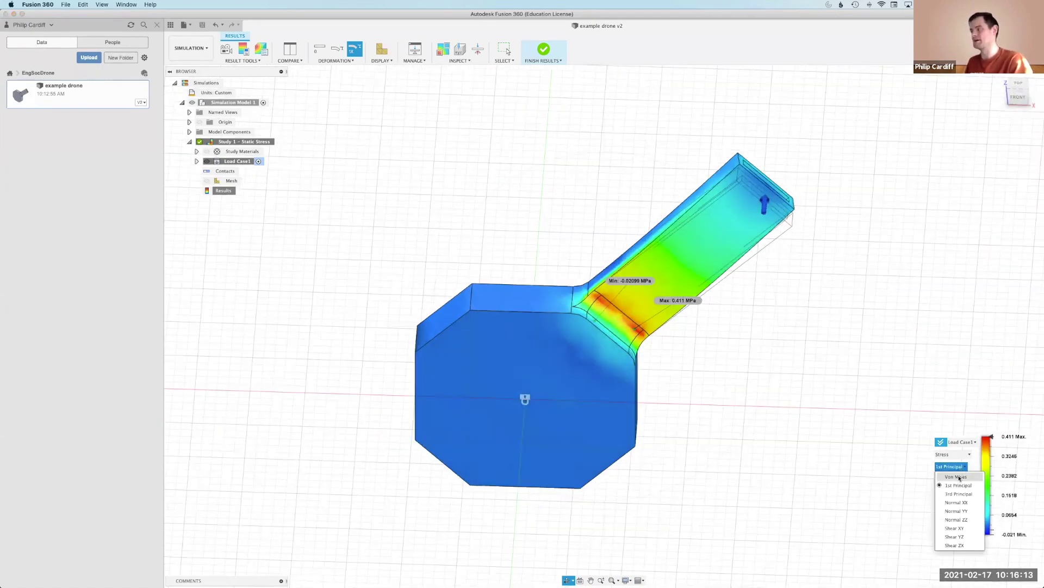
left_click(958, 511)
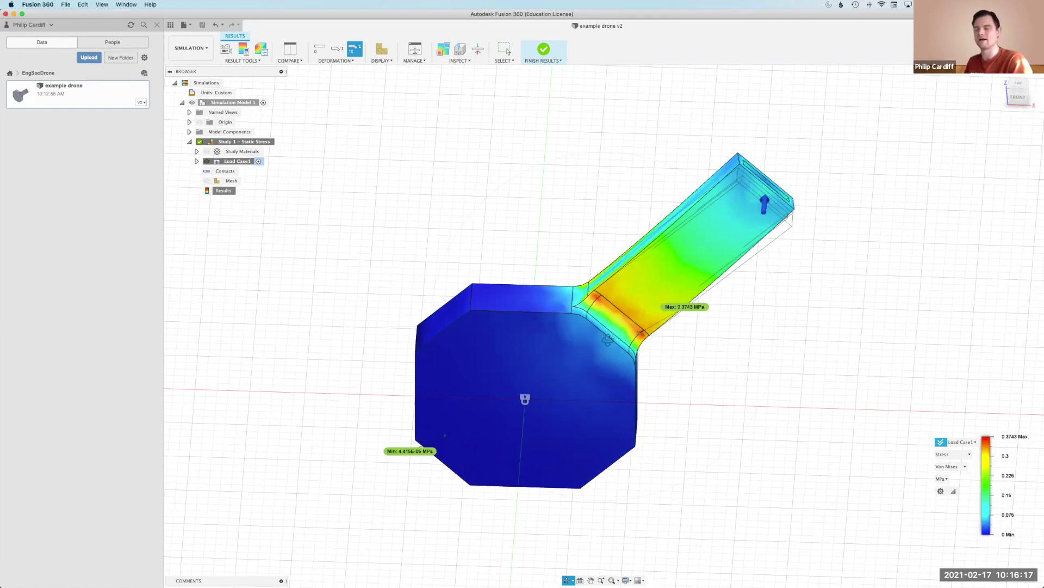
middle_click_drag(580, 356, 581, 356, "shift")
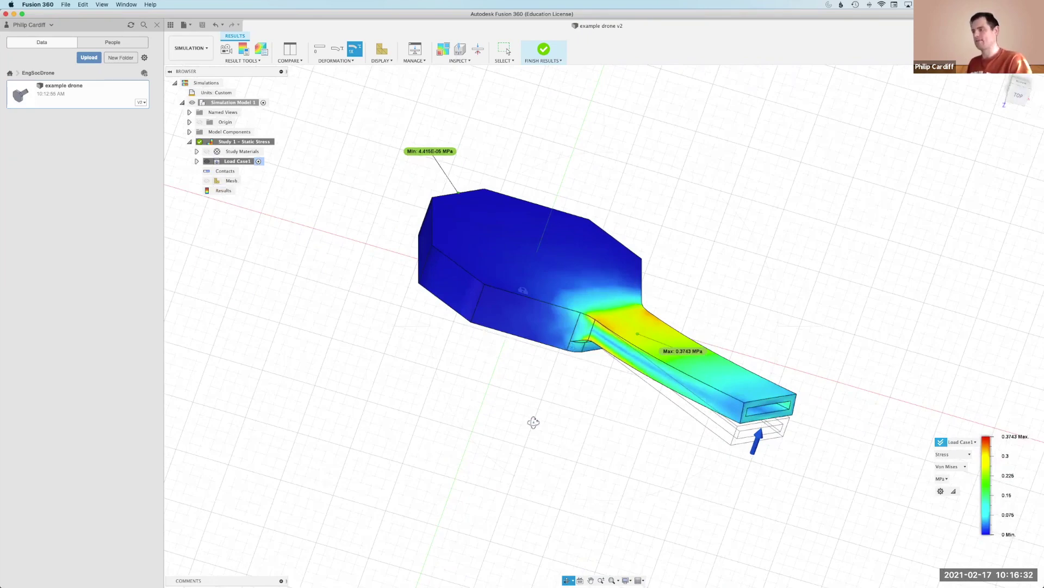
key("Escape")
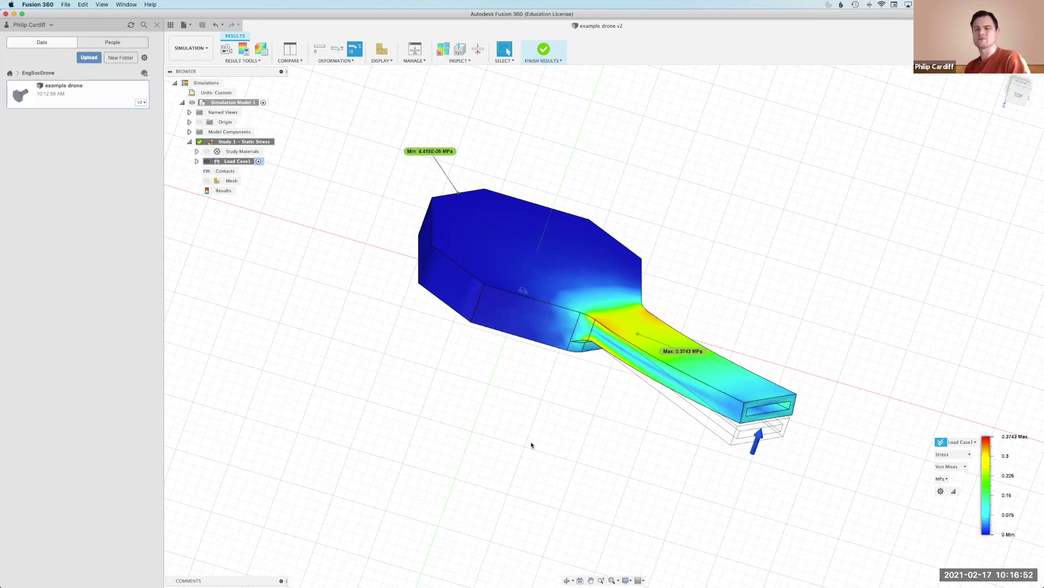
Overlay the 1545-node, 809-element mesh on the Von Mises stress plot
left_click(207, 181)
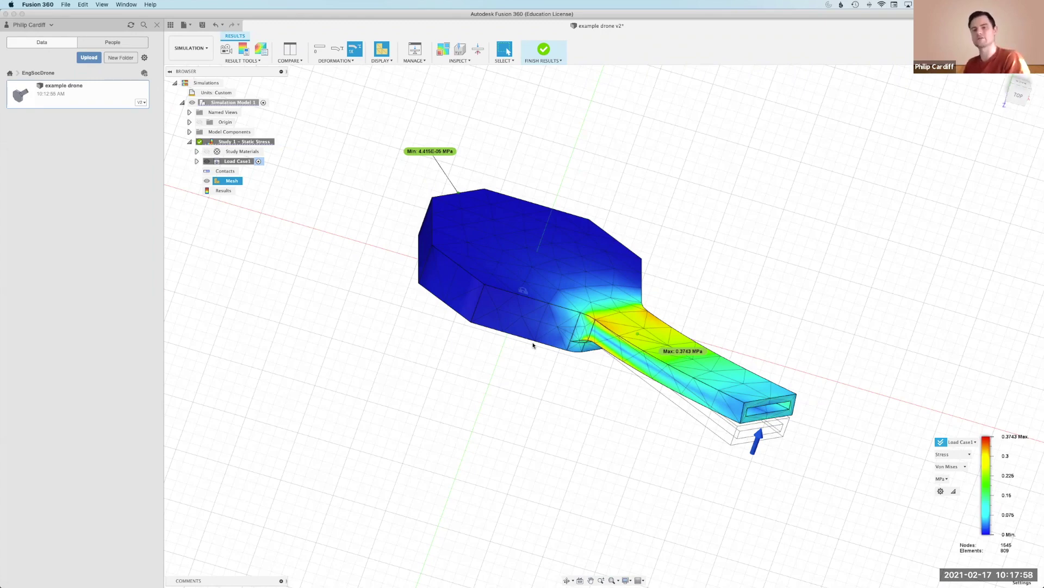
mouse_move(226, 184)
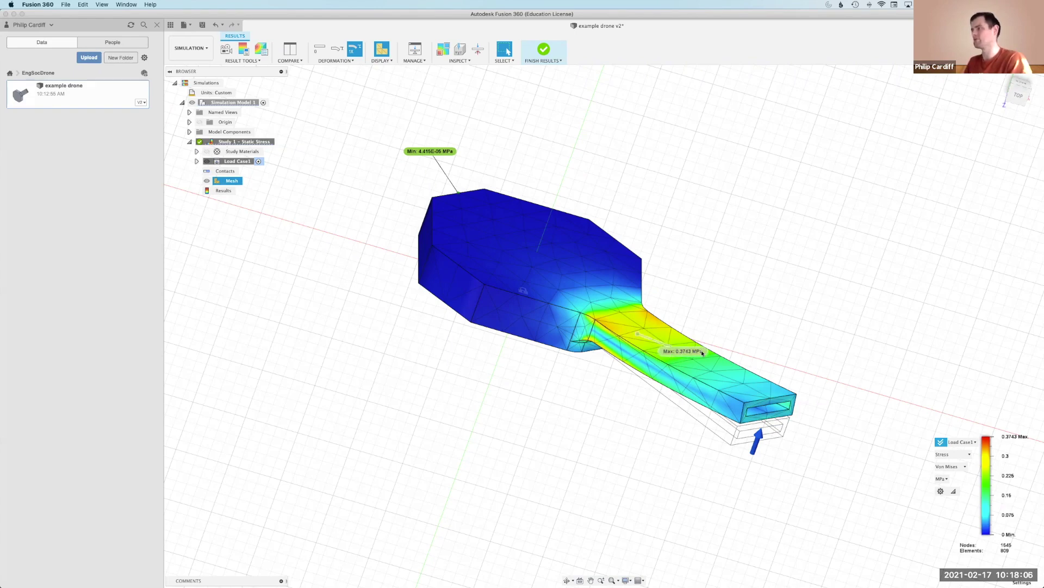
right_click(233, 183)
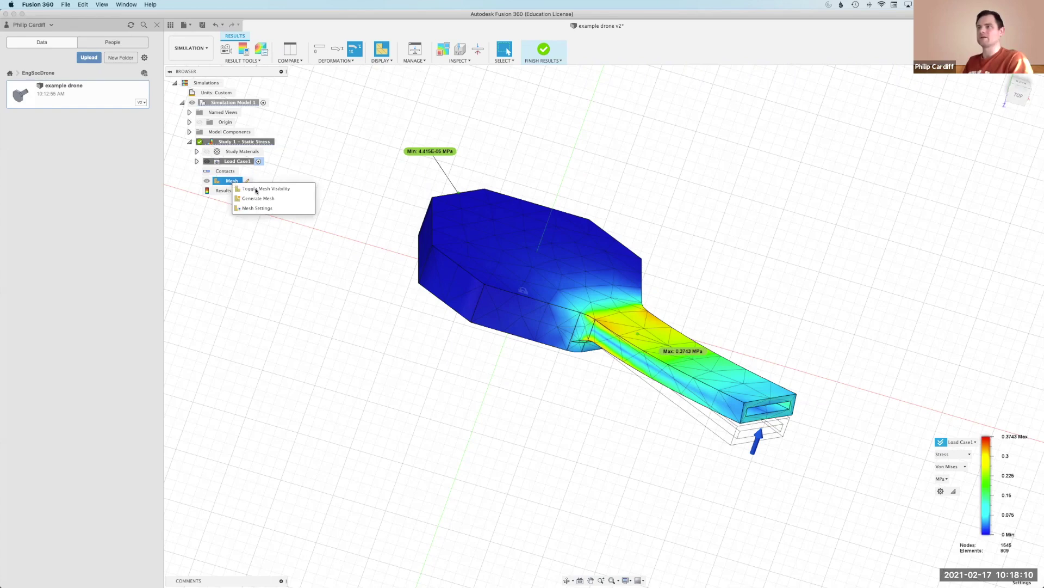
Set the mesh to a 20 mm absolute average element size
left_click(252, 209)
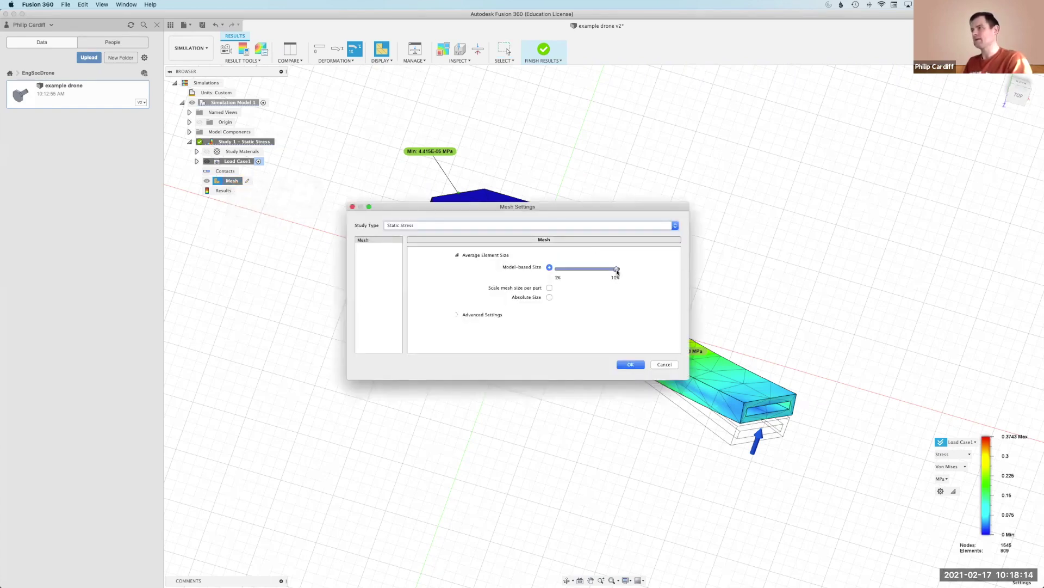
mouse_move(617, 271)
left_mouse_down()
mouse_move(562, 273)
mouse_move(618, 270)
left_mouse_up()
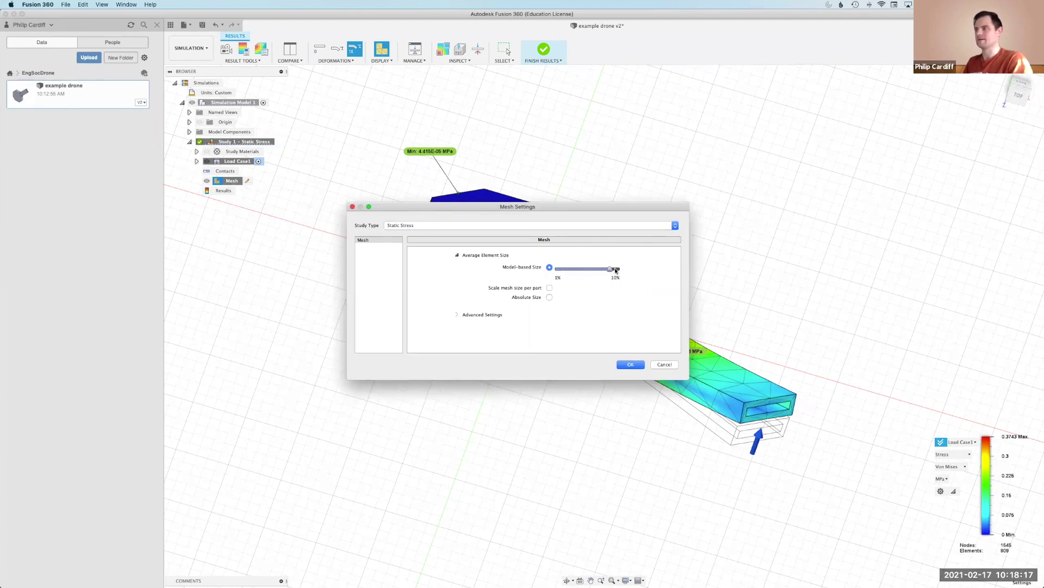
left_click(550, 298)
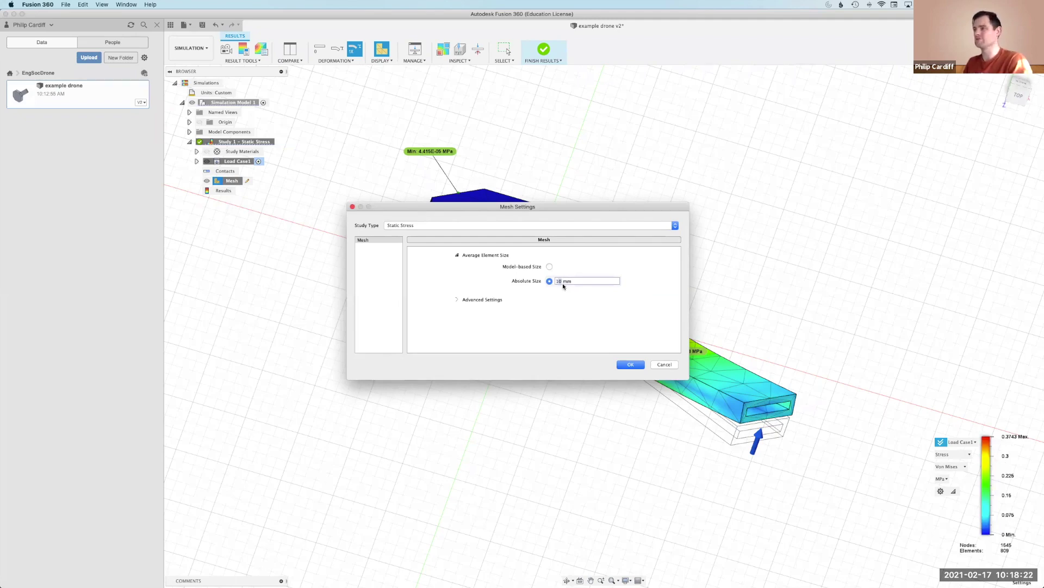
type("20")
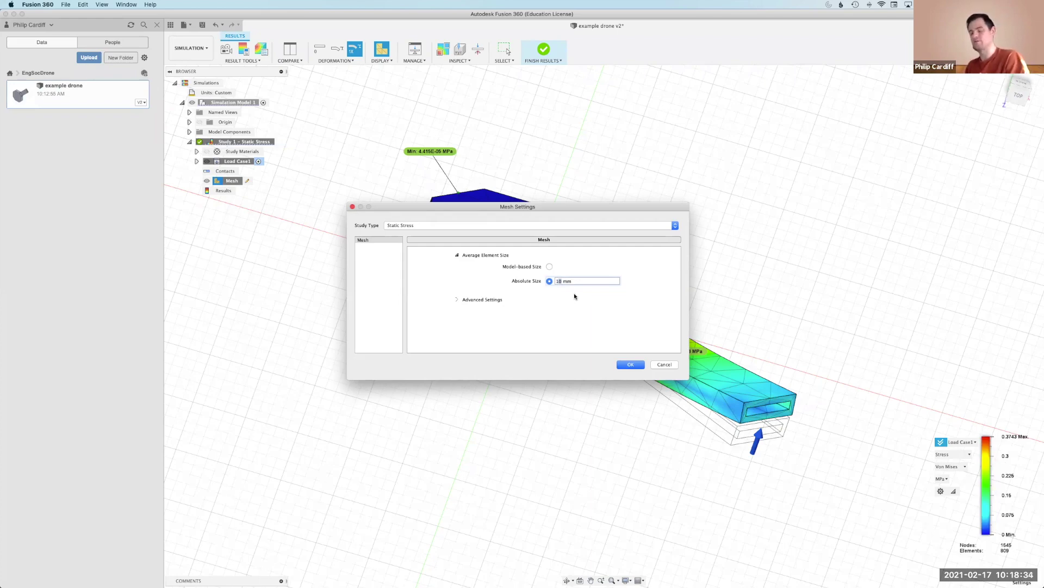
key("Return")
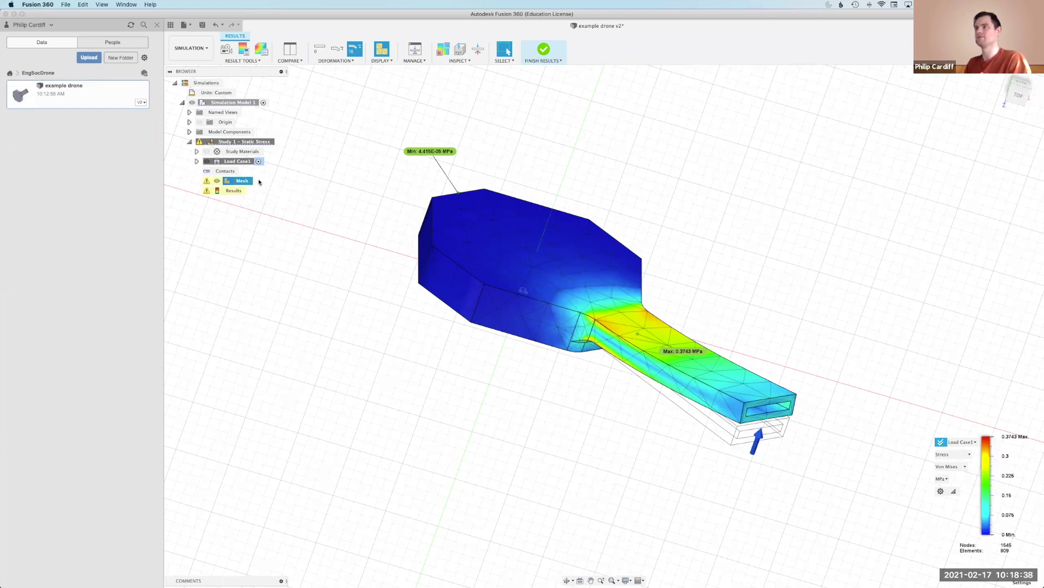
left_click(239, 183)
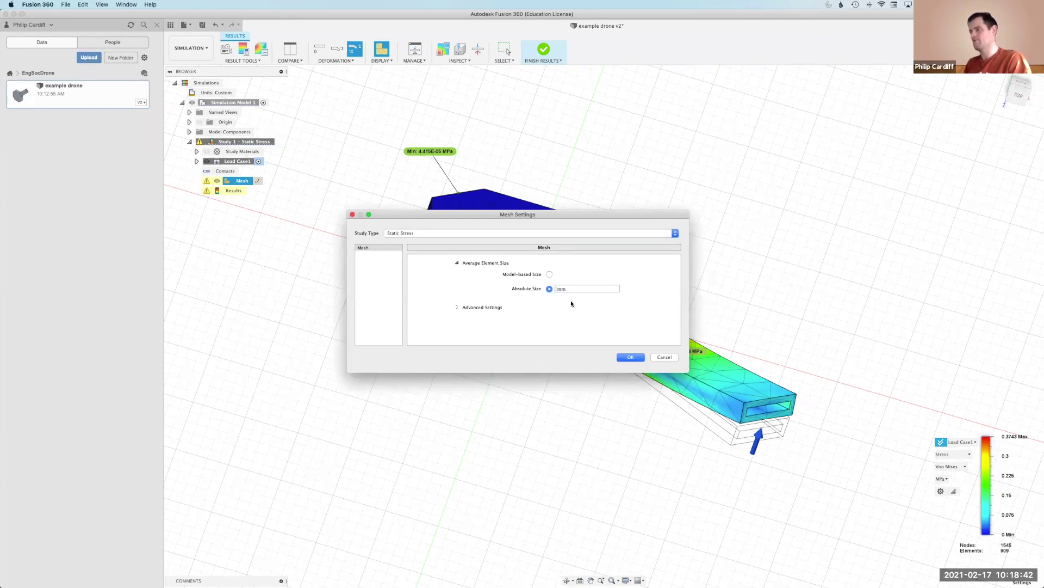
left_click(631, 358)
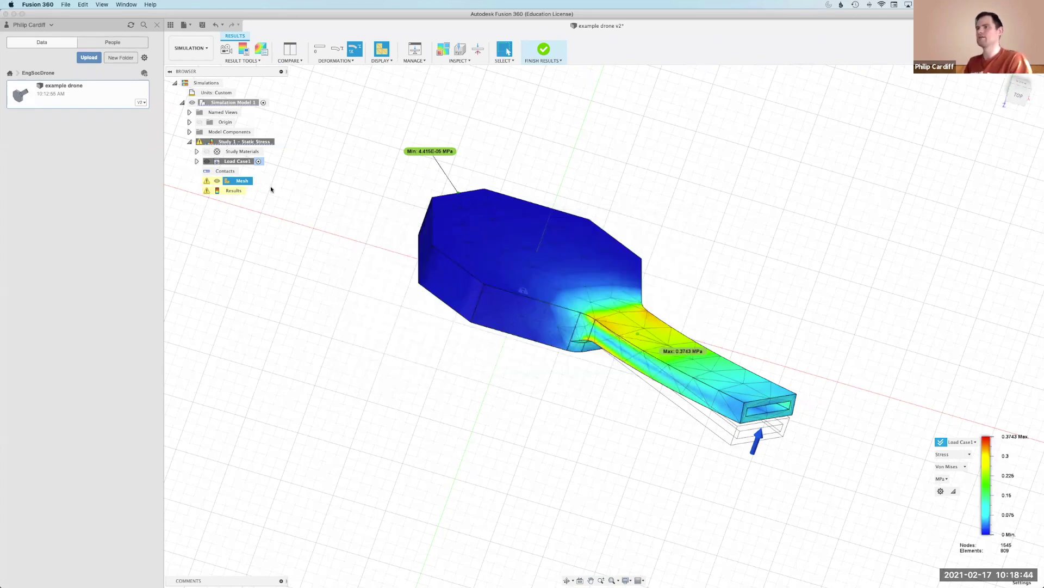
Regenerate the mesh at the new, finer 20 mm element size
right_click(243, 184)
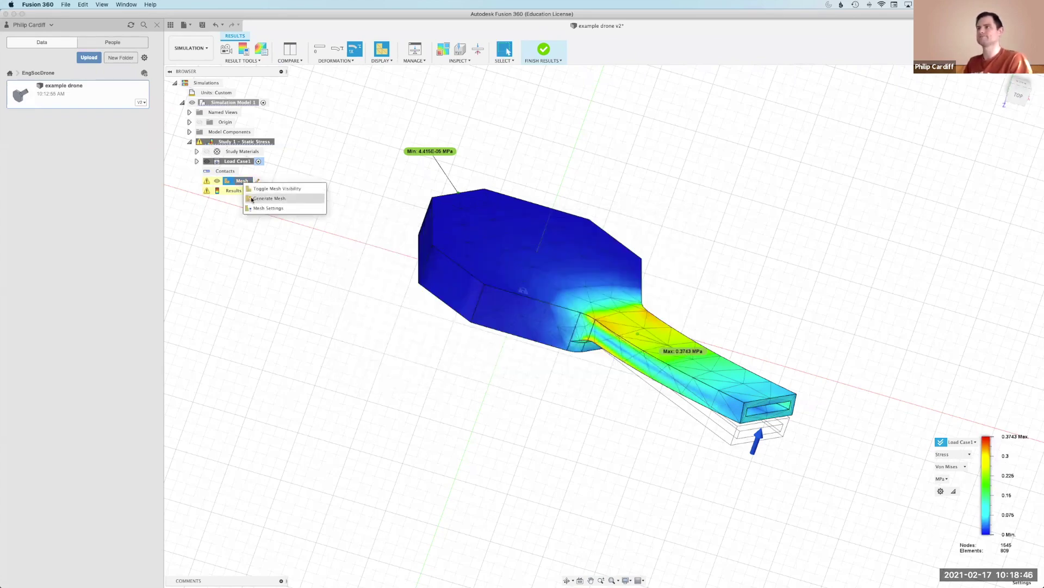
left_click(252, 198)
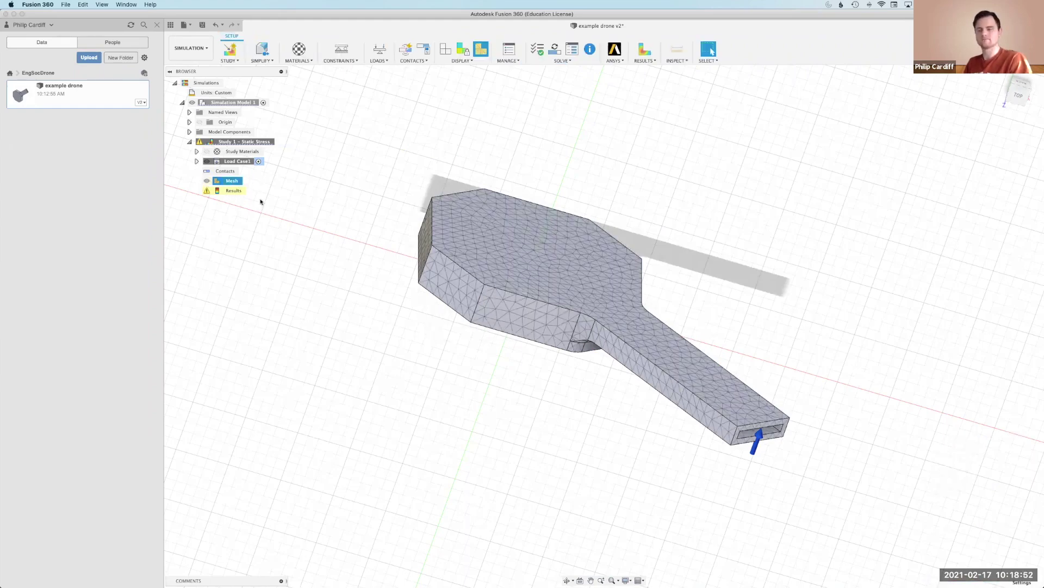
right_click(233, 191)
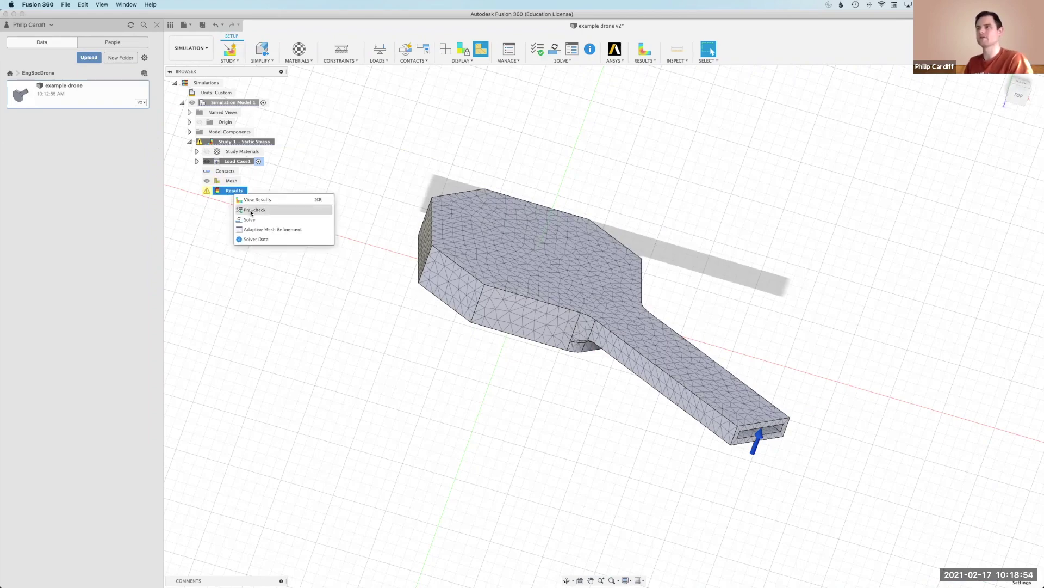
Pre-check Study 1 and re-solve it on the cloud with the finer mesh
left_click(255, 209)
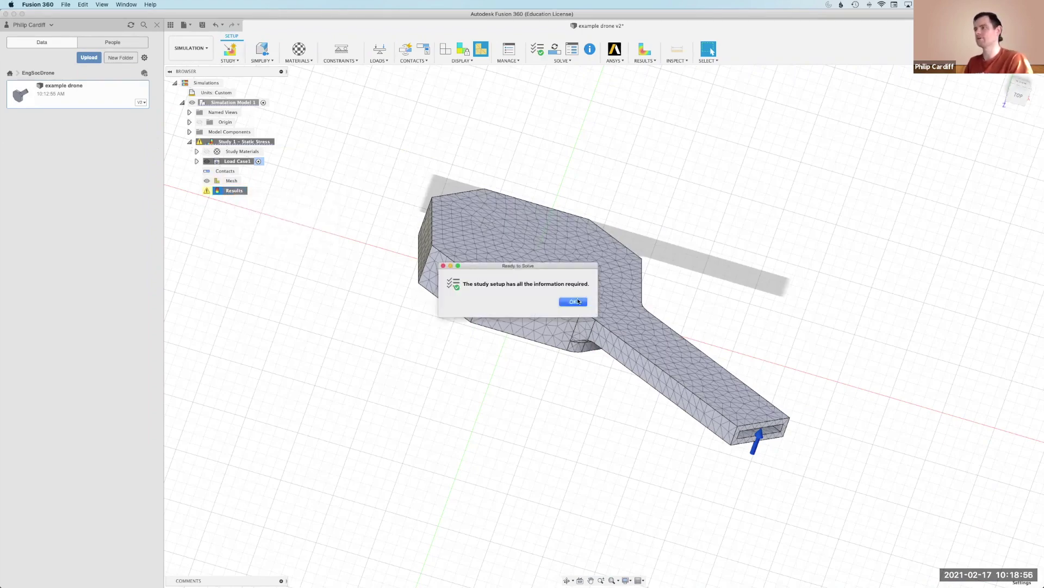
left_click(577, 301)
right_click(239, 192)
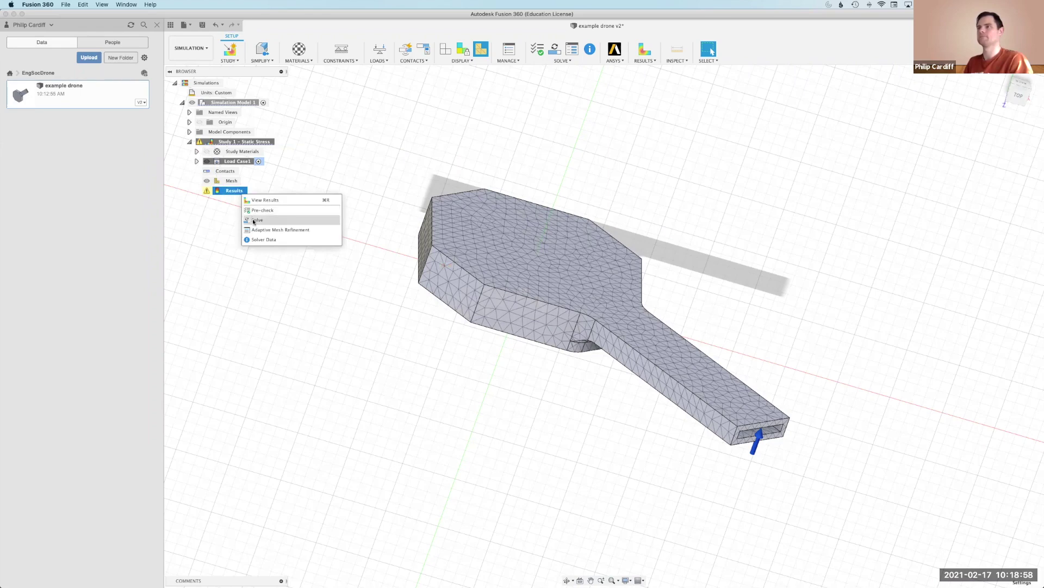
left_click(255, 220)
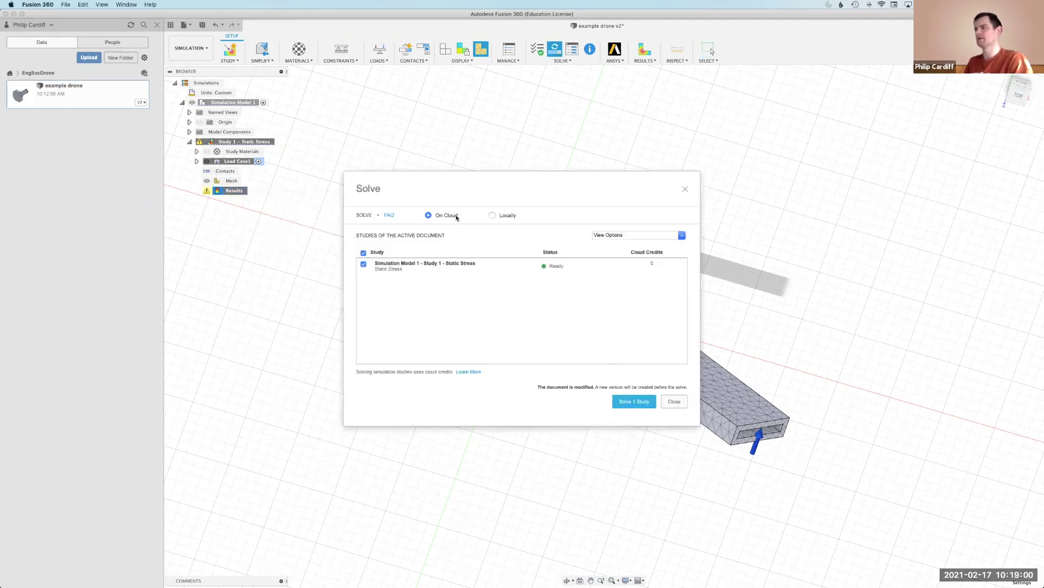
left_click(635, 401)
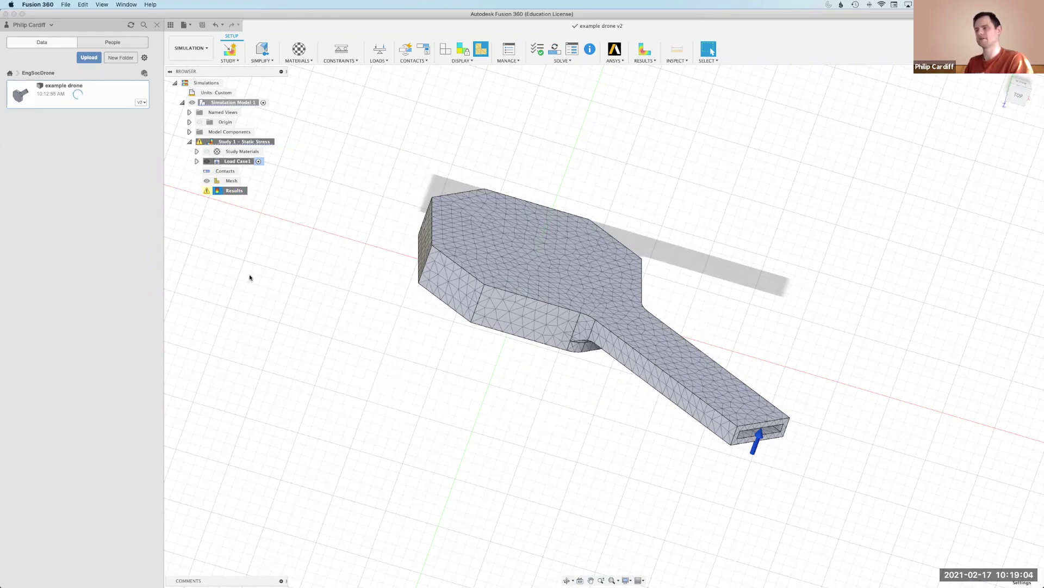
left_click(668, 392)
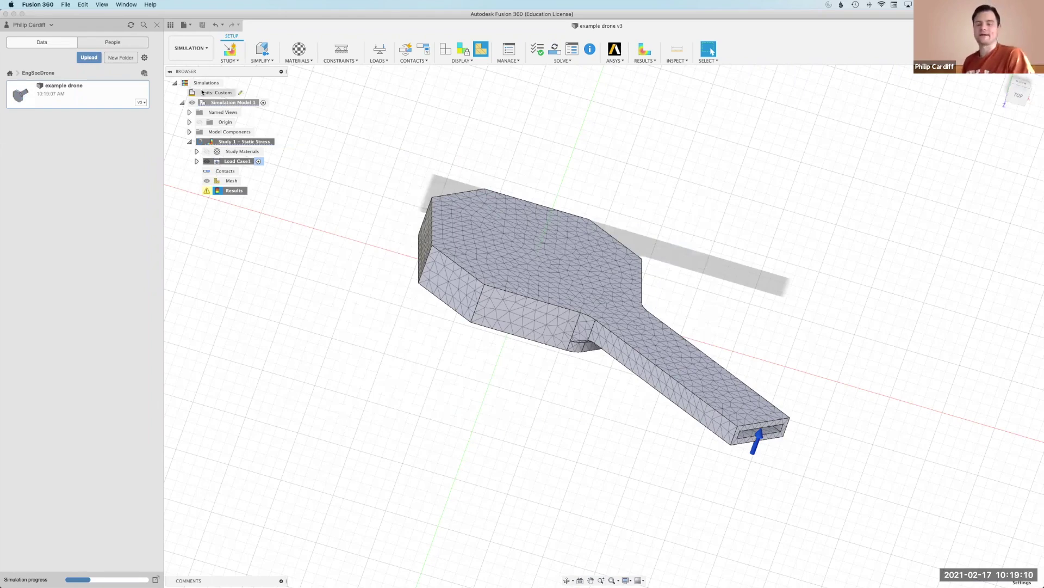
left_click(198, 103)
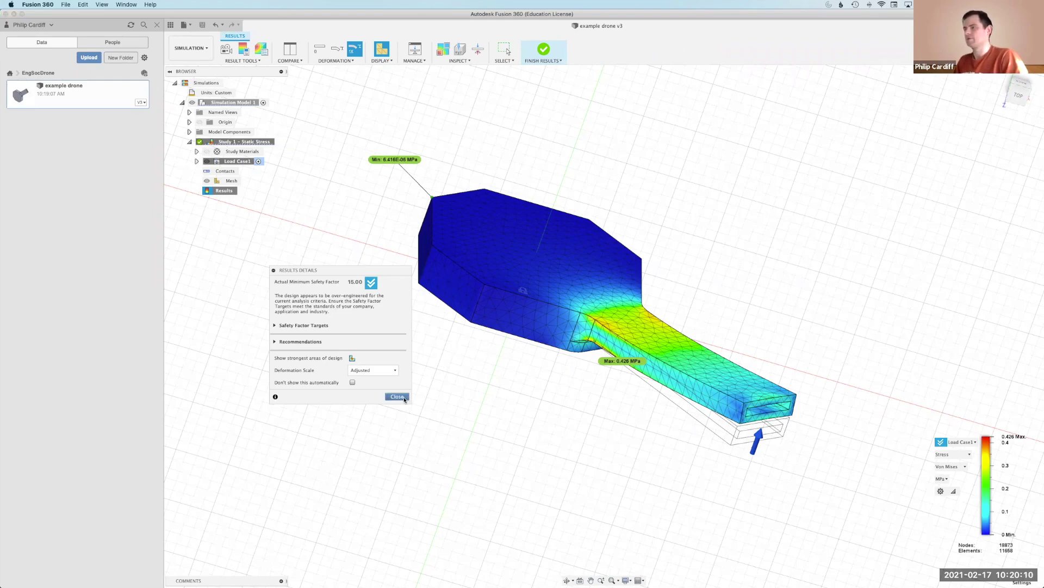
Close the Results Details summary to view Von Mises stress peaking at 0.426 MPa
left_click(398, 396)
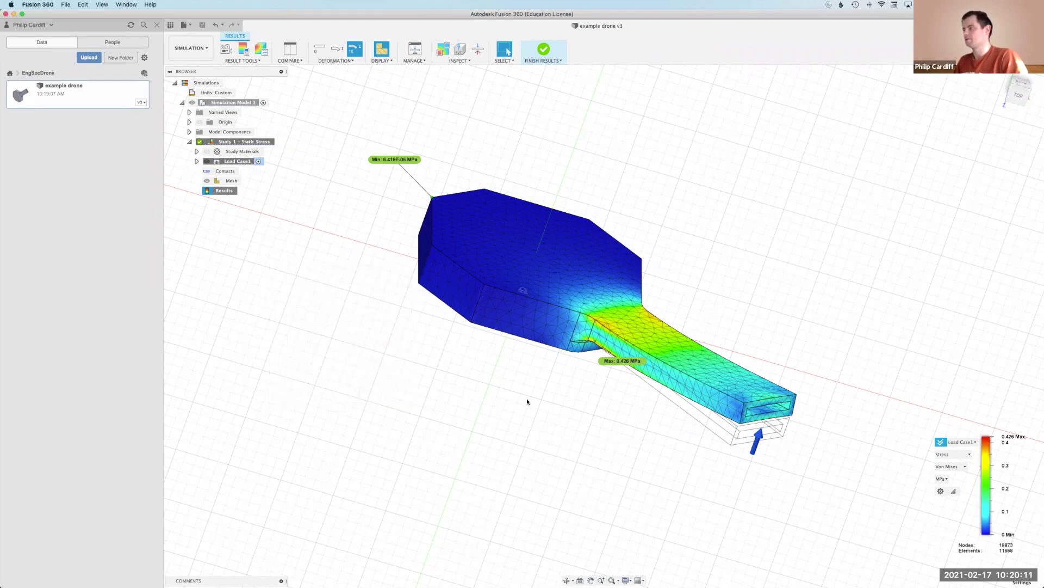
Create a Structural Buckling study and confirm aluminum as its material
right_click(200, 85)
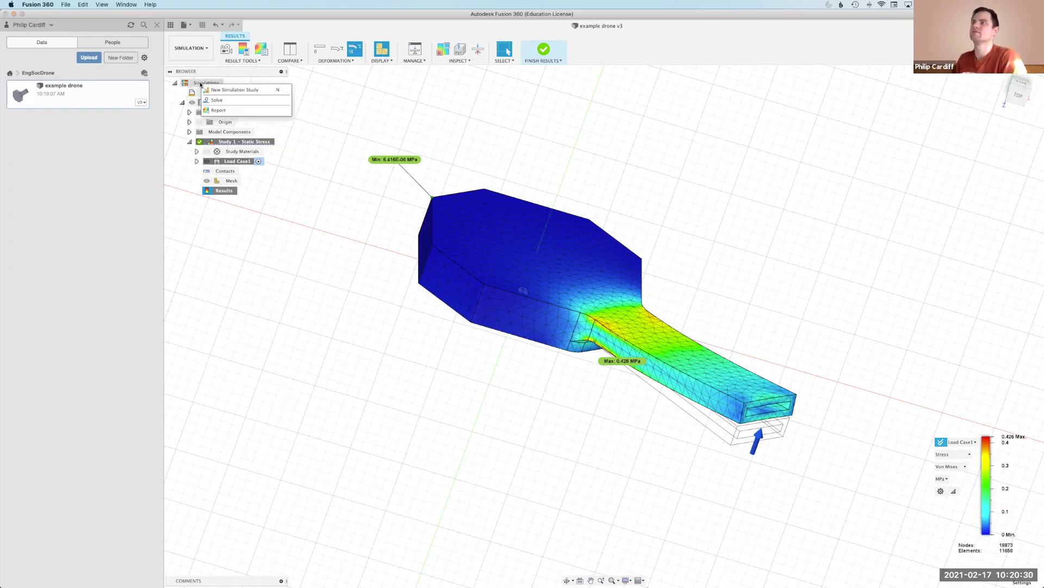
left_click(231, 91)
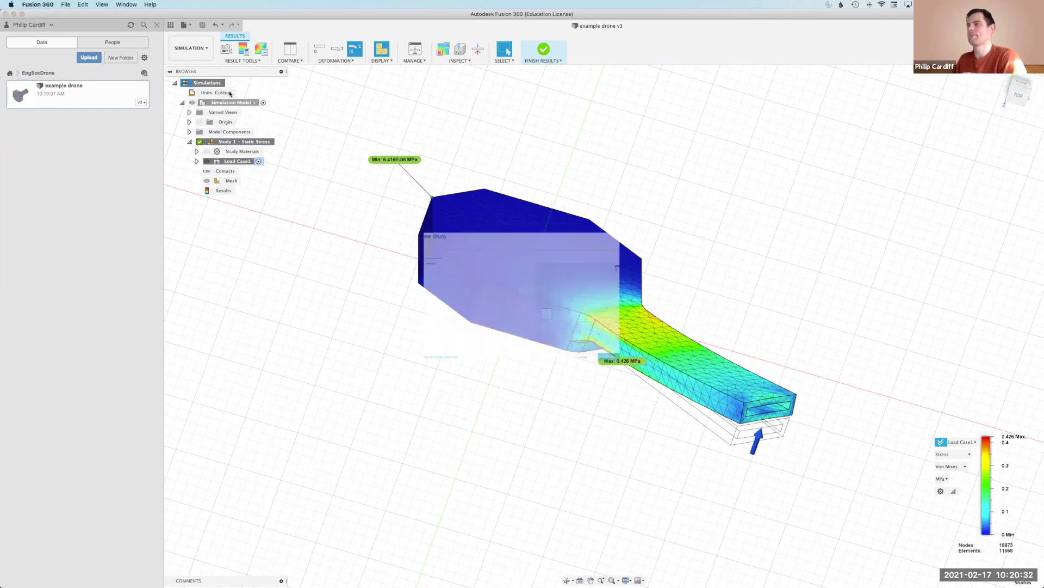
left_click(414, 301)
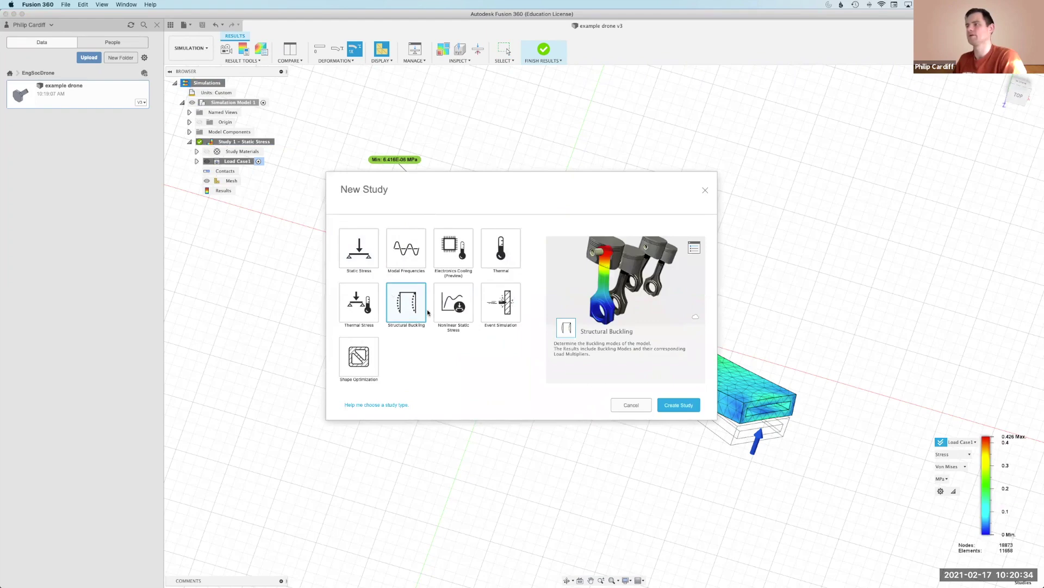
left_click(687, 404)
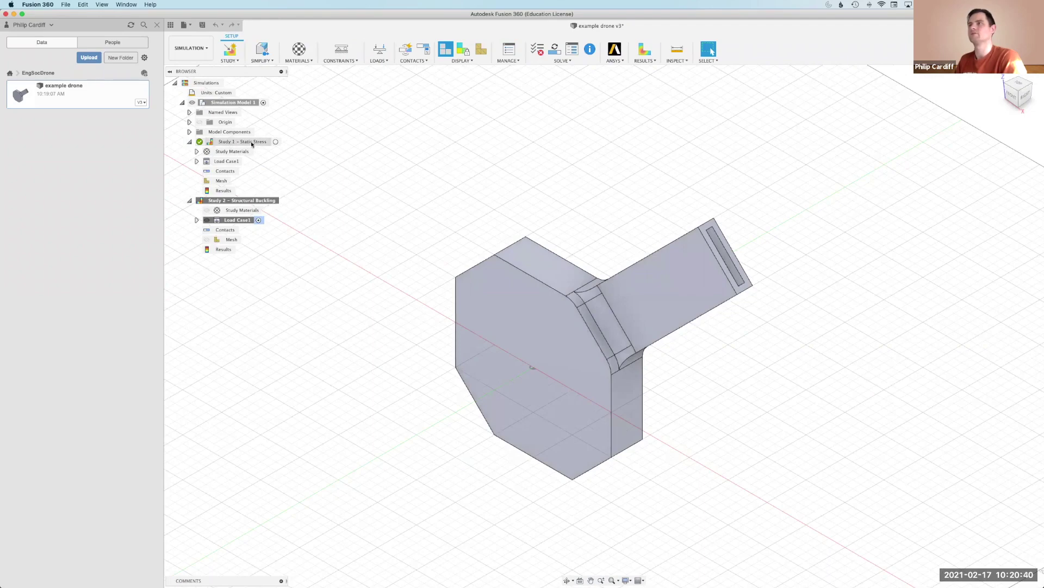
left_click(190, 142)
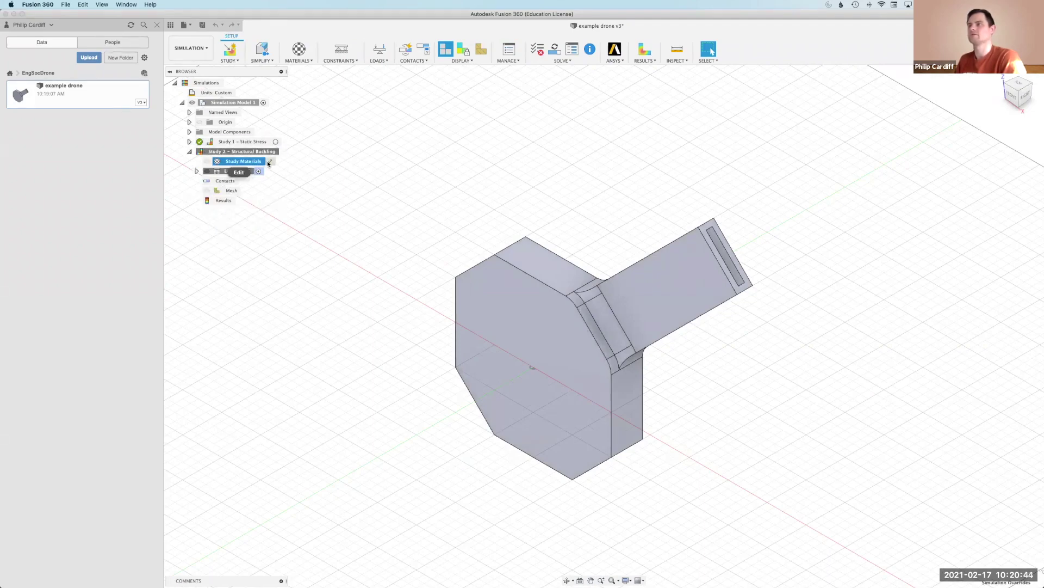
double_click(239, 162)
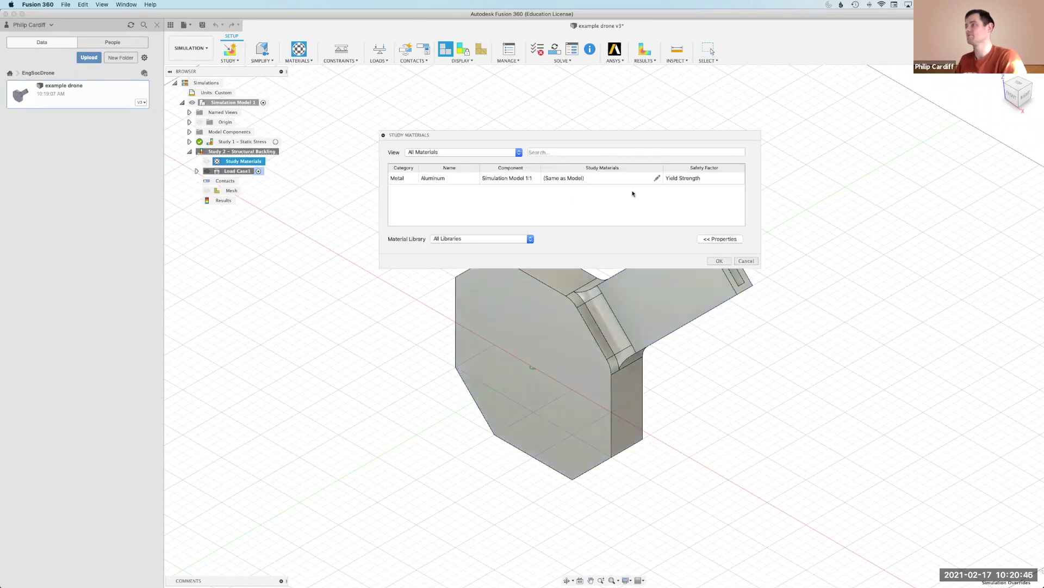
left_click(719, 261)
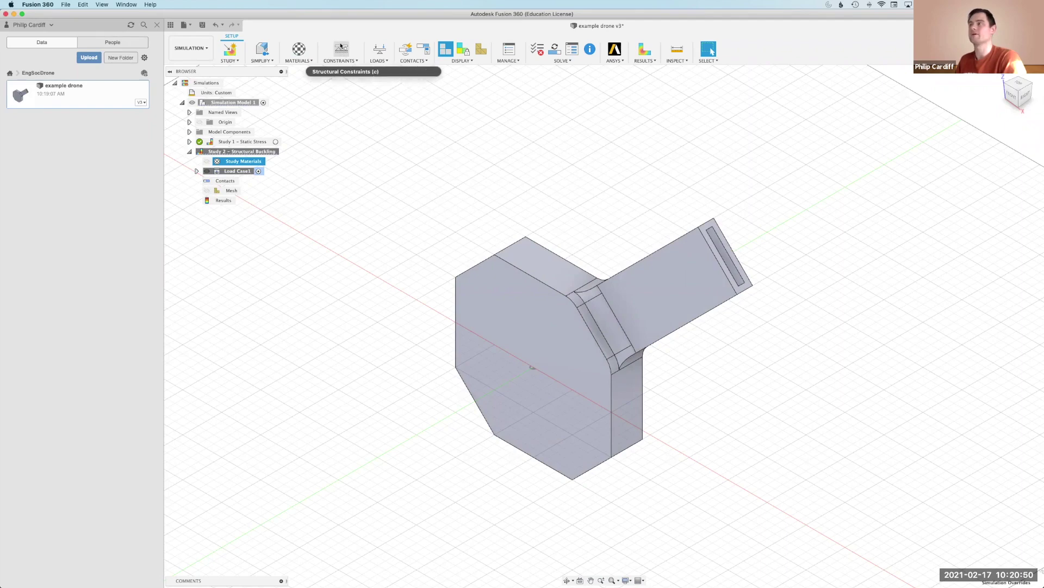
Fix the model's front face with a Fixed constraint
left_click(340, 47)
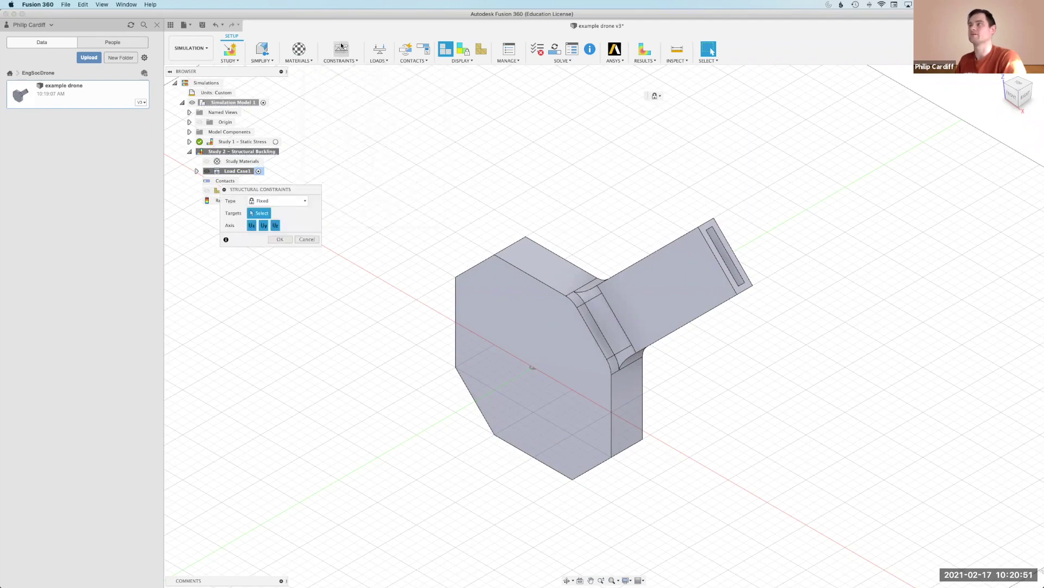
left_click(569, 361)
left_click(280, 240)
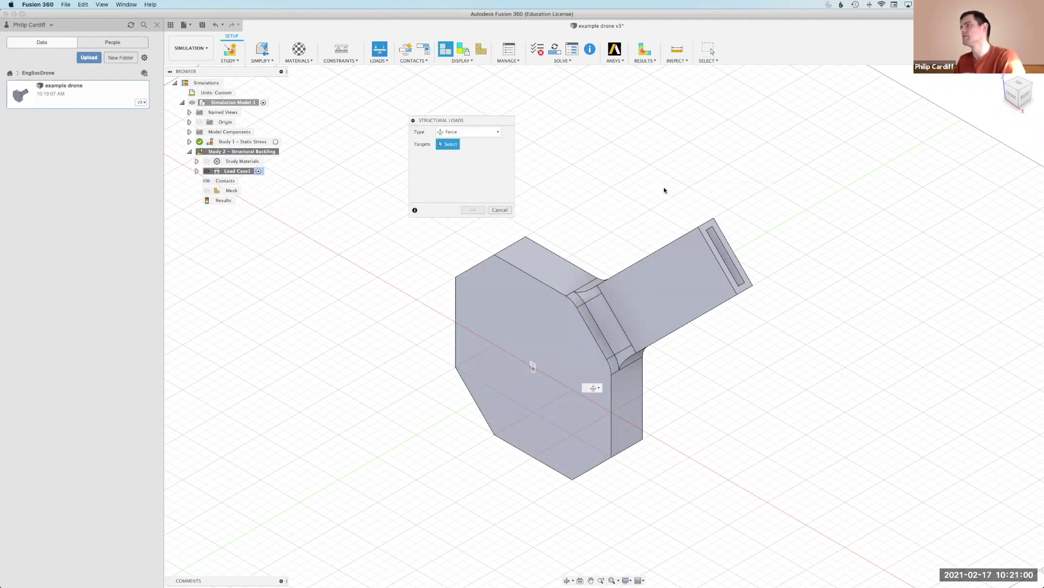
Apply a 2 N Fy force to the slot face at the arm's end
left_click(706, 228)
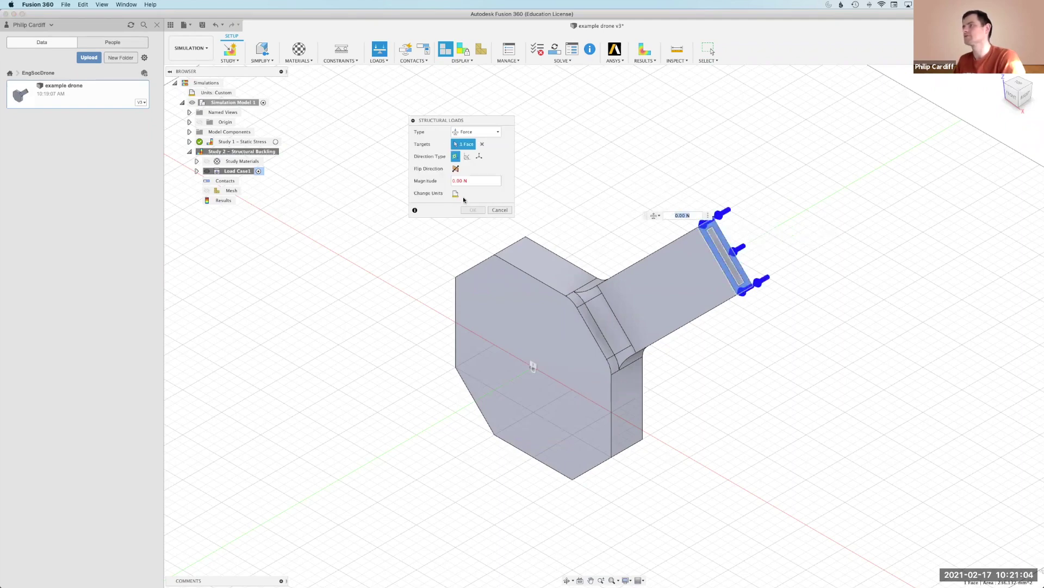
left_click(479, 168)
double_click(455, 193)
type("2.00 N")
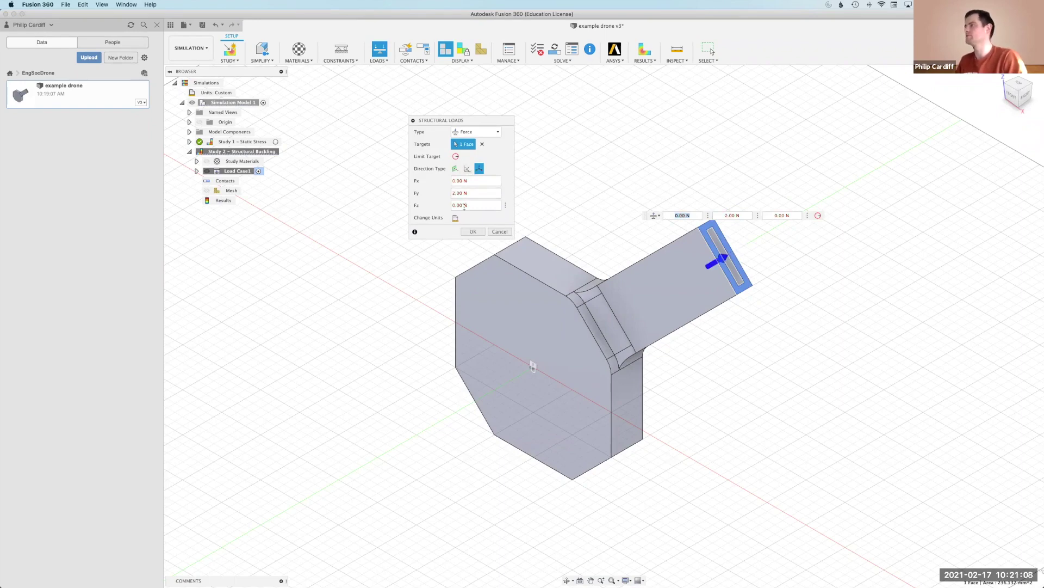
left_click(473, 232)
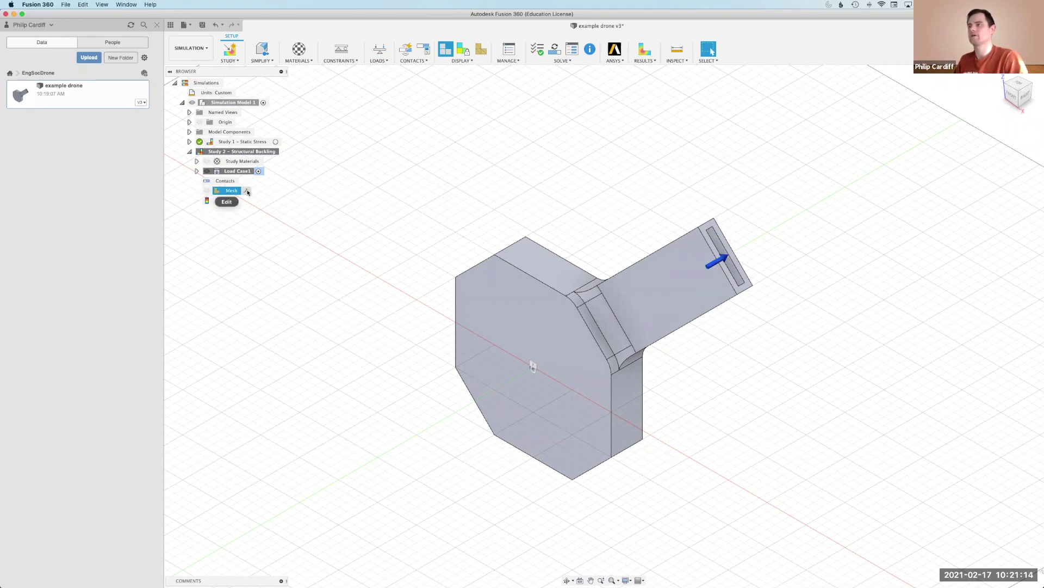
Mesh the buckling study at a 1 mm absolute element size
left_click(246, 191)
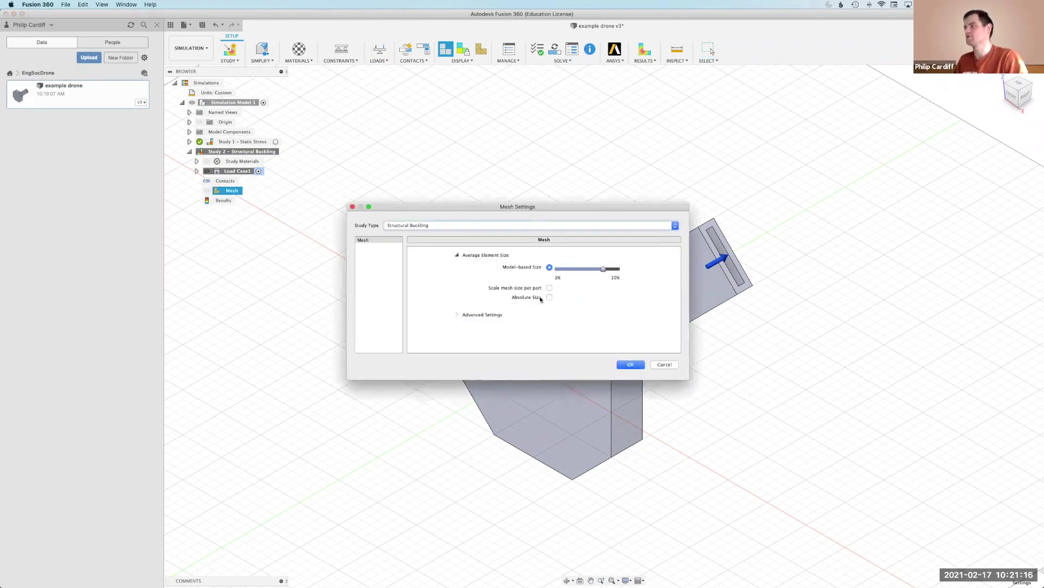
left_click(550, 297)
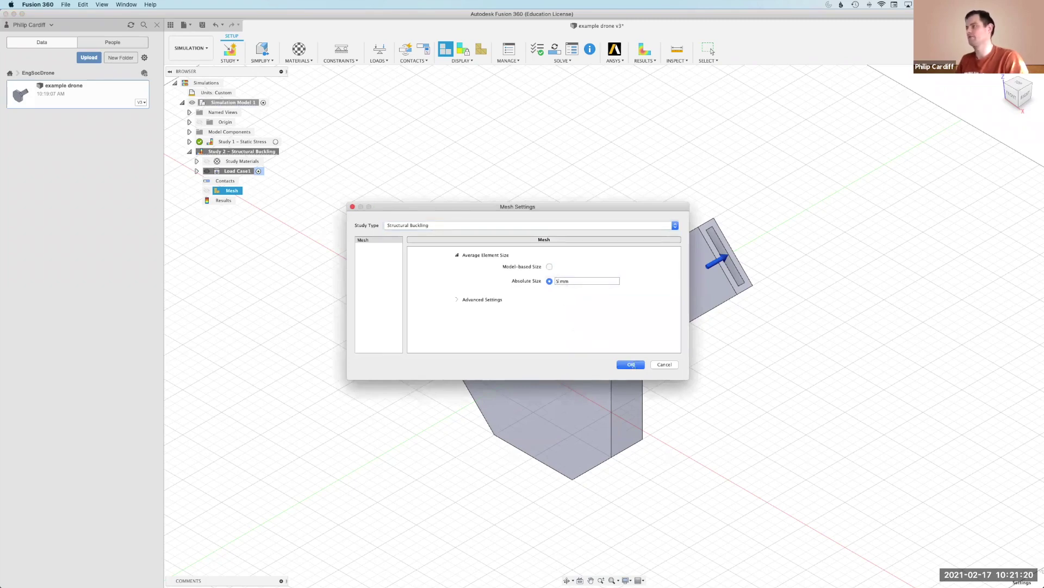
left_click(632, 365)
right_click(229, 191)
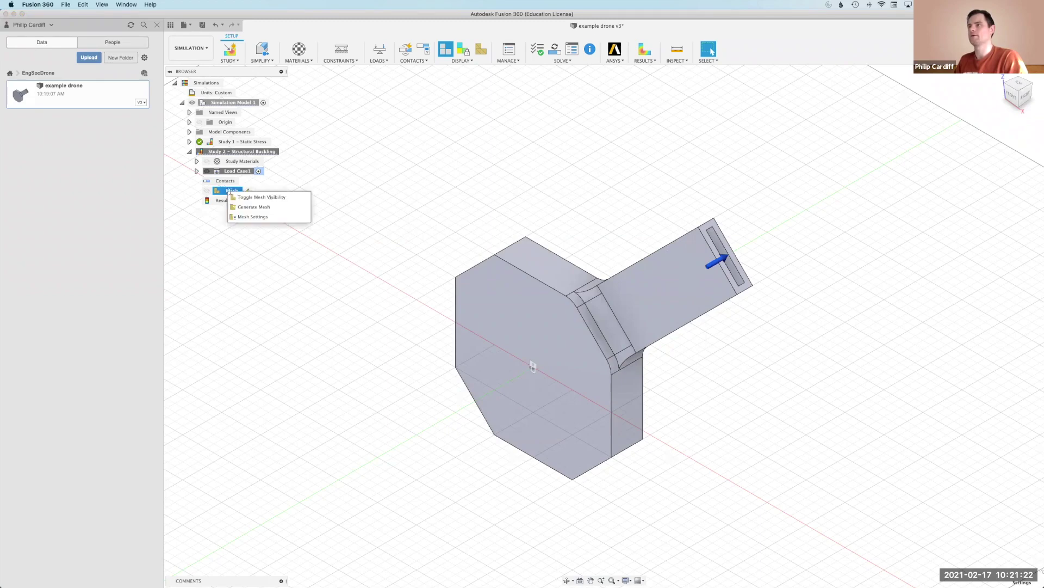
left_click(251, 206)
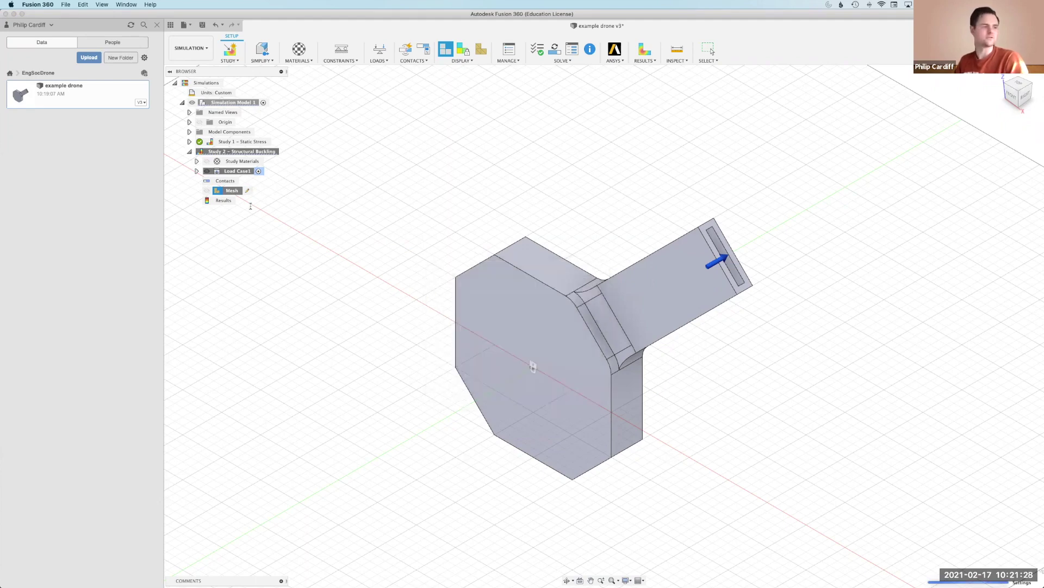
Pre-check the buckling study and launch its solve on the cloud
right_click(224, 200)
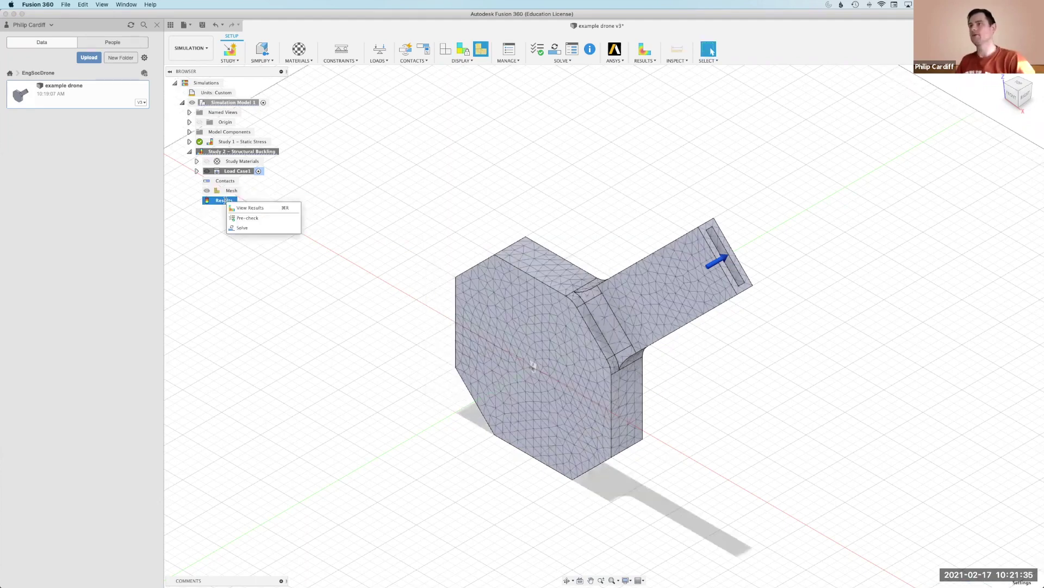
left_click(246, 217)
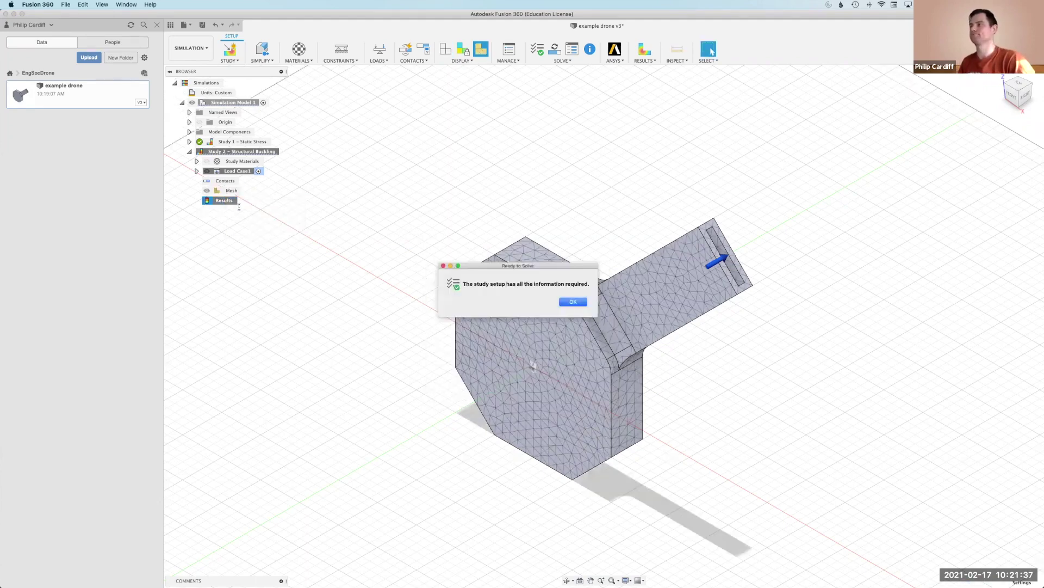
left_click(574, 302)
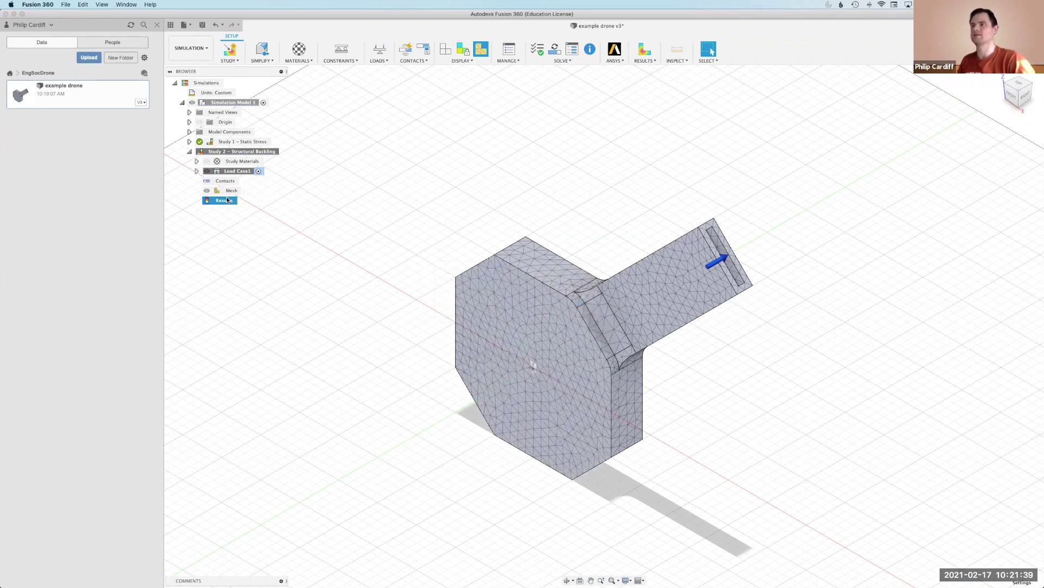
right_click(227, 200)
left_click(246, 232)
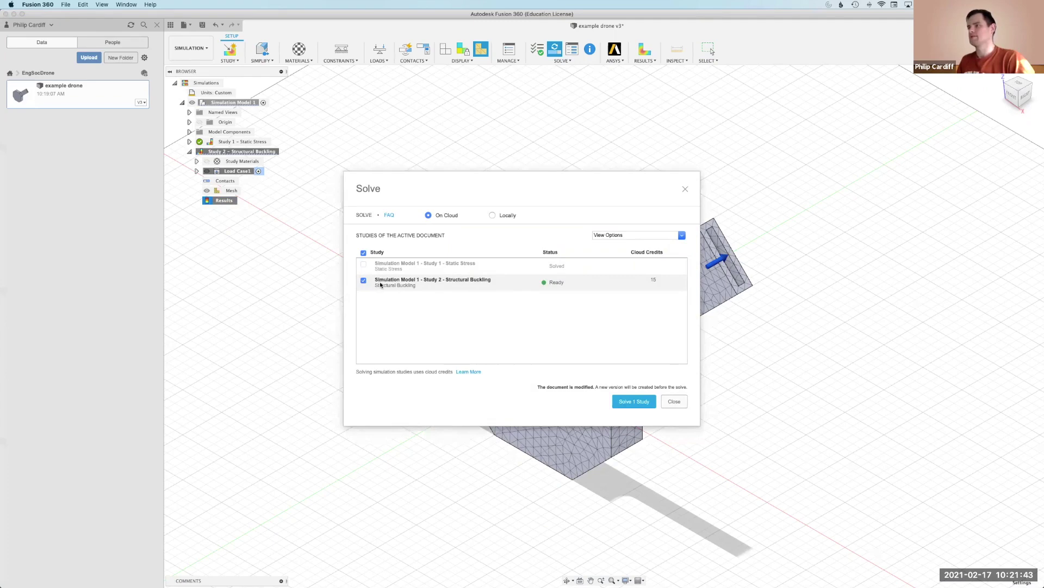
left_click(634, 401)
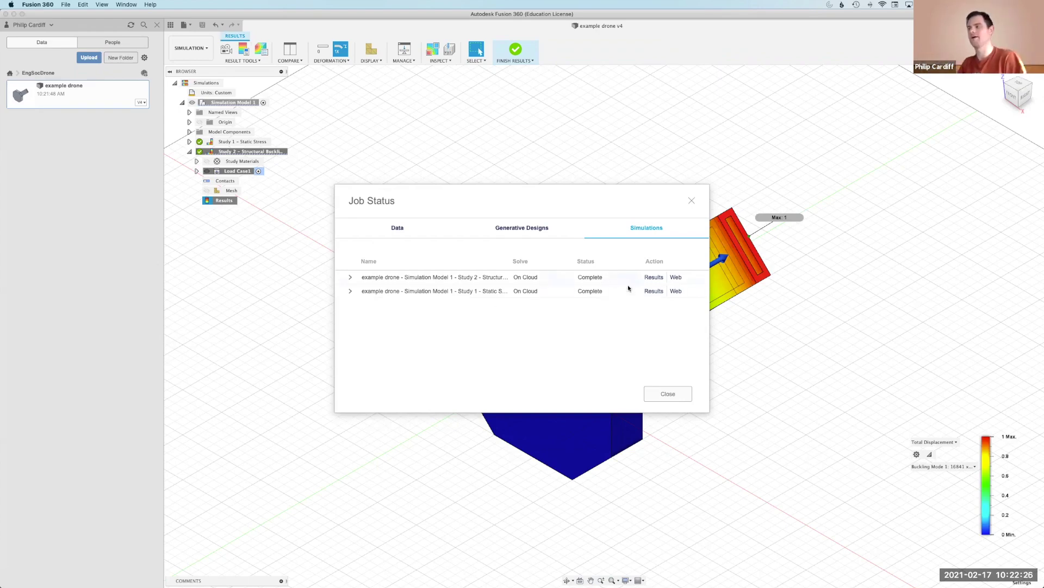
Close Job Status once the buckling study completes, showing Buckling Mode 1 displacement from 0 to 1
left_click(669, 394)
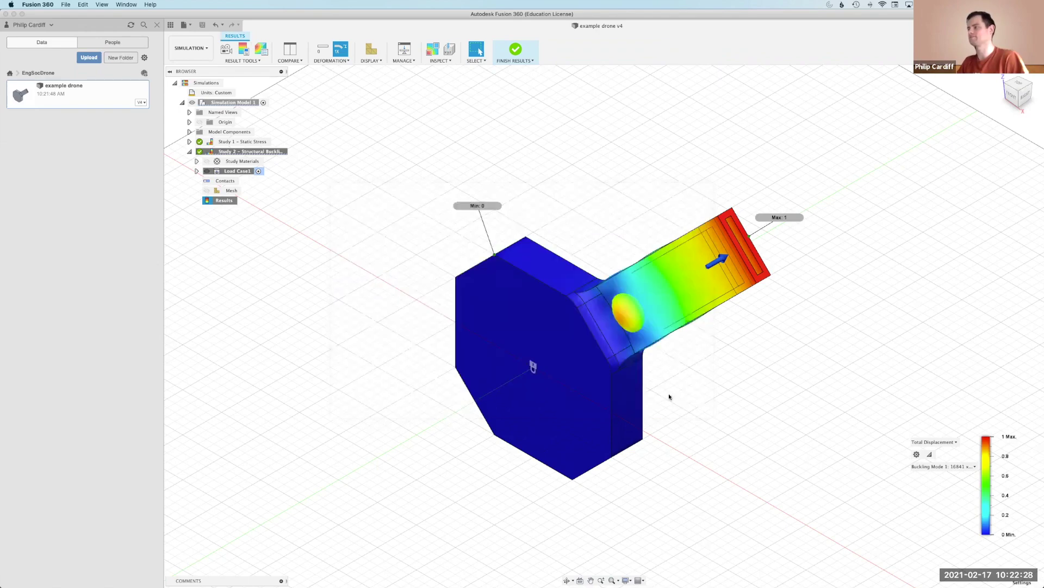
Show Total Displacement in the legend and keep Buckling Mode 1 (16841× load) displayed
left_click(957, 441)
left_click(959, 432)
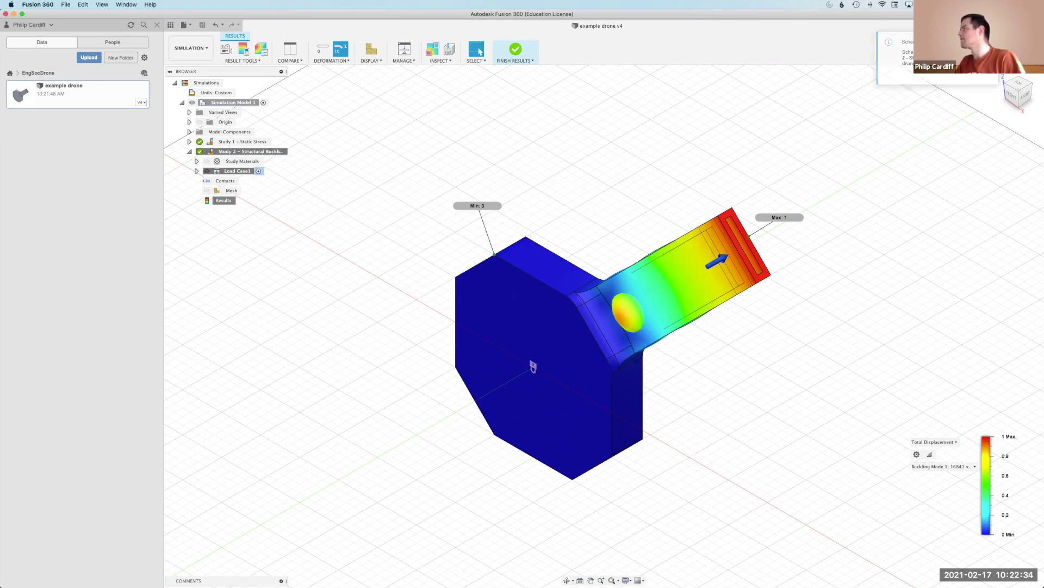
left_click(938, 443)
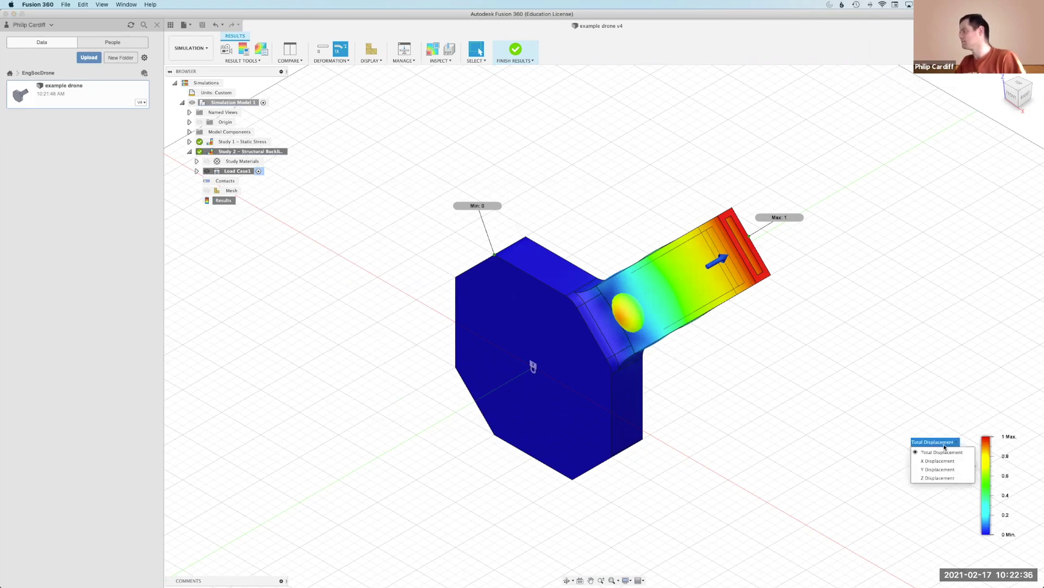
left_click(943, 452)
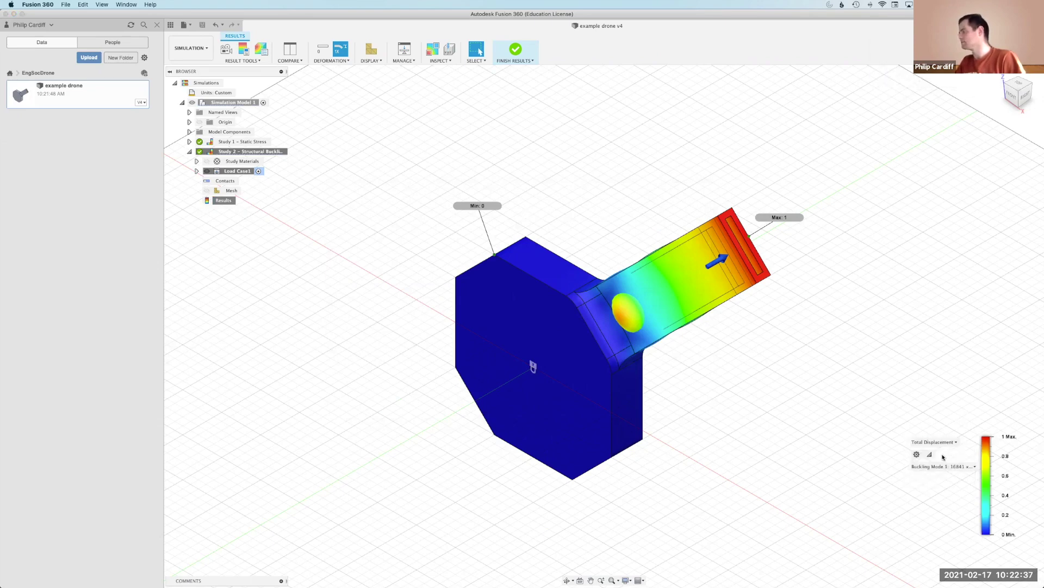
left_click(975, 466)
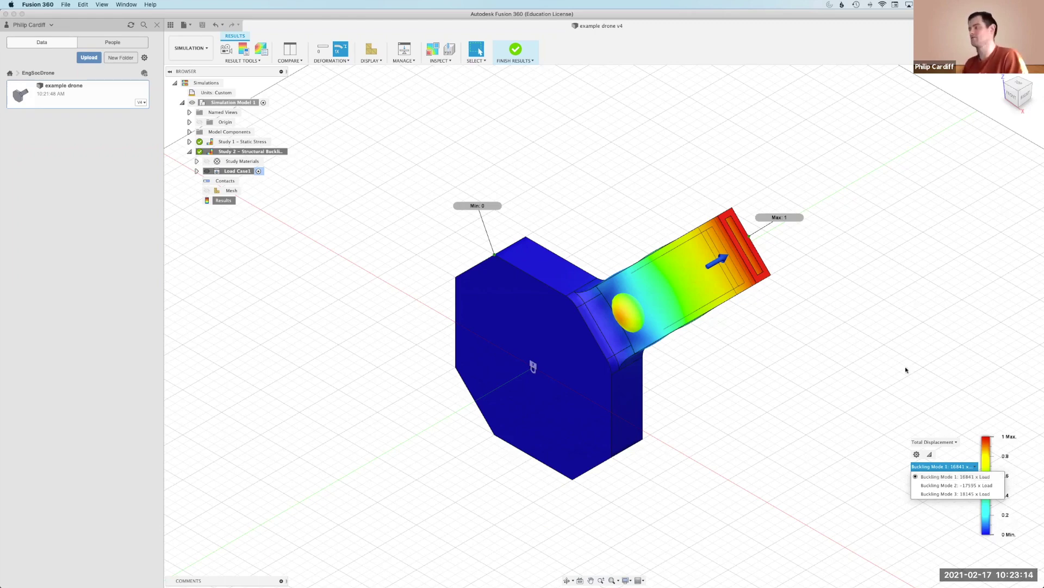
left_click(591, 580)
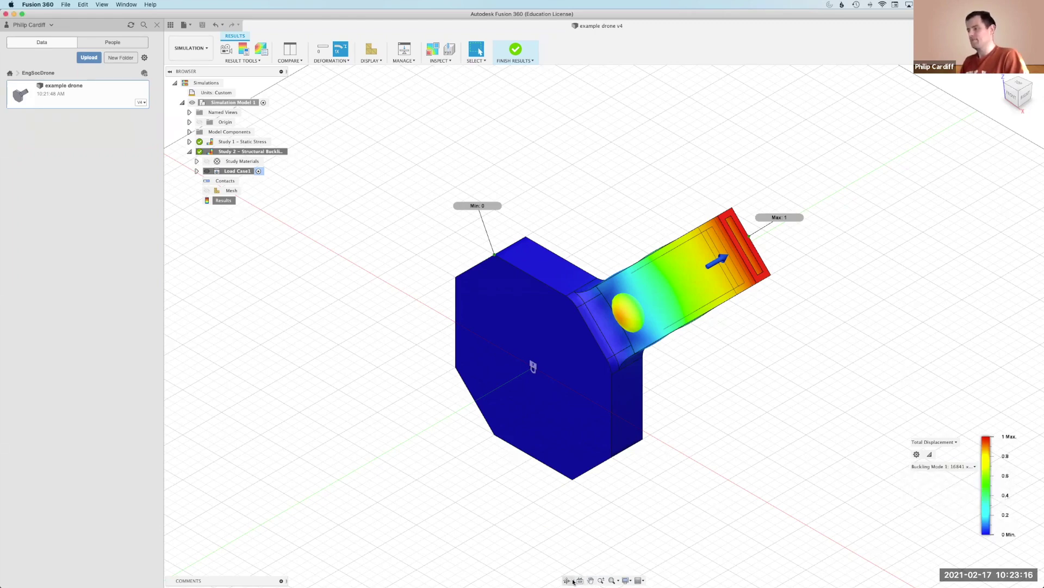
Orbit around the Mode 1 result to a low side view of the deflected free end
left_click(568, 580)
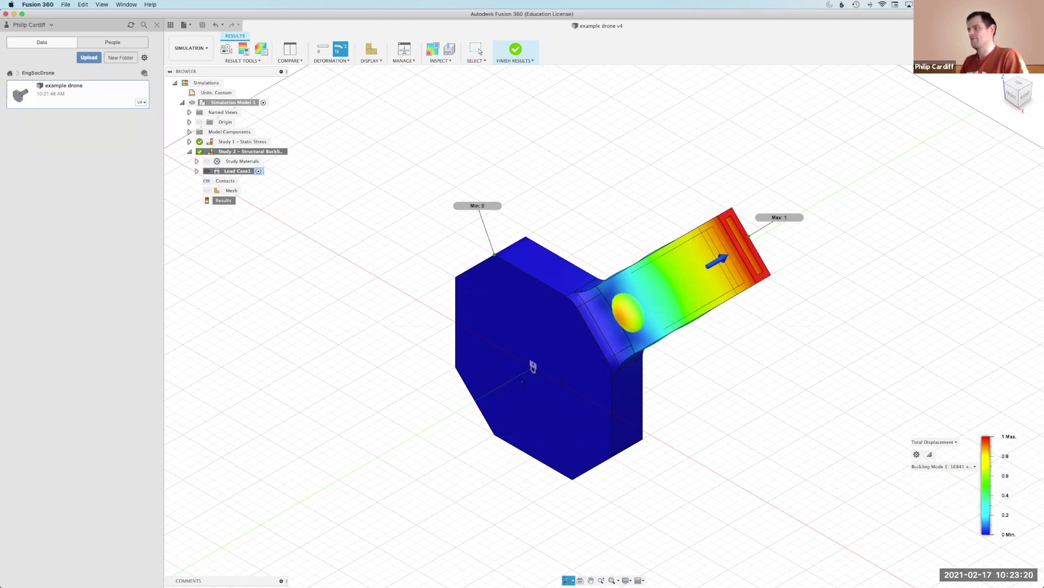
left_click_drag(636, 192, 598, 204)
left_click_drag(517, 247, 667, 395)
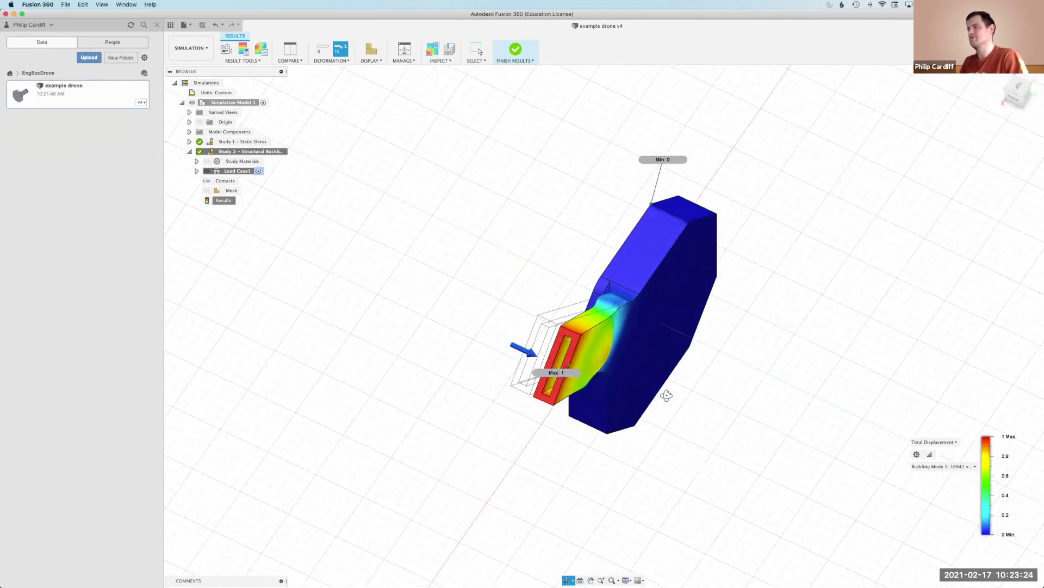
left_click_drag(609, 446, 662, 391)
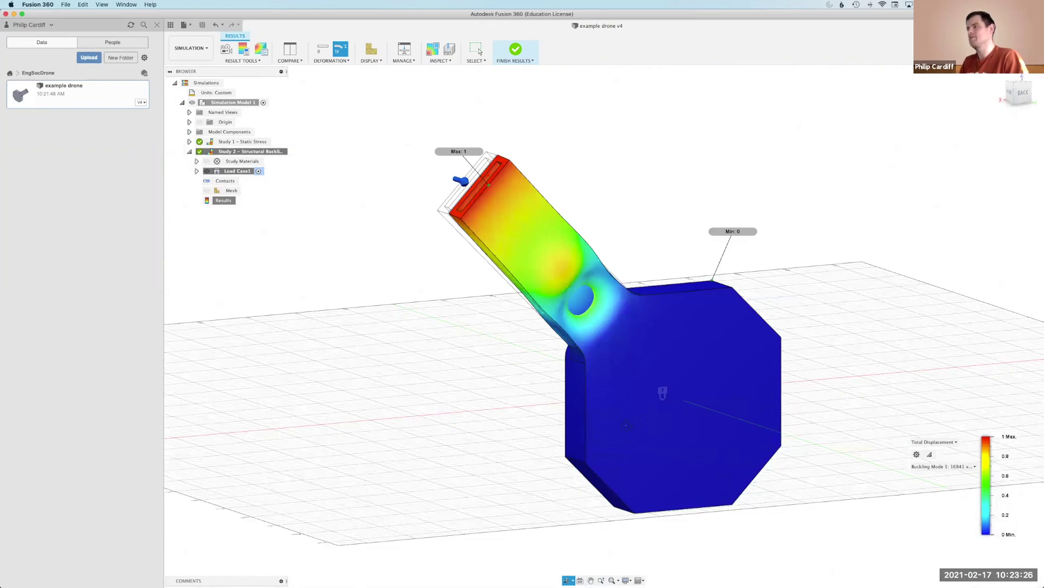
left_click_drag(626, 425, 609, 282)
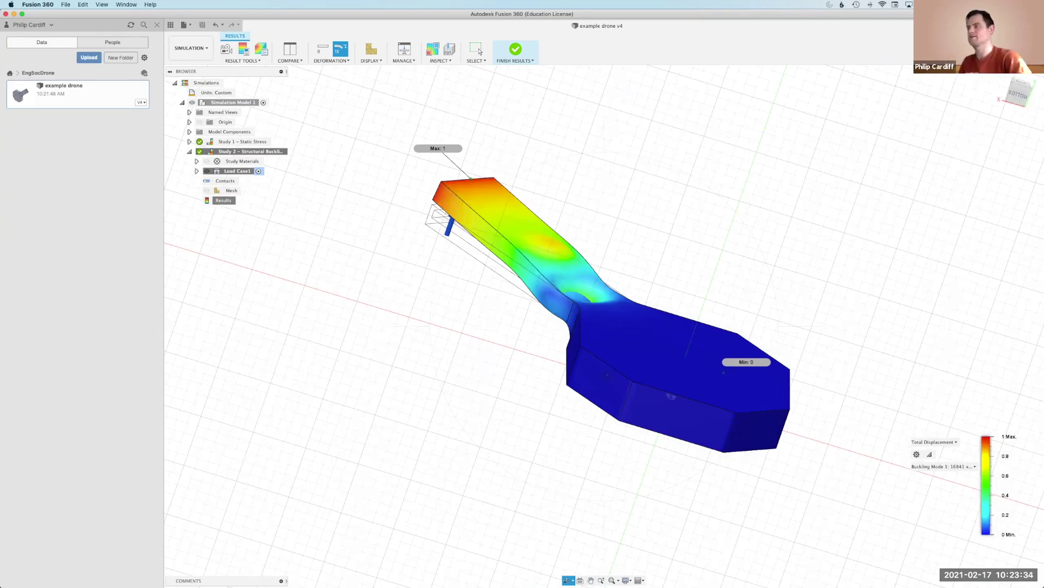
left_click_drag(626, 372, 541, 272)
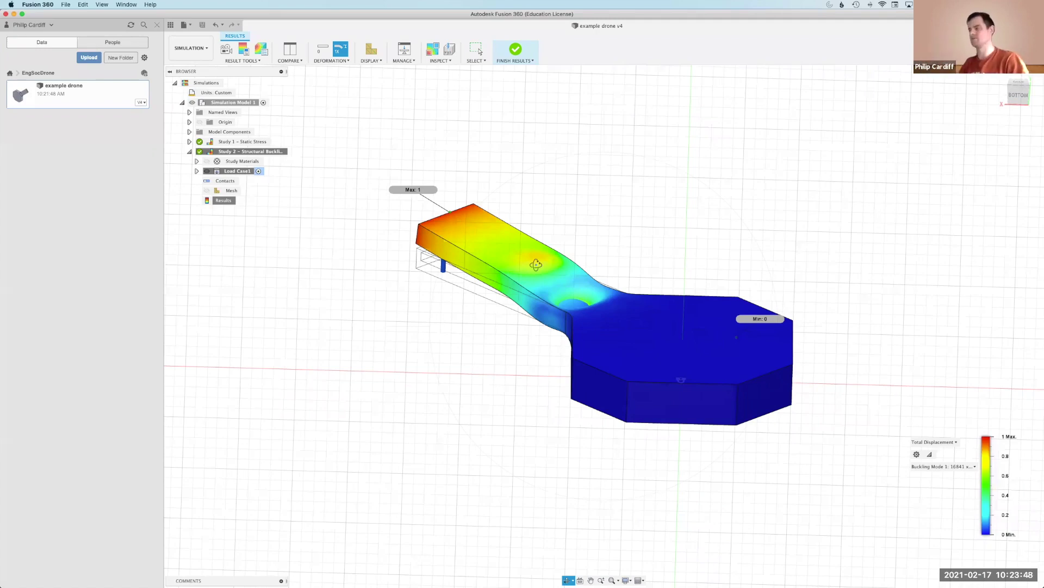
left_click(974, 468)
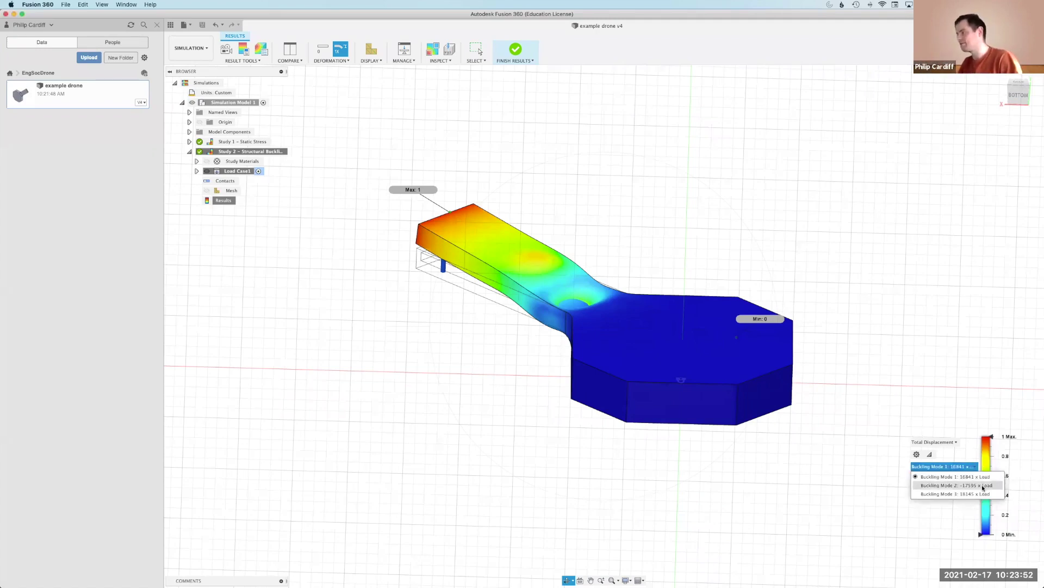
Inspect Buckling Modes 2 and 3 (mid-arm bulge at 18145× load), then return to Mode 1
left_click(983, 486)
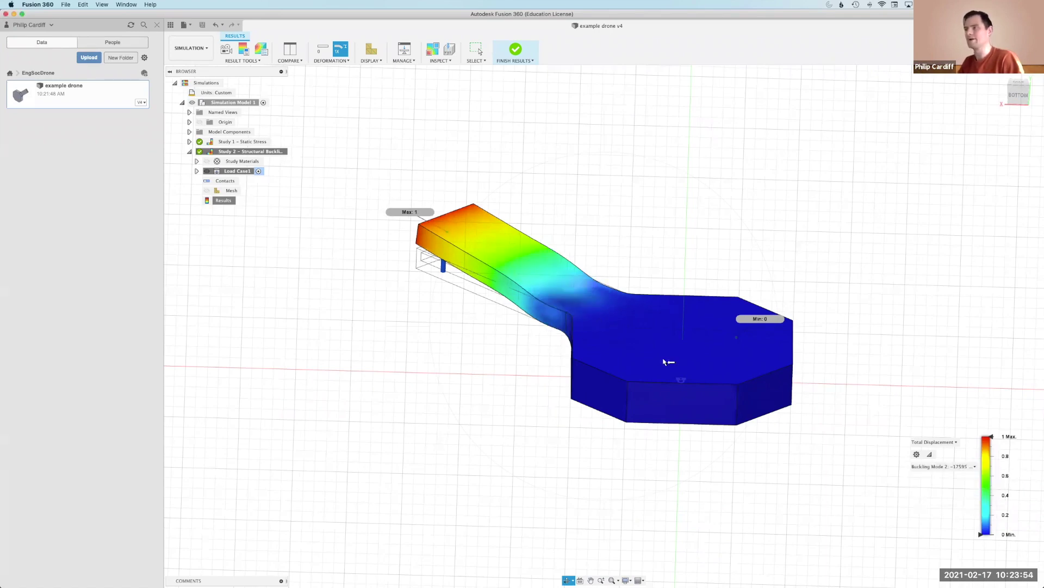
left_click(968, 468)
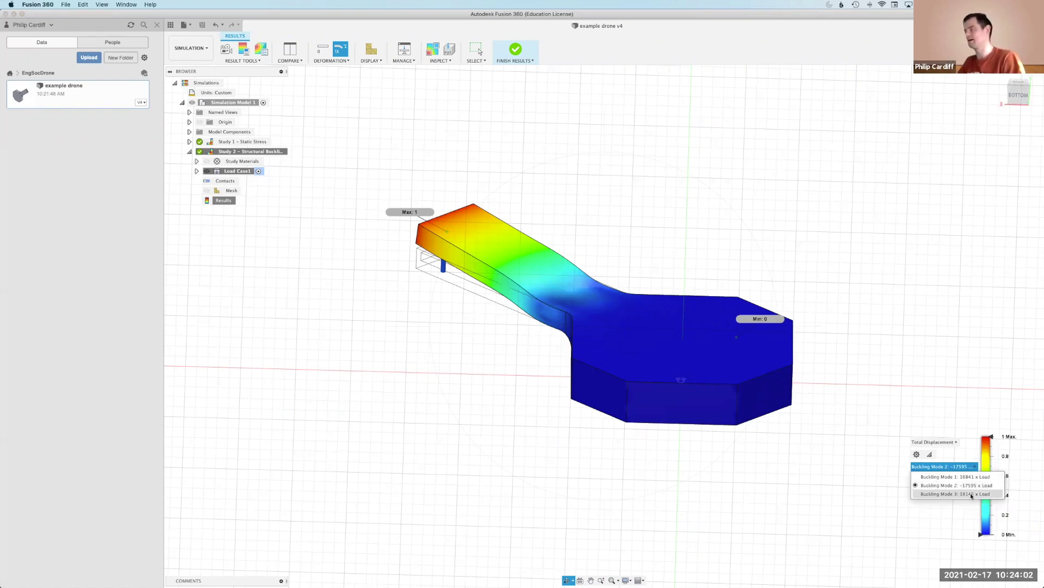
left_click(972, 495)
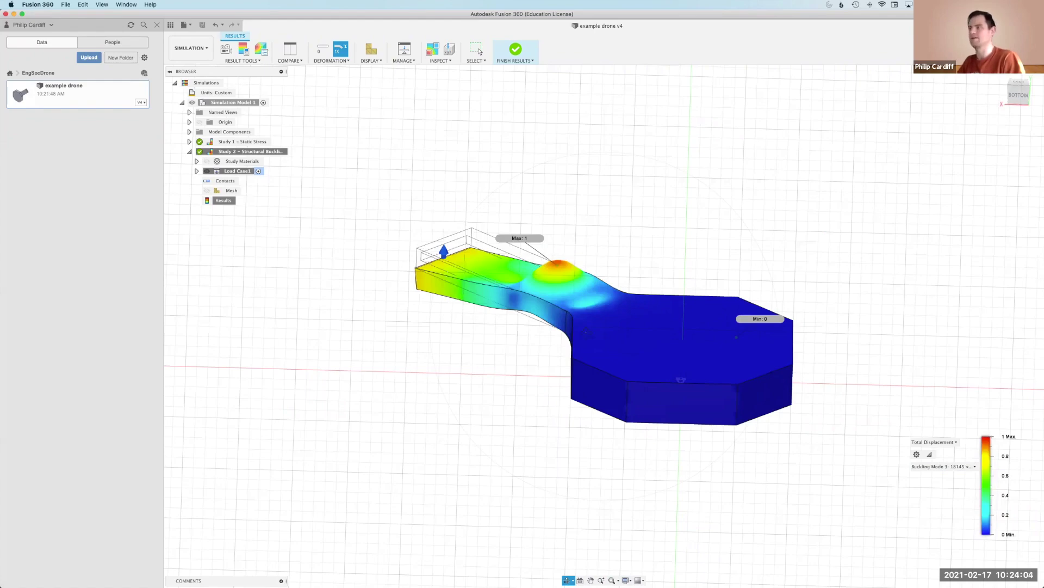
middle_click_drag(707, 359, 626, 375, "shift")
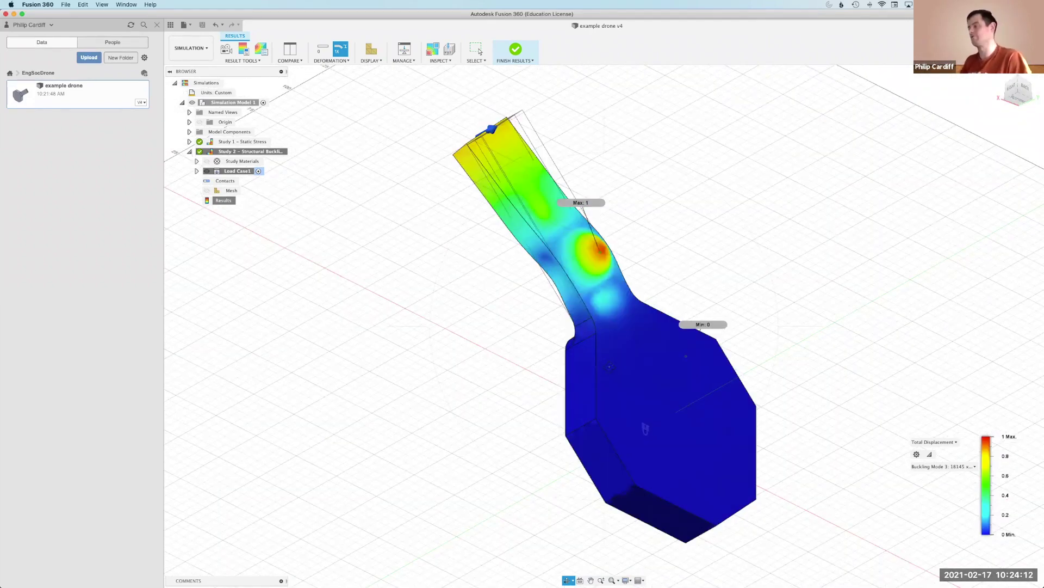
left_click(974, 466)
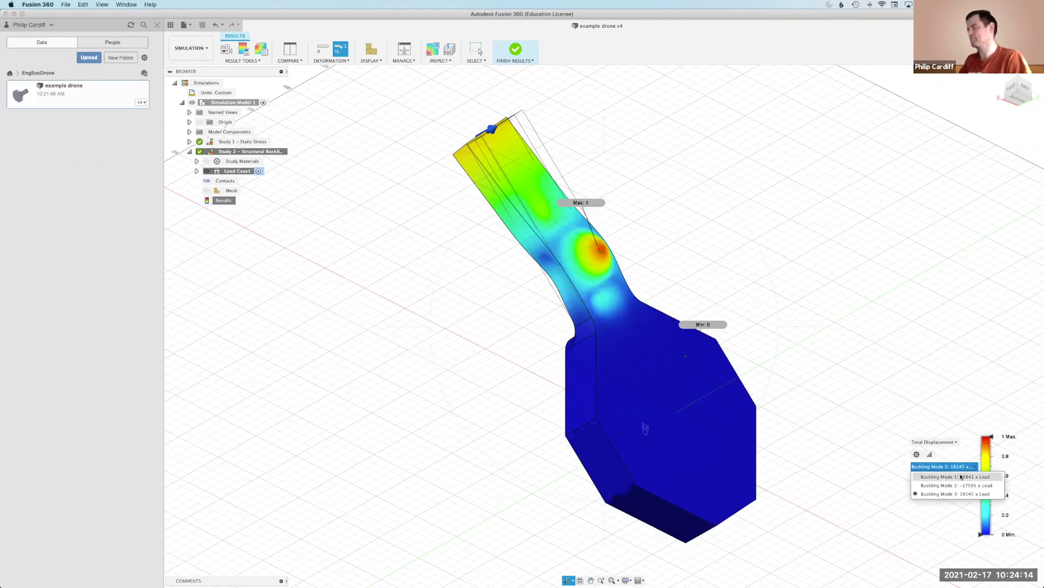
left_click(961, 477)
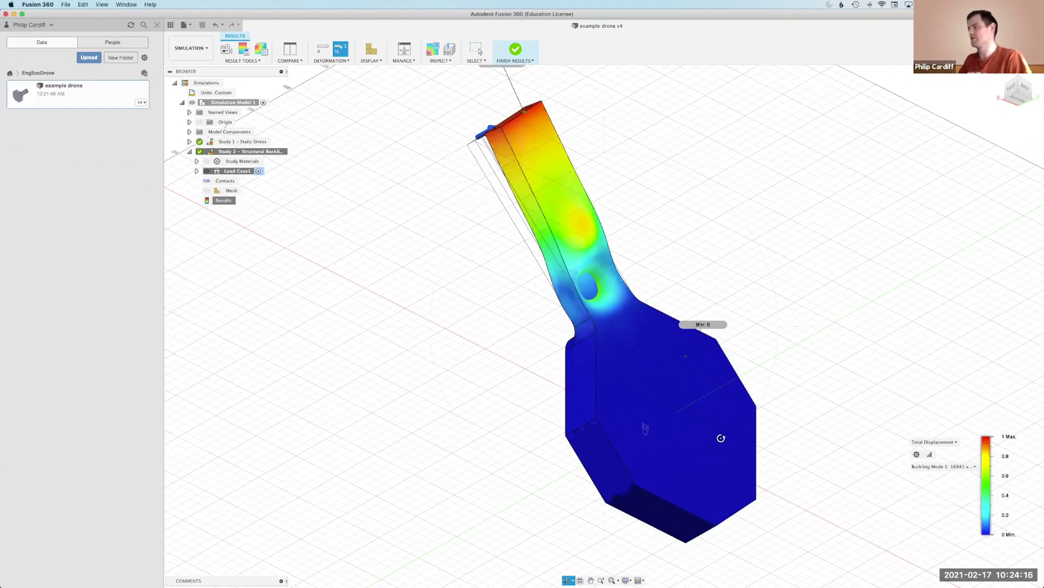